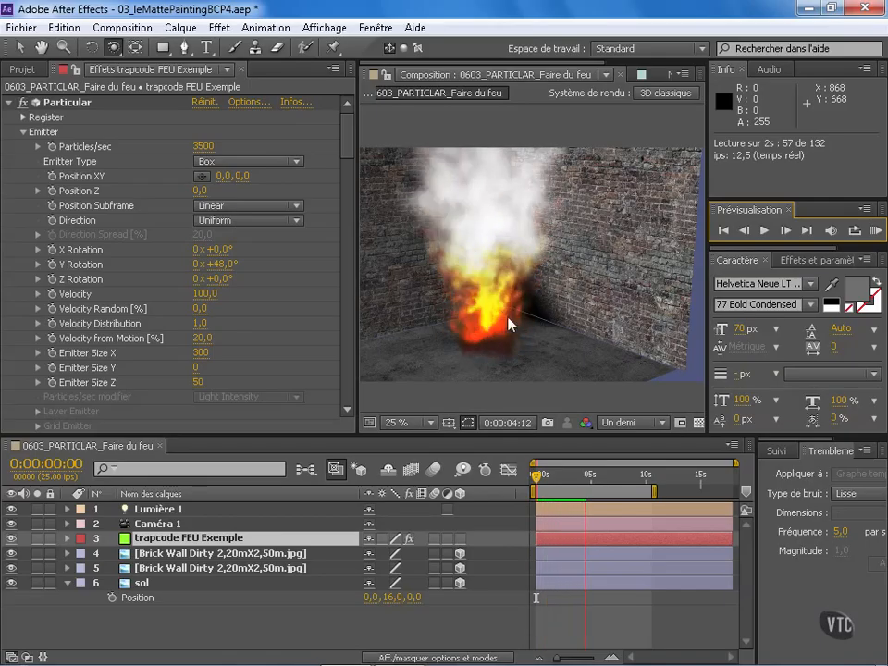
# - Stop the preview, move the playhead to 0:00:03:24 and hide the trapcode FEU Exemple layer
pyautogui.press('space')
pyautogui.click(580, 481)
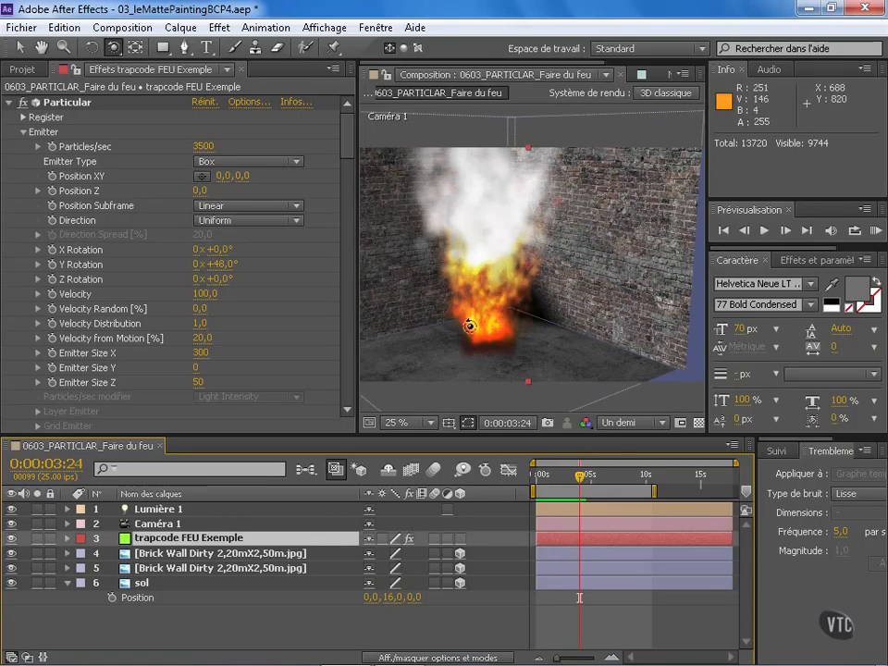
pyautogui.click(12, 540)
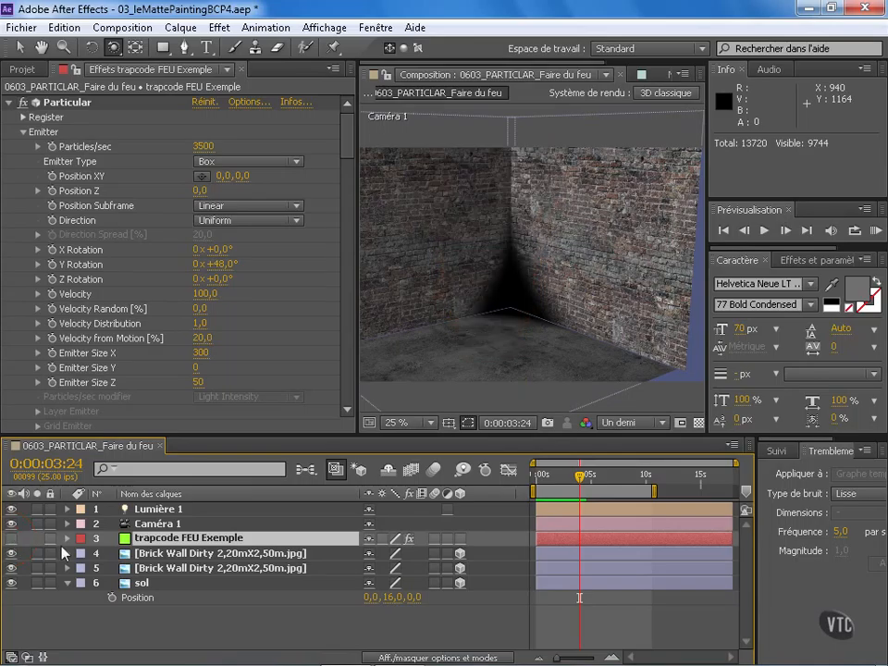
# - Create a new white 1920 × 1080 px solid layer named feu
pyautogui.click(219, 28)
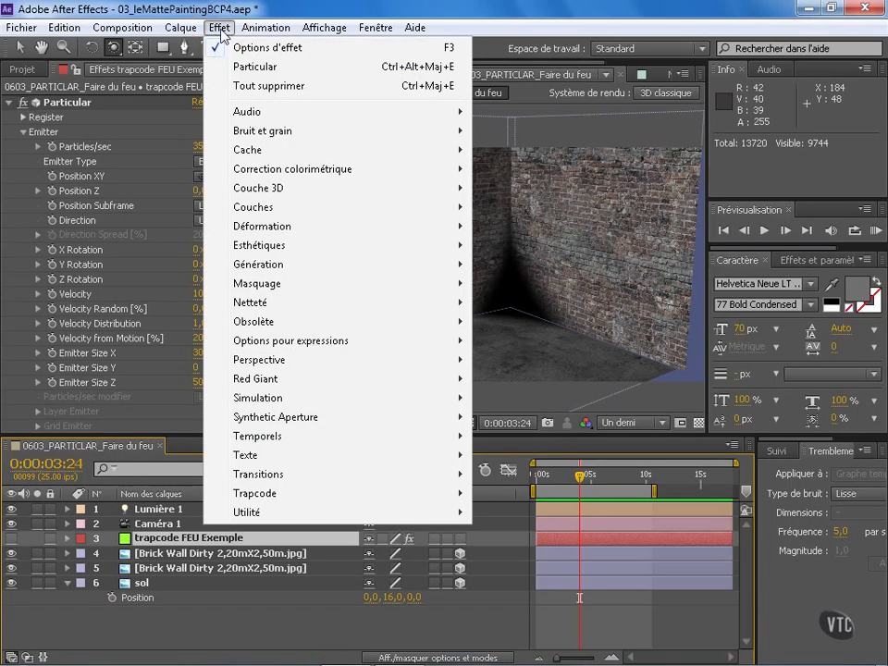
pyautogui.click(244, 8)
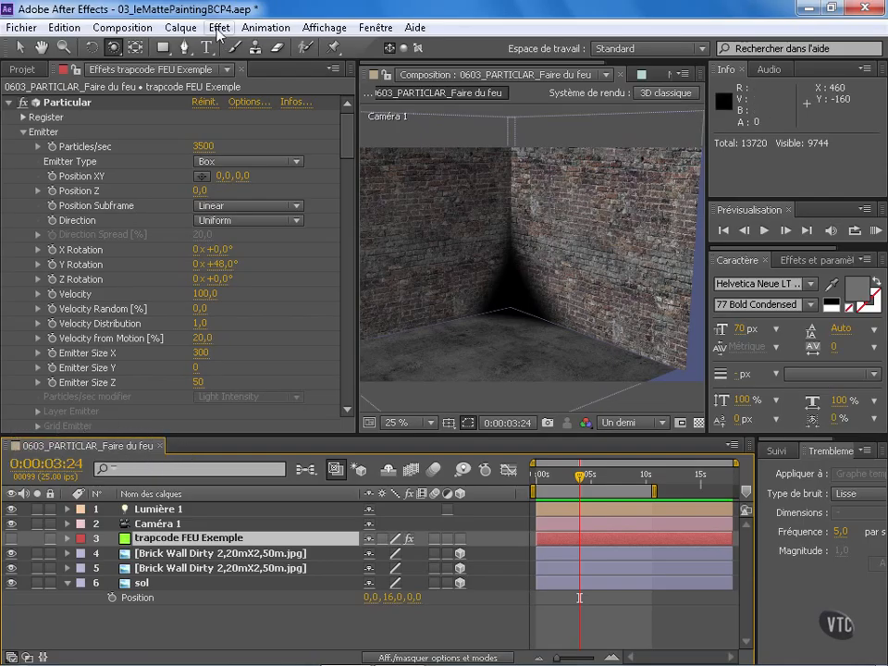
pyautogui.click(184, 28)
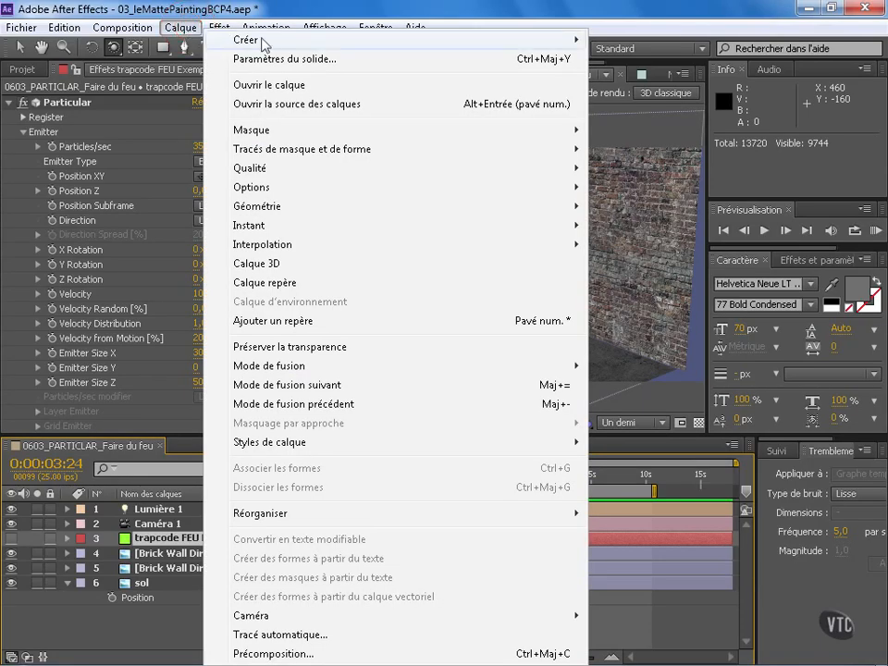
pyautogui.moveTo(259, 40)
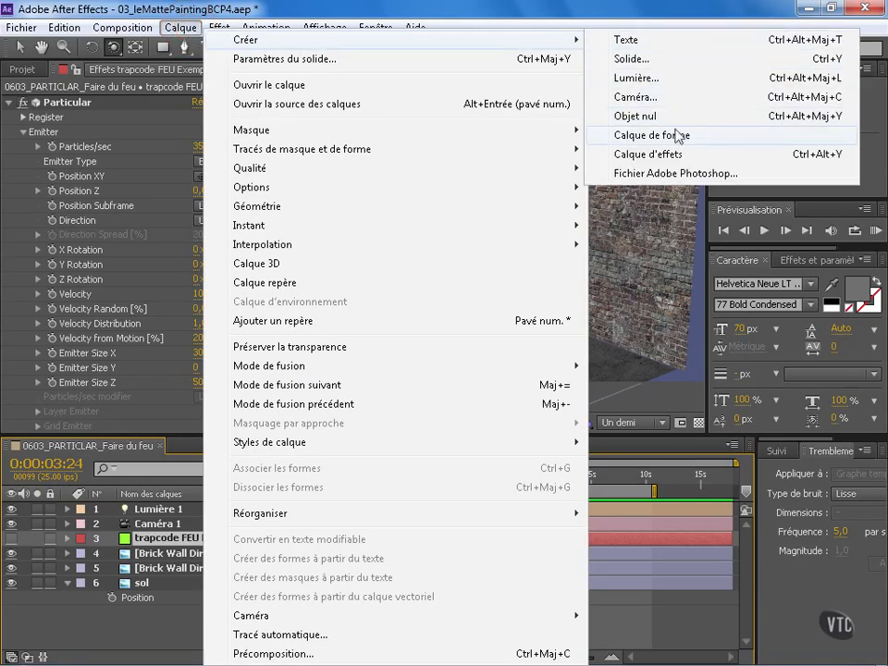
pyautogui.click(629, 59)
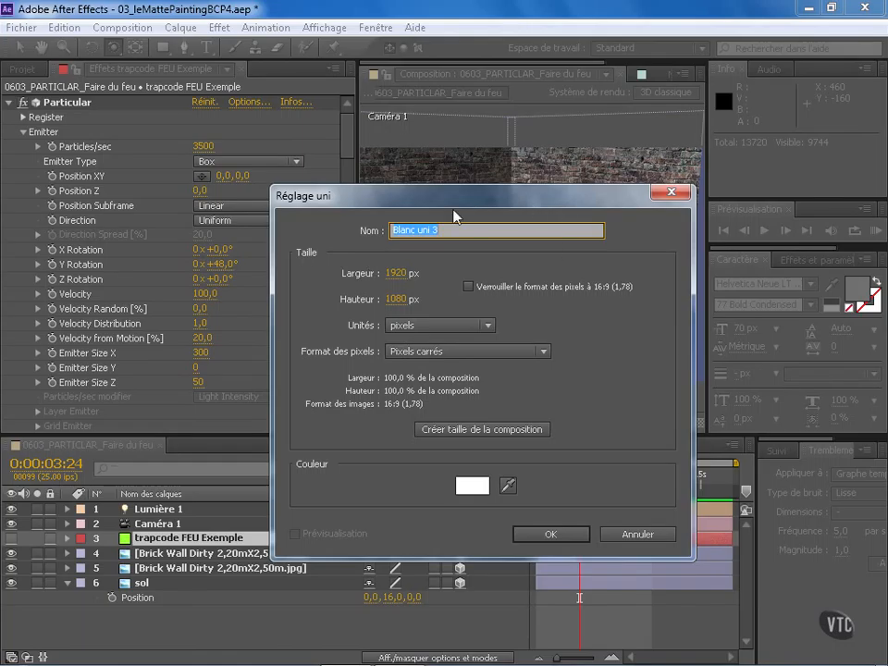
pyautogui.write('feu')
pyautogui.press('Return')
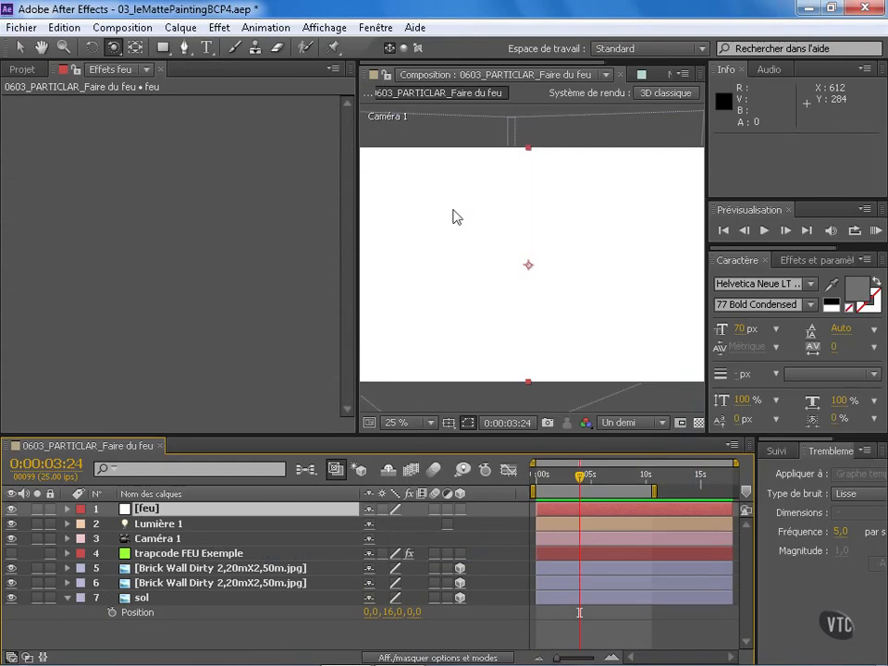
# - Apply the Trapcode Particular effect to the feu layer
pyautogui.click(219, 27)
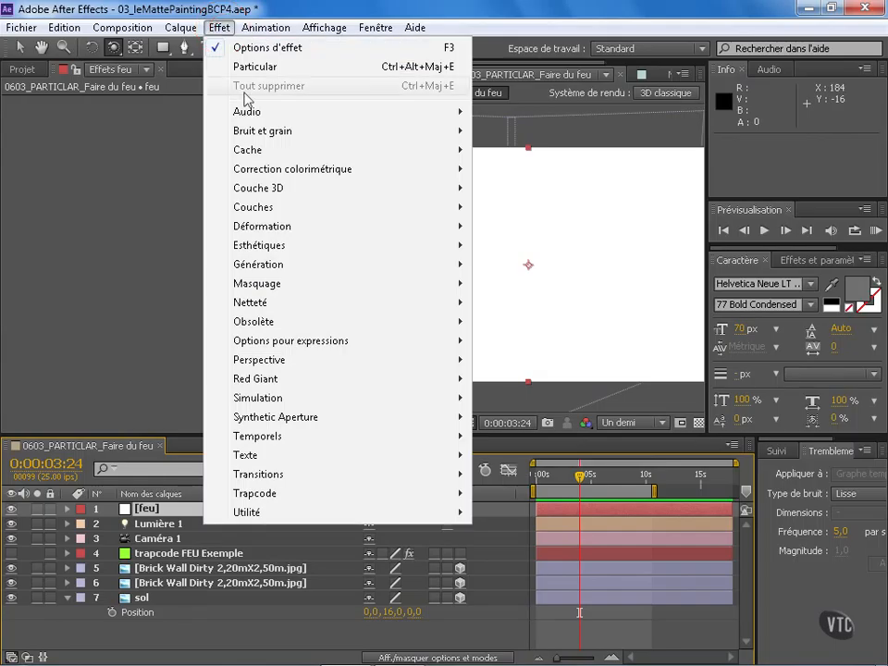
pyautogui.click(307, 494)
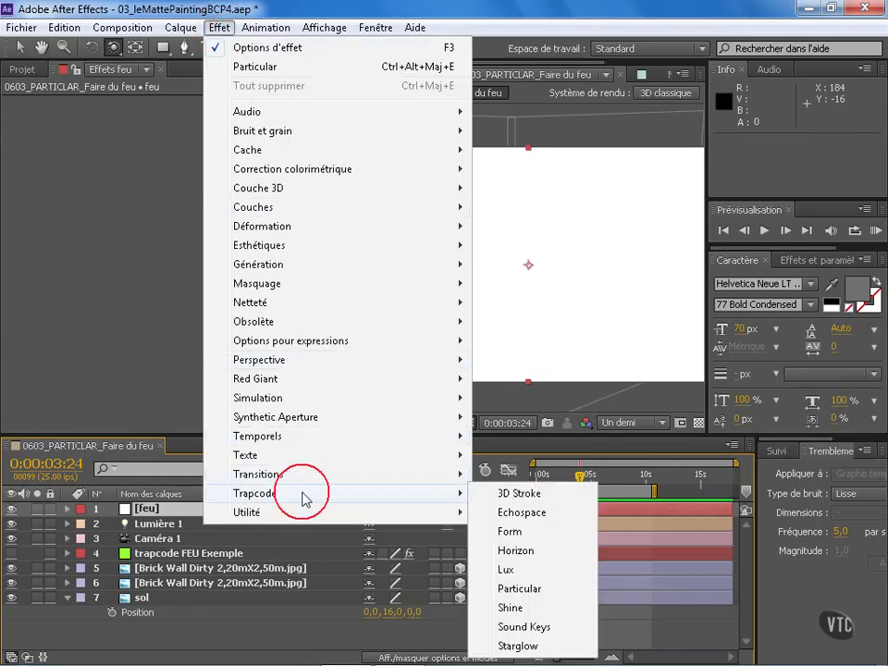
pyautogui.click(553, 592)
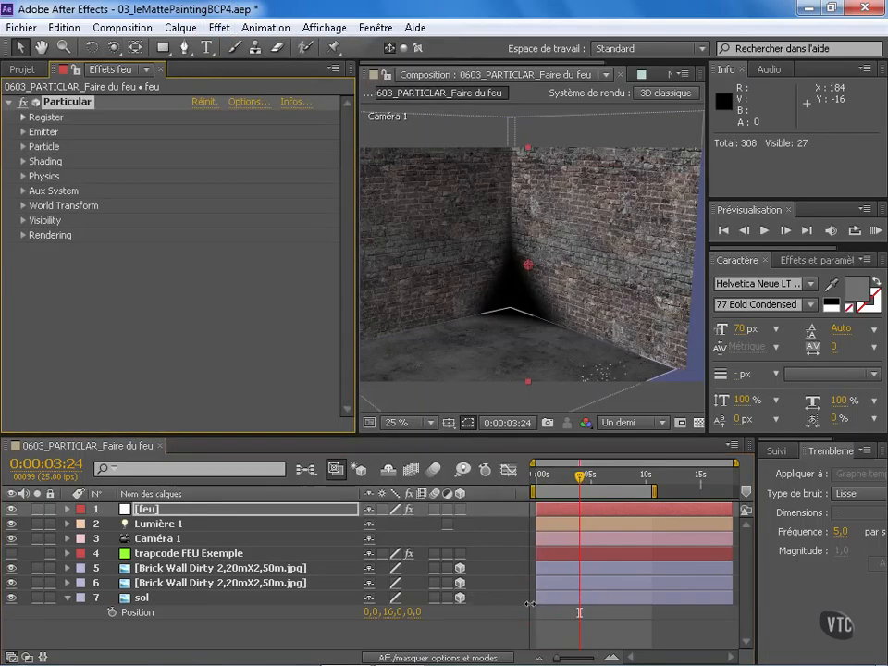
# - Set Particular's emitter Position XY to 0, 0 on the feu layer
pyautogui.click(23, 132)
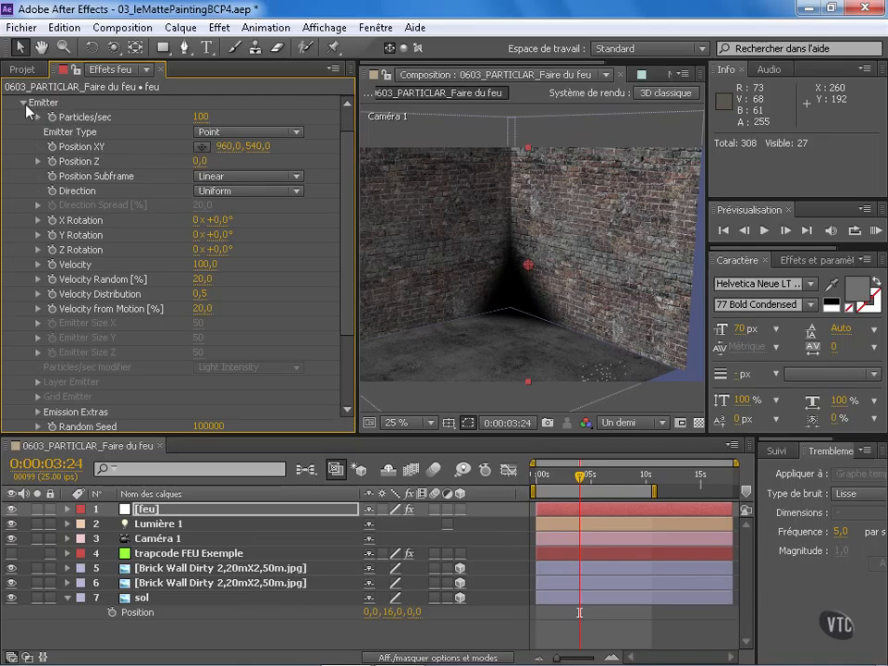
pyautogui.click(24, 104)
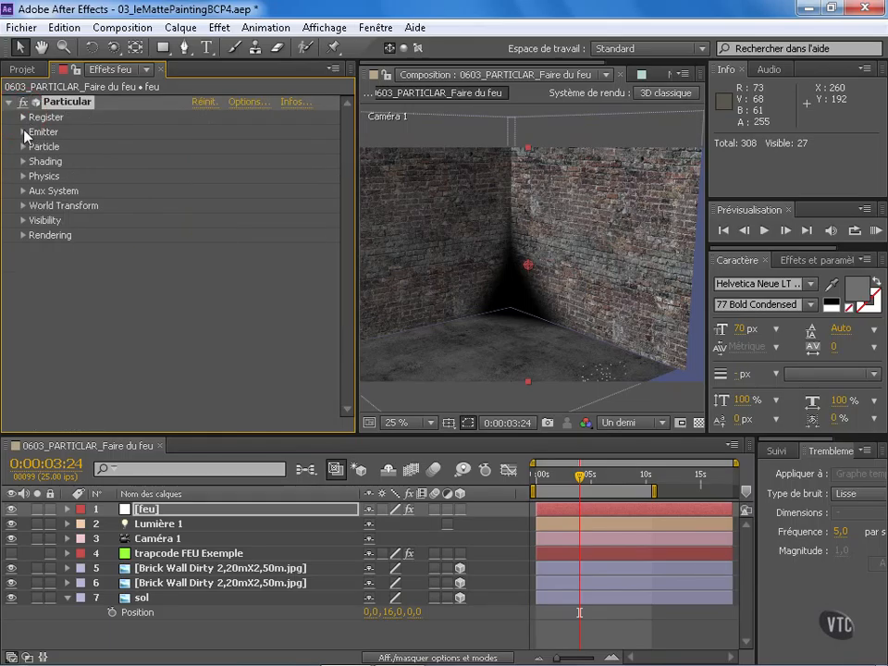
pyautogui.click(24, 132)
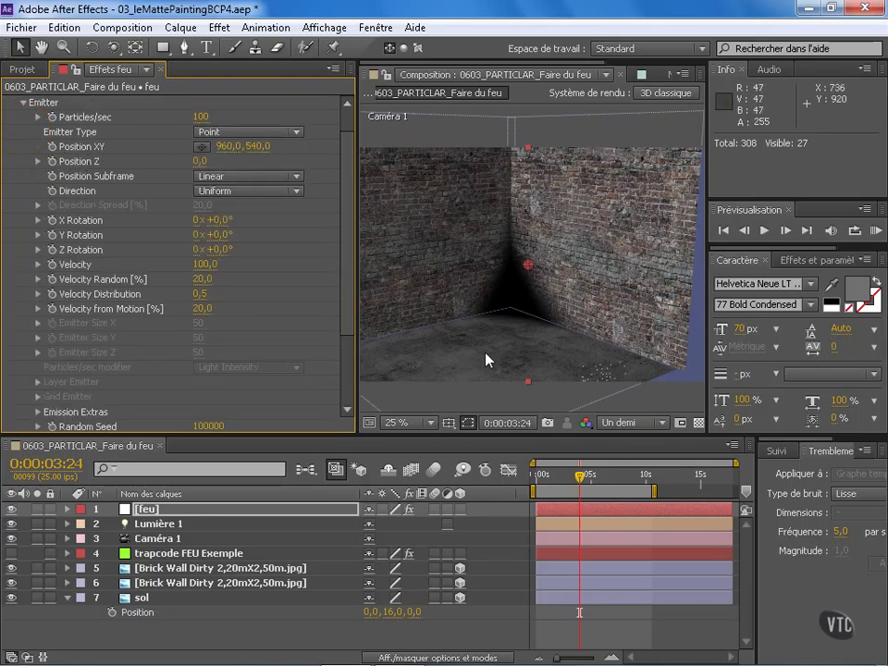
pyautogui.click(228, 146)
pyautogui.write('0')
pyautogui.press('Return')
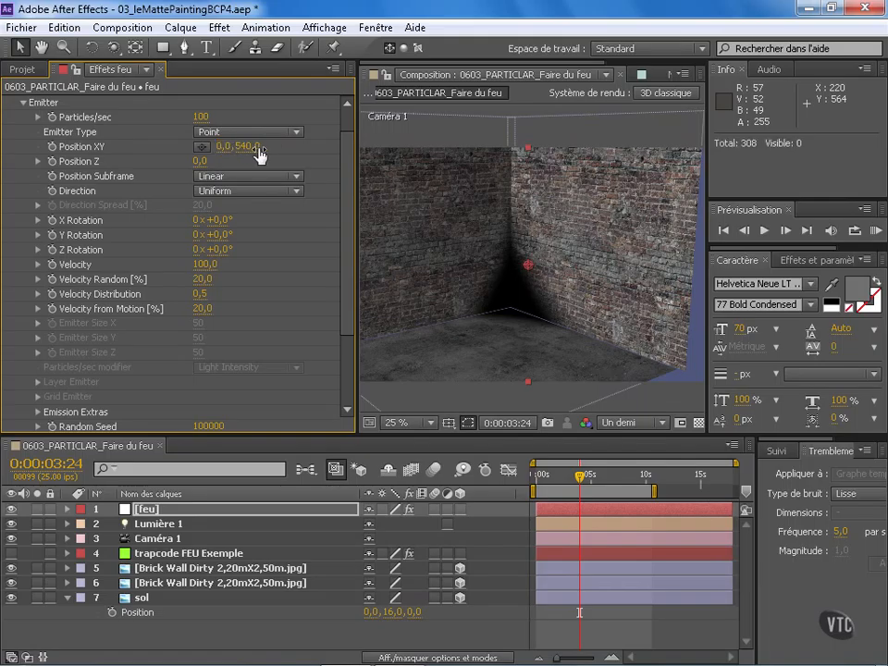
pyautogui.click(248, 147)
pyautogui.write('0')
pyautogui.press('Return')
# - Enlarge the composition view and orbit Caméra 1 upward to look down on the floor and particles
pyautogui.moveTo(359, 236); pyautogui.dragTo(314, 237)
pyautogui.press('c')
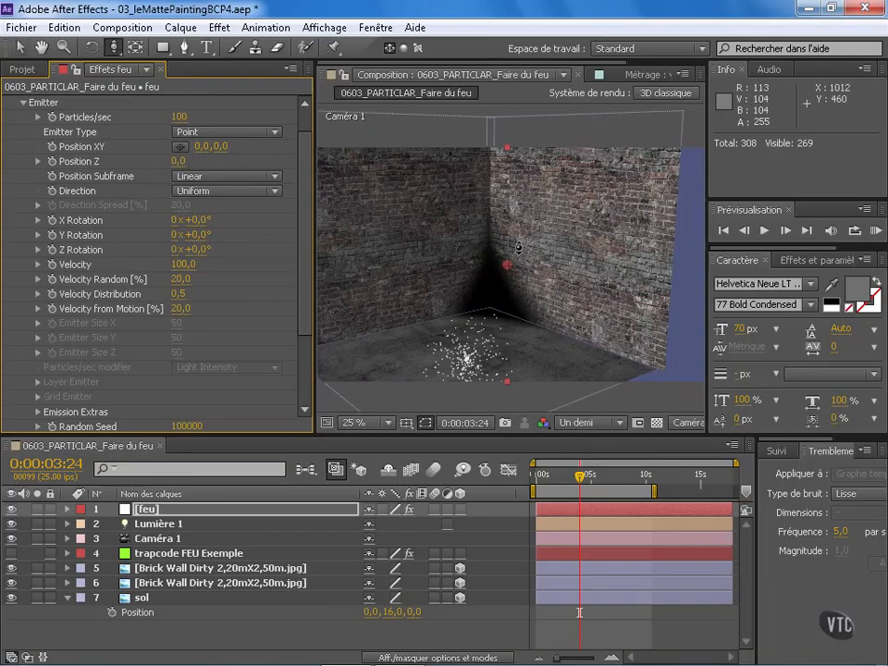
pyautogui.moveTo(519, 248); pyautogui.dragTo(518, 277)
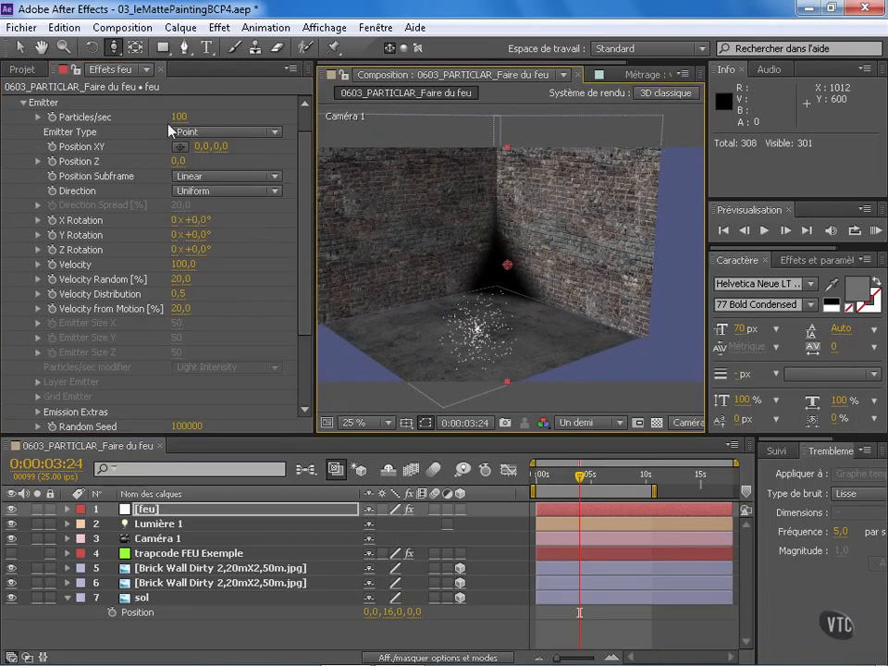
# - Try an emitter Position Z of 910 and reset it to 0
pyautogui.moveTo(179, 169)
pyautogui.mouseDown()
pyautogui.moveTo(199, 165)
pyautogui.moveTo(181, 164)
pyautogui.mouseUp()
pyautogui.click(181, 161)
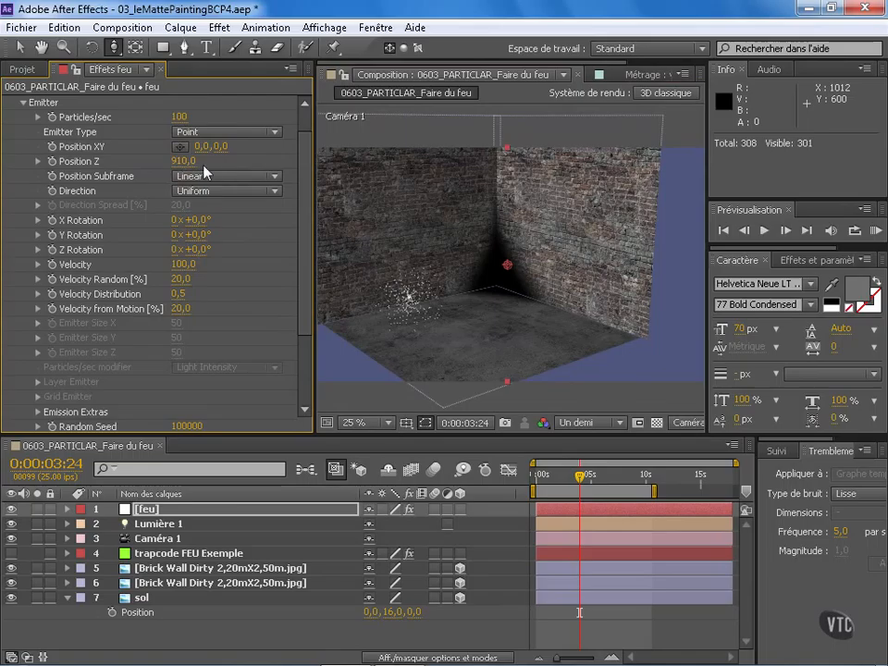
pyautogui.write('0')
pyautogui.press('Return')
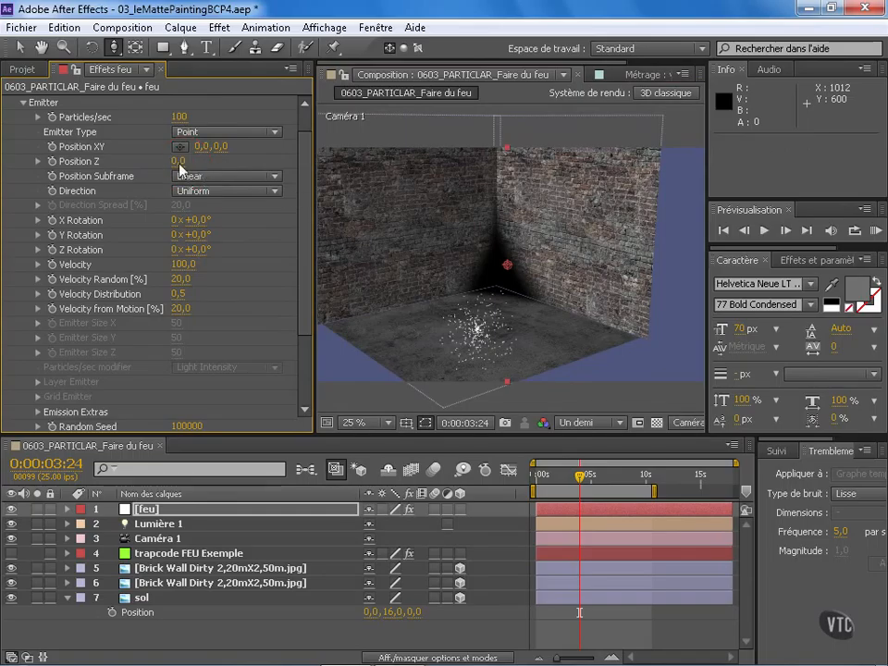
# - Change the emitter type to Box and set its Emitter Size X to 800
pyautogui.click(235, 135)
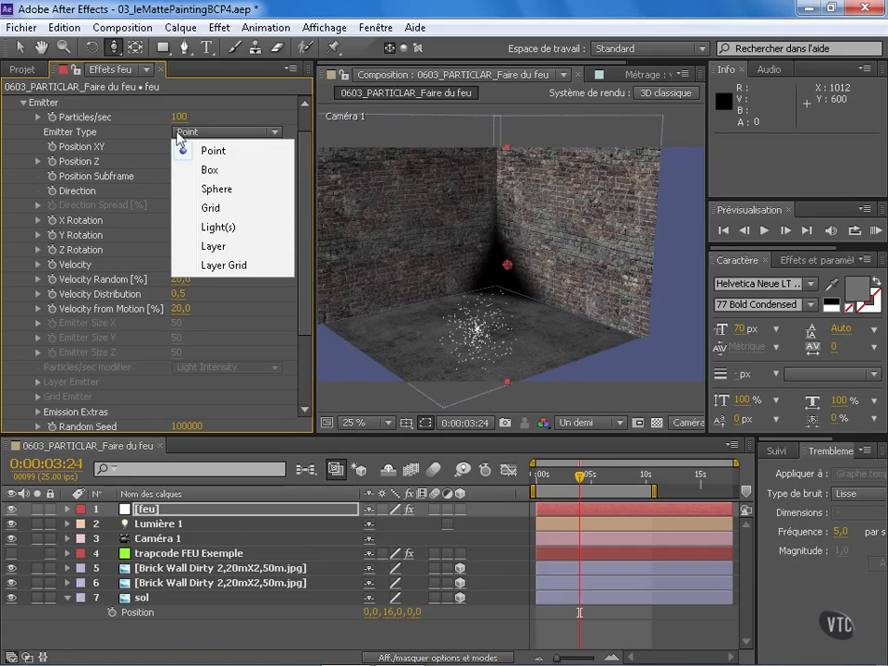
pyautogui.click(212, 170)
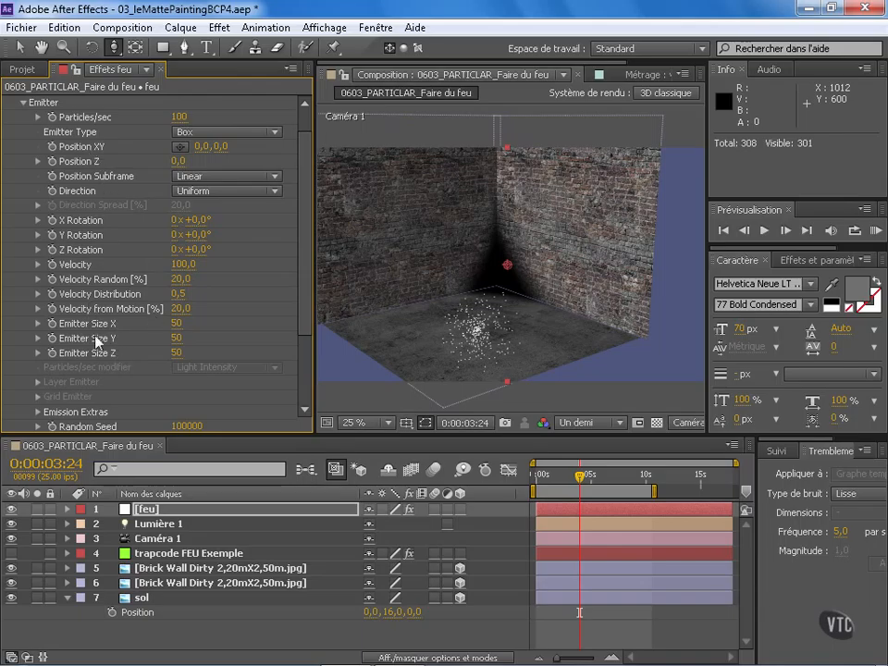
pyautogui.moveTo(175, 328); pyautogui.dragTo(274, 324)
pyautogui.click(182, 323)
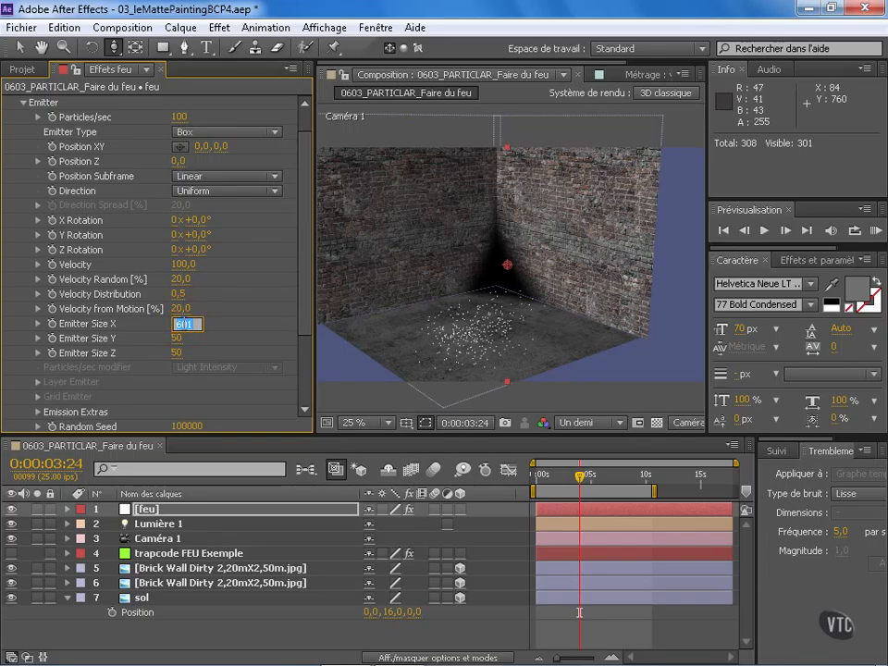
pyautogui.write('800')
pyautogui.press('Return')
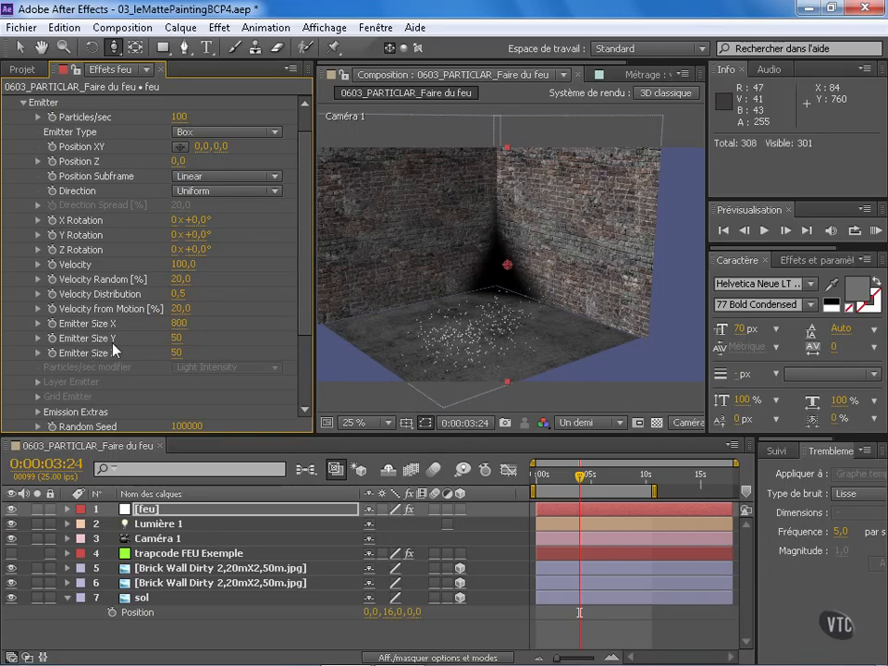
# - Raise the emitter above the floor by setting its Y position to about -226, judged from a floor-level camera angle
pyautogui.click(176, 340)
pyautogui.press('Return')
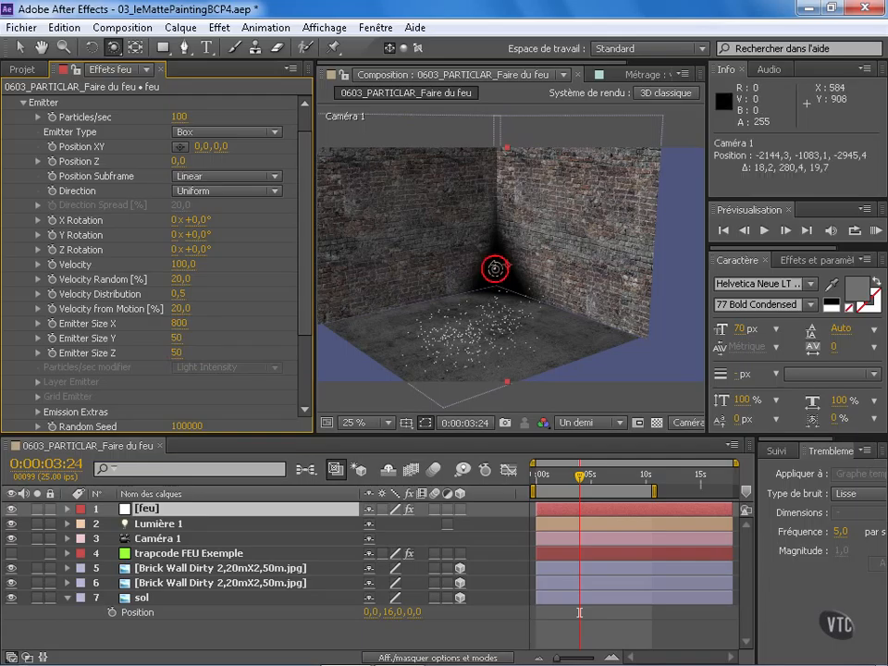
pyautogui.moveTo(493, 275)
pyautogui.mouseDown()
pyautogui.moveTo(499, 270)
pyautogui.moveTo(488, 267)
pyautogui.mouseUp()
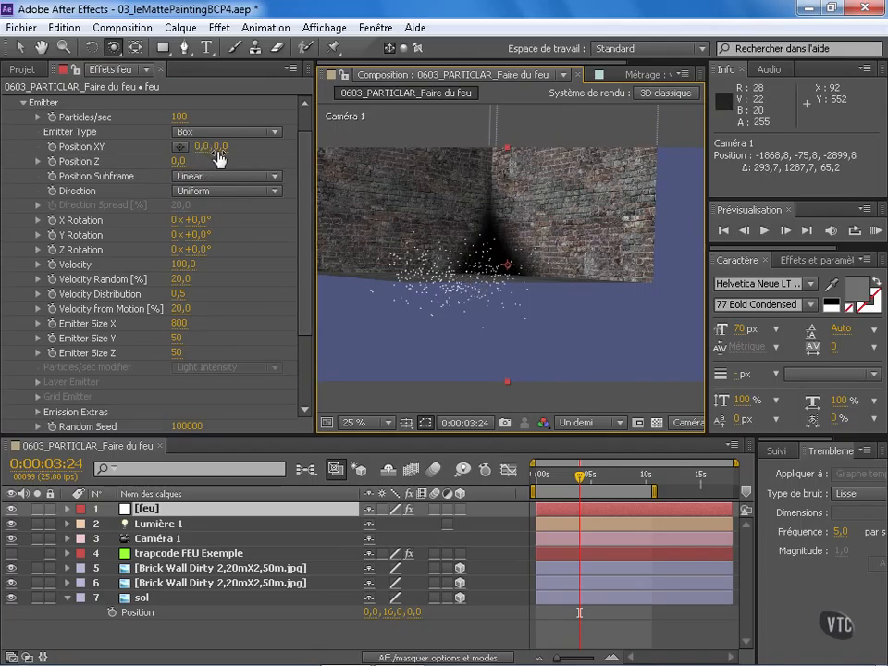
pyautogui.moveTo(218, 146); pyautogui.dragTo(193, 151)
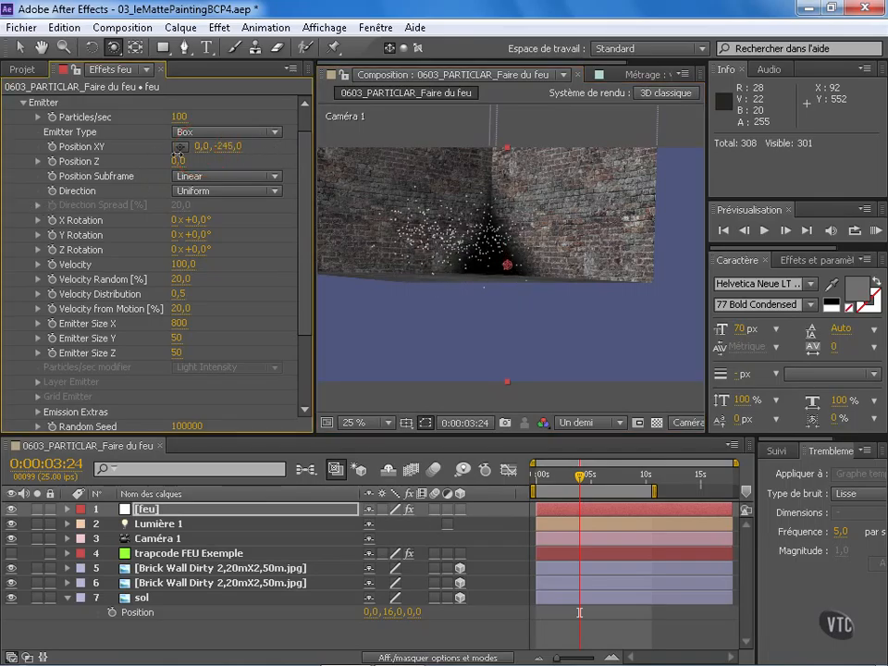
# - Flatten the box emitter by setting Emitter Size Y to 0
pyautogui.press('c')
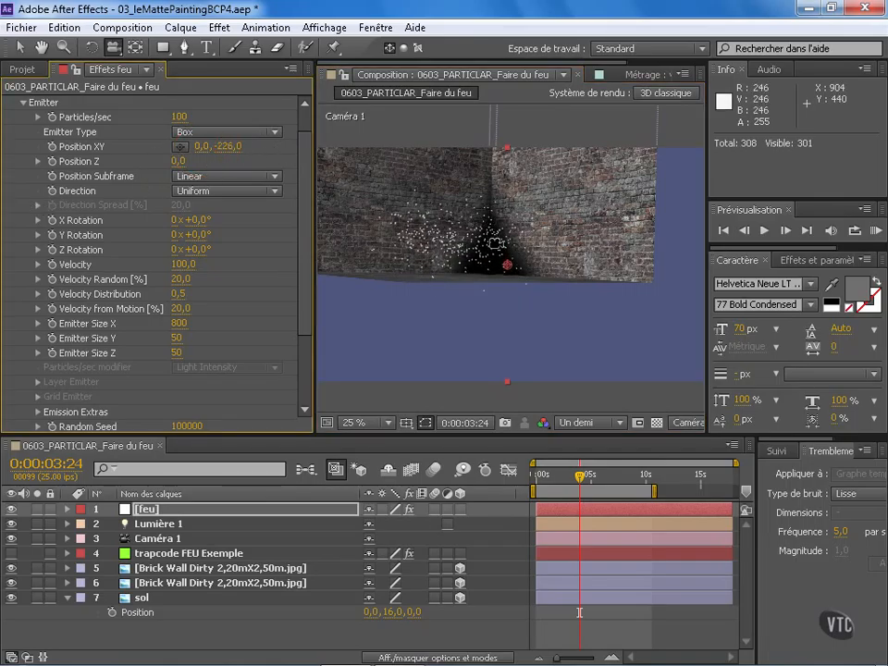
pyautogui.moveTo(372, 181); pyautogui.dragTo(282, 290)
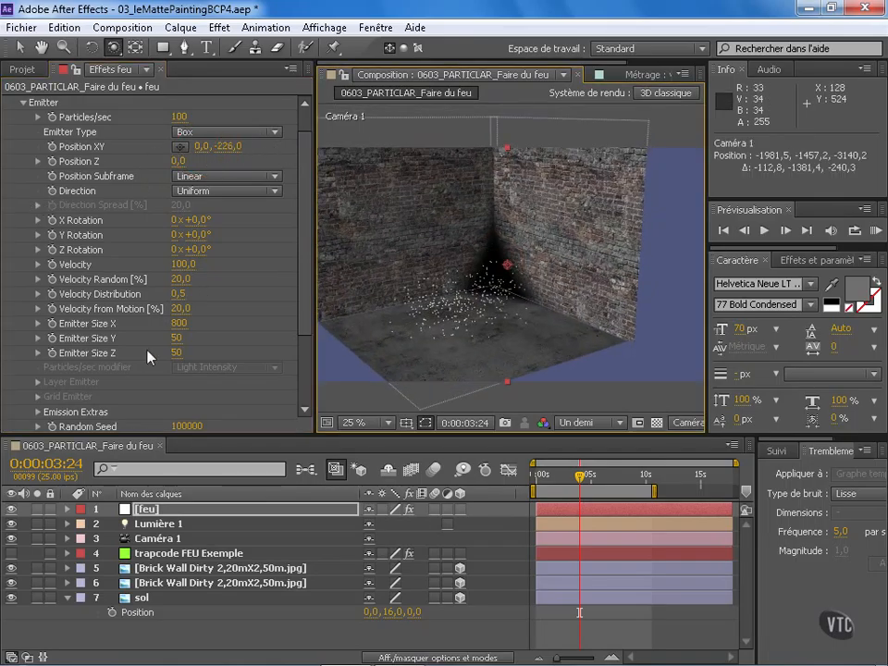
pyautogui.moveTo(535, 272); pyautogui.dragTo(514, 168)
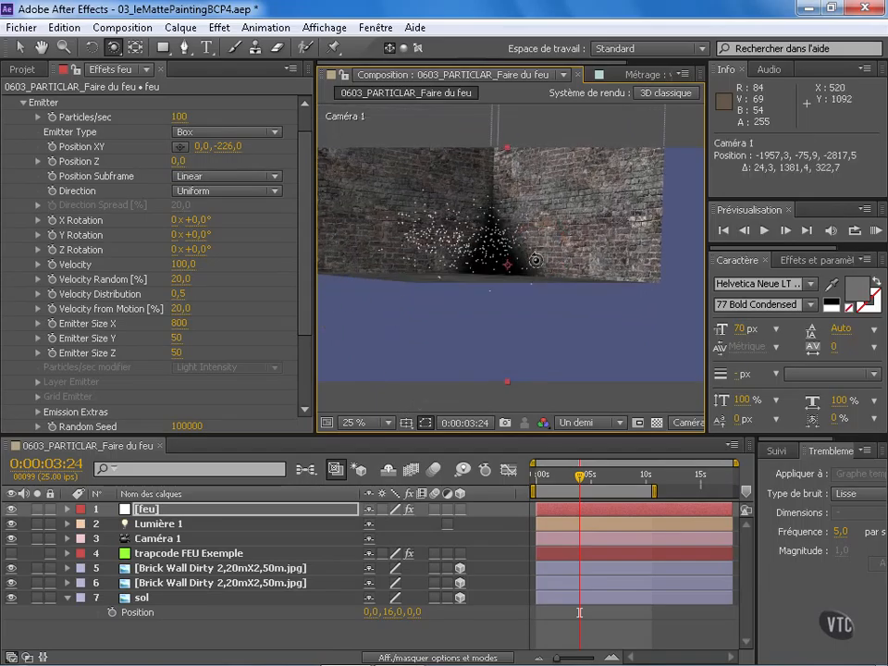
pyautogui.click(178, 338)
pyautogui.write('0')
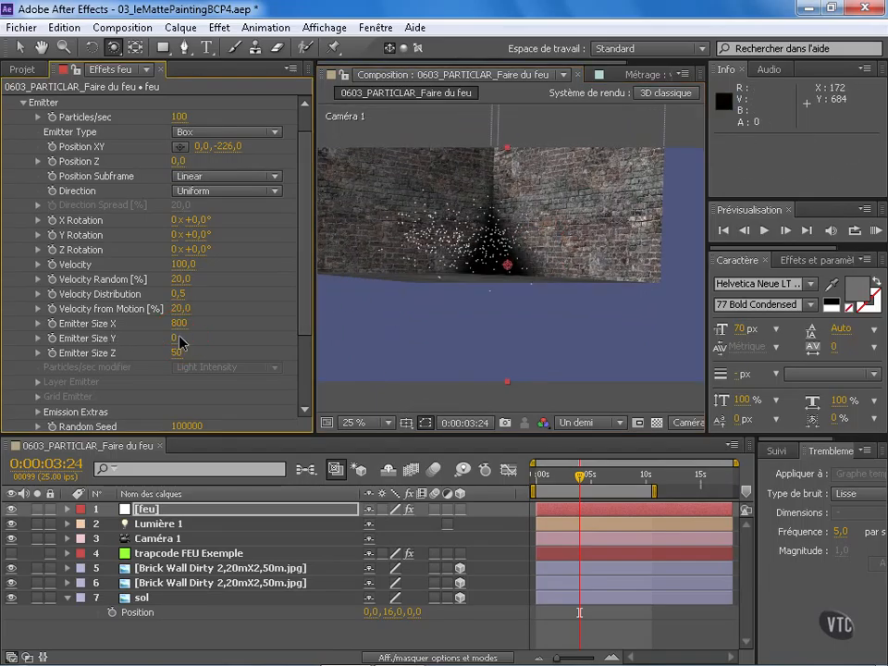
pyautogui.press('Return')
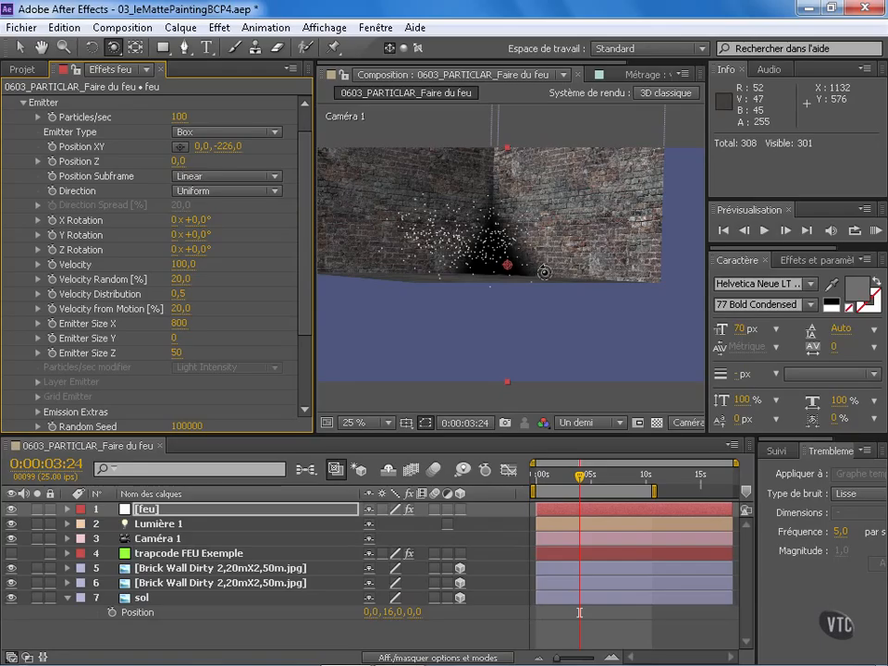
# - Deepen the box emitter by testing larger depths and setting Emitter Size Z to 300
pyautogui.moveTo(532, 266); pyautogui.dragTo(444, 231)
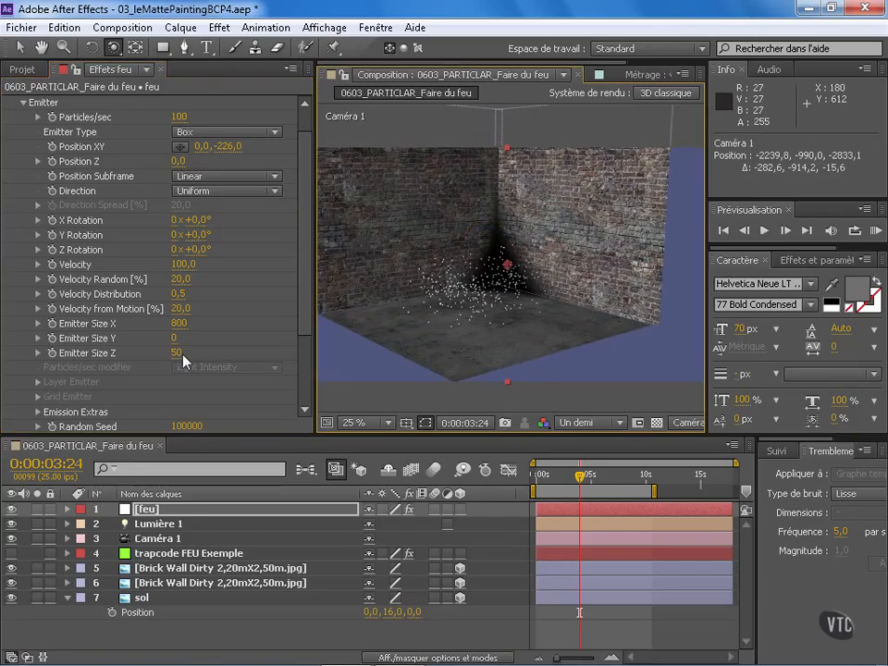
pyautogui.moveTo(178, 353); pyautogui.dragTo(213, 352)
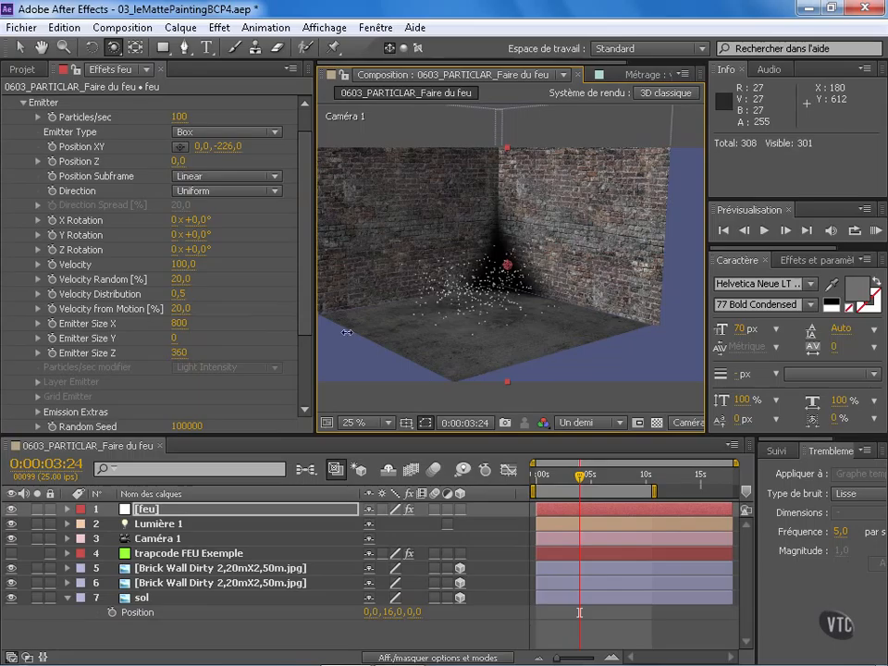
pyautogui.moveTo(540, 326); pyautogui.dragTo(575, 325)
pyautogui.press('c')
pyautogui.press('c')
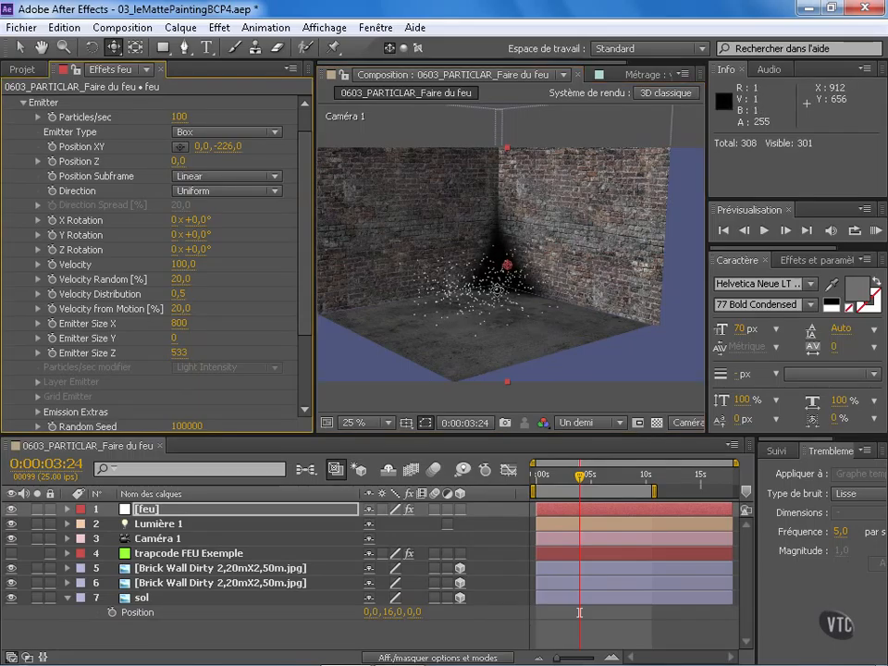
pyautogui.moveTo(492, 290); pyautogui.dragTo(519, 298)
pyautogui.moveTo(178, 353); pyautogui.dragTo(169, 366)
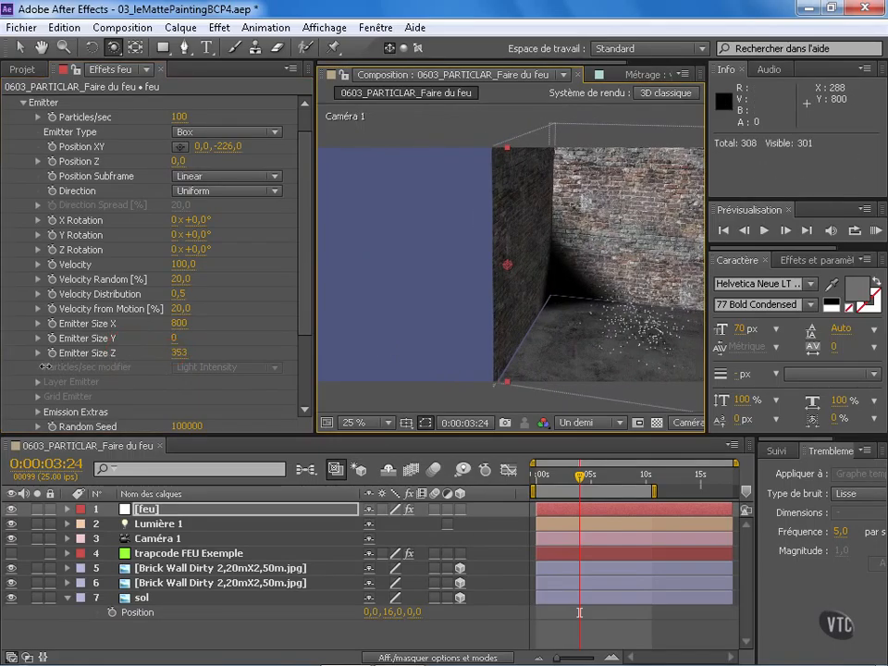
pyautogui.click(179, 352)
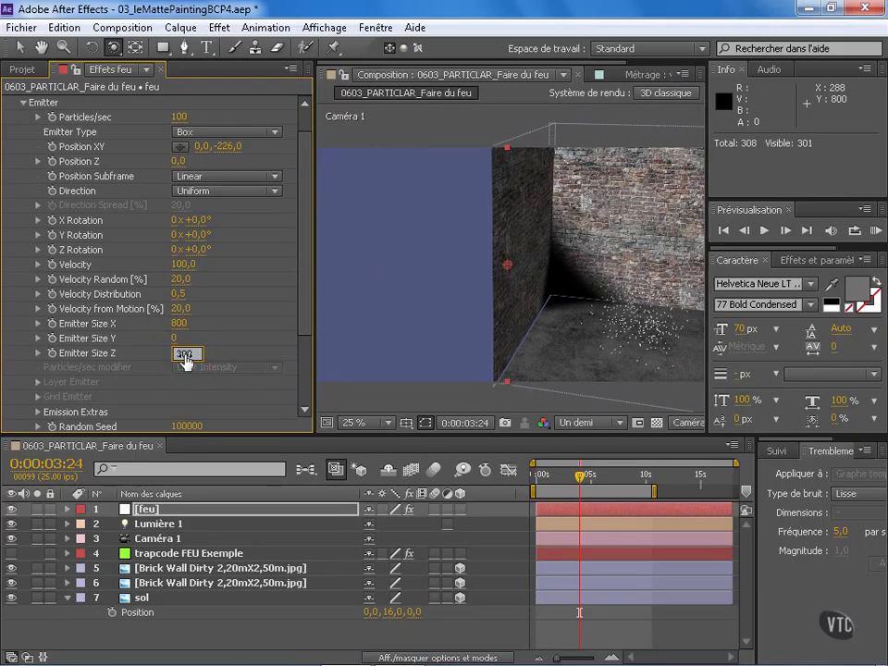
pyautogui.press('Return')
# - Raise the emitter's particle output to 2500 Particles/sec
pyautogui.moveTo(459, 235); pyautogui.dragTo(537, 287)
pyautogui.click(183, 117)
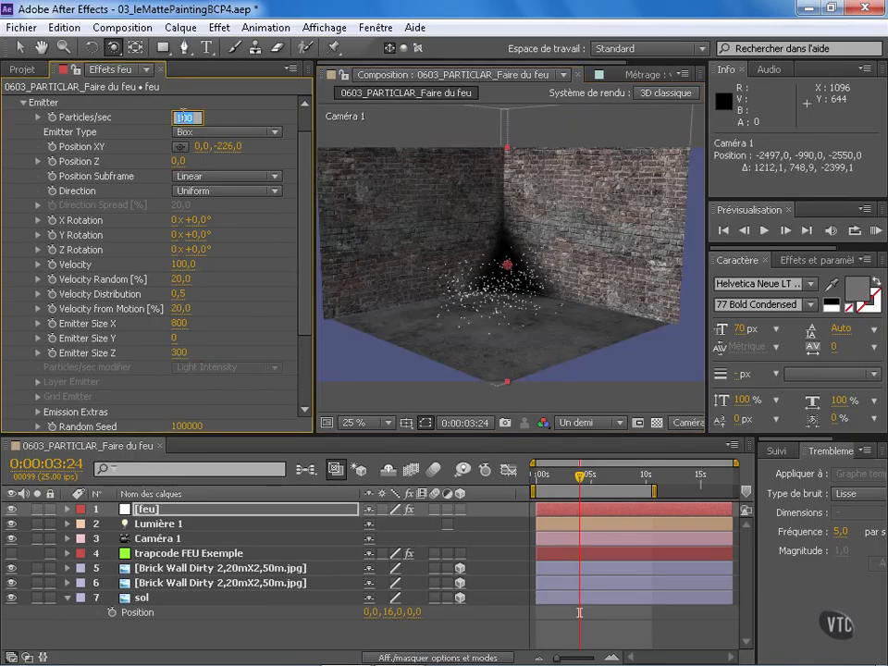
pyautogui.write('2500')
pyautogui.press('Return')
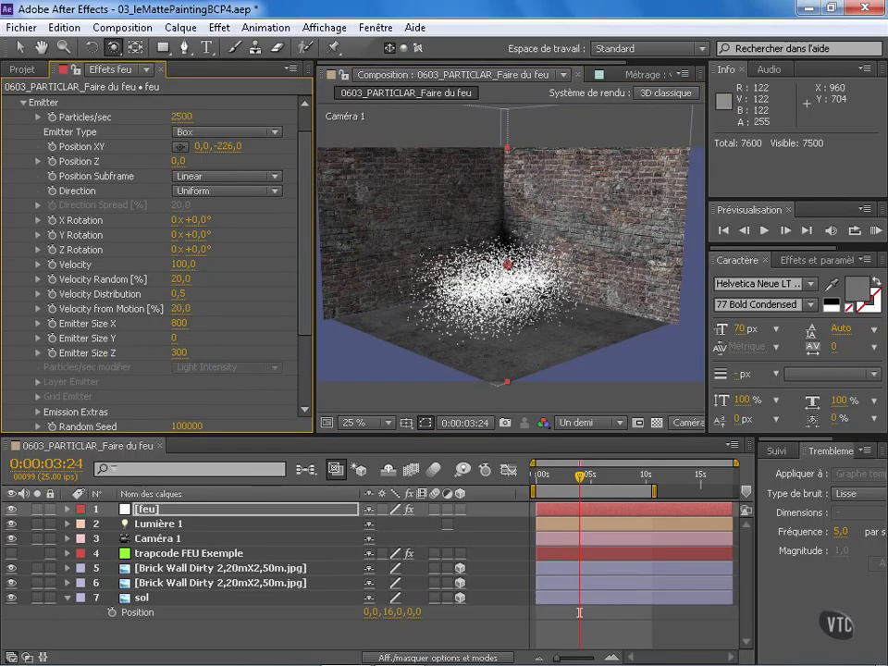
# - Narrow the box emitter's depth by setting Emitter Size Z to 150
pyautogui.moveTo(380, 225); pyautogui.dragTo(245, 176)
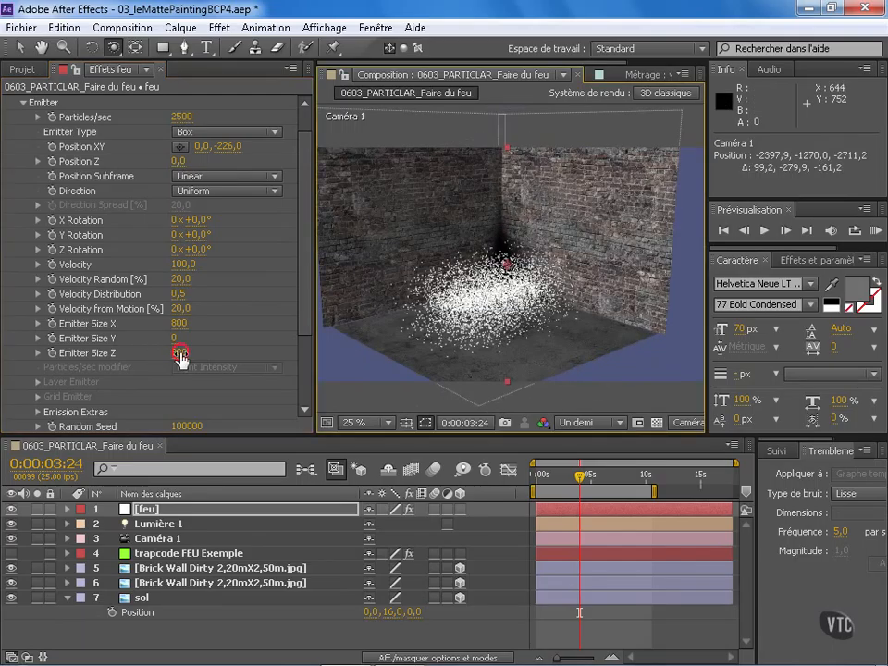
pyautogui.click(181, 354)
pyautogui.write('150')
pyautogui.press('Return')
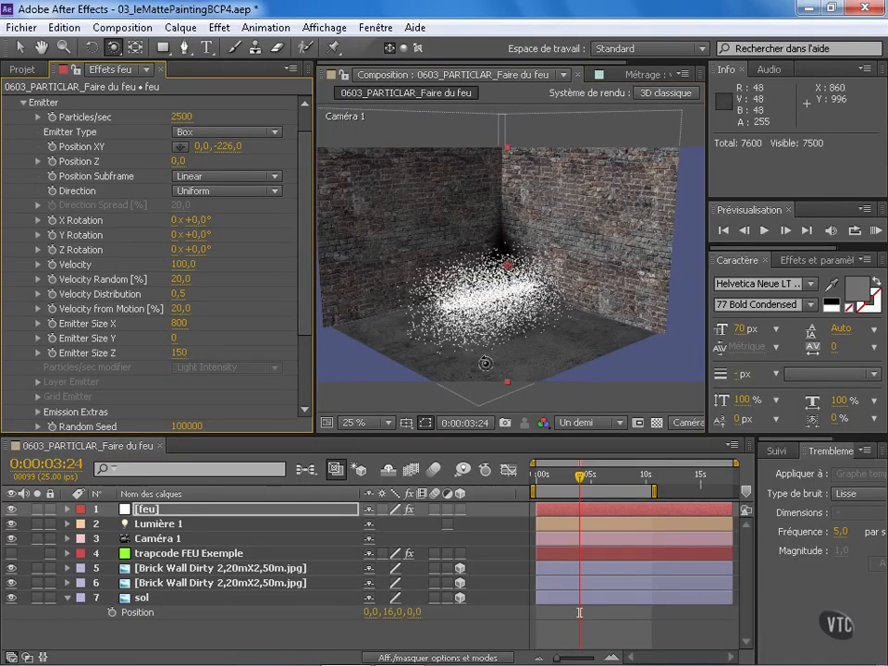
pyautogui.moveTo(510, 325); pyautogui.dragTo(515, 285)
# - Try the emitter's Z Rotation, reset it to 0, and rotate the emitter 43° about Y, keeping Emitter Size Y at 0
pyautogui.moveTo(303, 322)
pyautogui.mouseDown()
pyautogui.moveTo(303, 356)
pyautogui.moveTo(299, 341)
pyautogui.mouseUp()
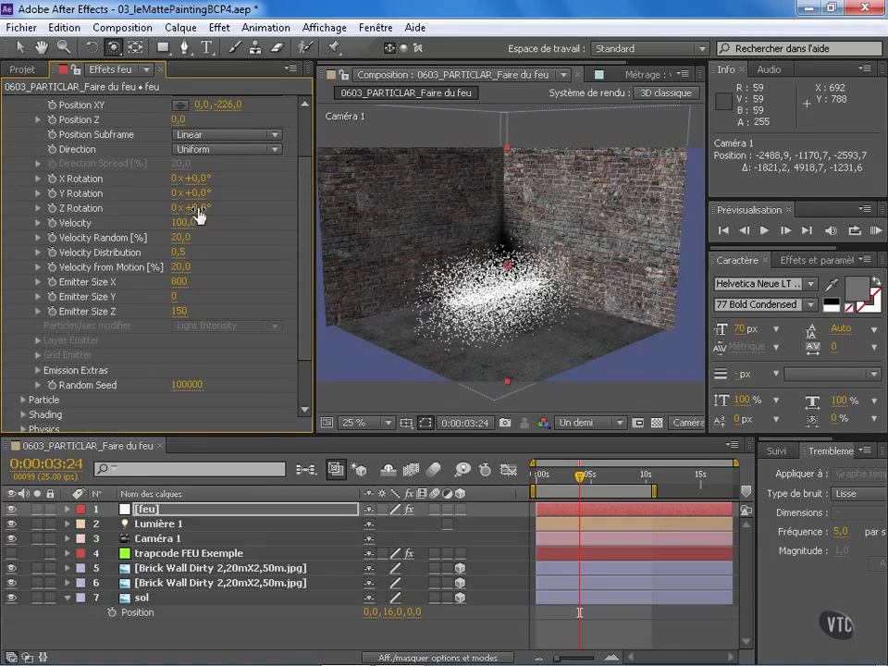
pyautogui.moveTo(198, 207)
pyautogui.mouseDown()
pyautogui.moveTo(222, 207)
pyautogui.moveTo(247, 186)
pyautogui.moveTo(238, 193)
pyautogui.mouseUp()
pyautogui.click(207, 209)
pyautogui.write('0')
pyautogui.press('Return')
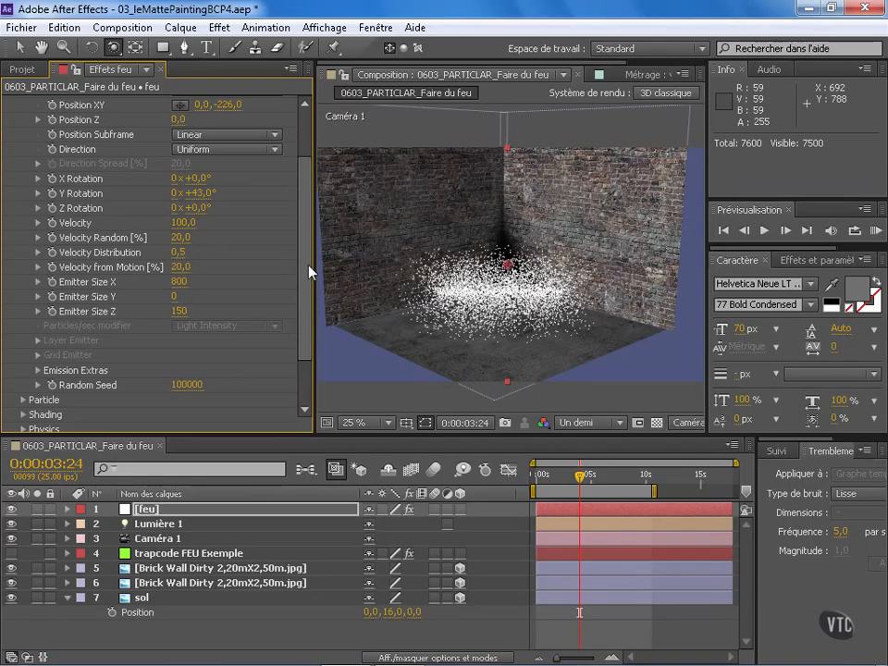
pyautogui.moveTo(308, 195)
pyautogui.mouseDown()
pyautogui.moveTo(307, 159)
pyautogui.moveTo(307, 177)
pyautogui.mouseUp()
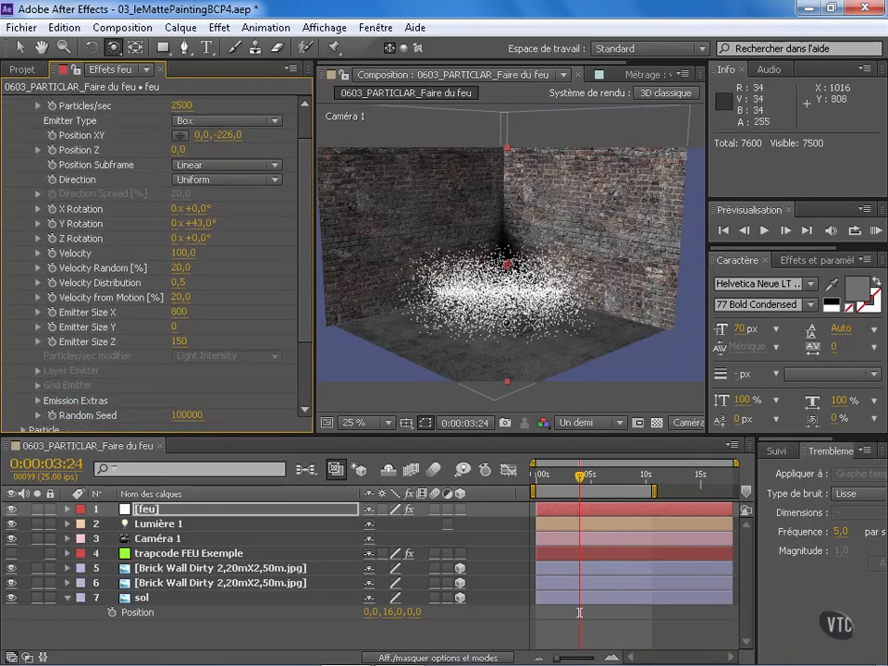
pyautogui.moveTo(431, 349)
pyautogui.mouseDown()
pyautogui.moveTo(490, 332)
pyautogui.moveTo(431, 346)
pyautogui.moveTo(437, 356)
pyautogui.moveTo(430, 344)
pyautogui.mouseUp()
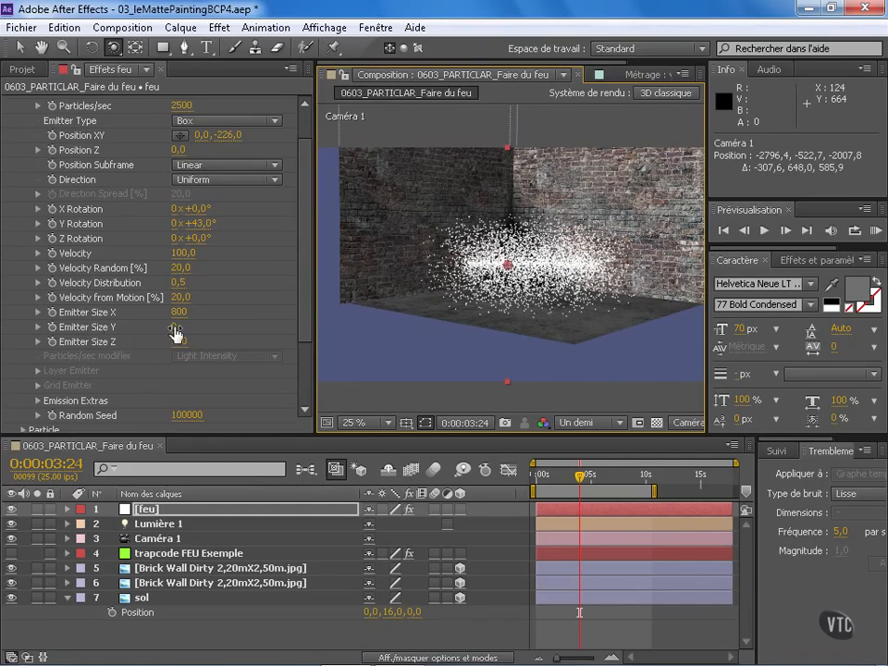
pyautogui.moveTo(177, 330); pyautogui.dragTo(128, 328)
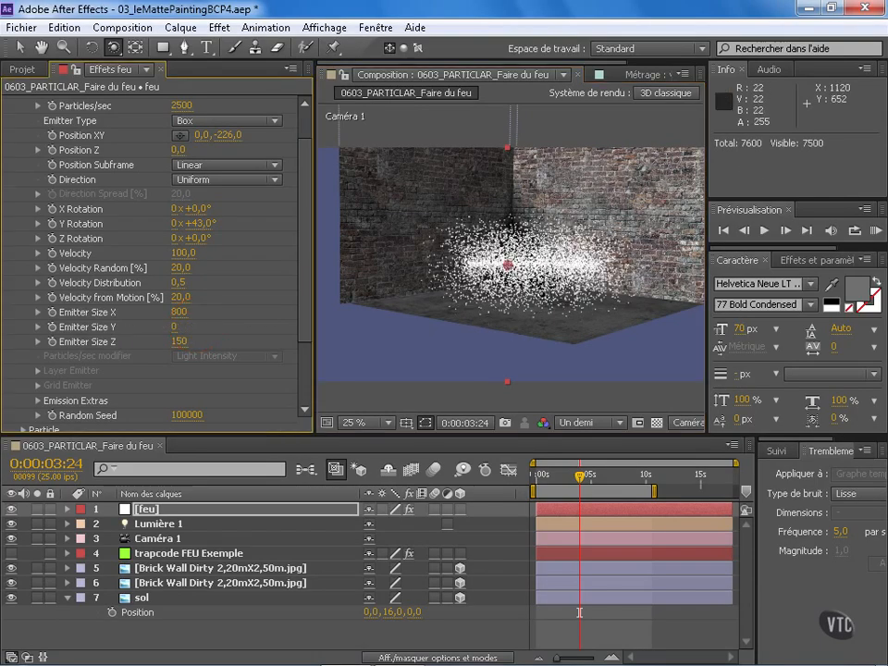
# - Try the Directional and Bi-Directional emission directions from several camera angles, and restore Direction to Uniform
pyautogui.click(226, 178)
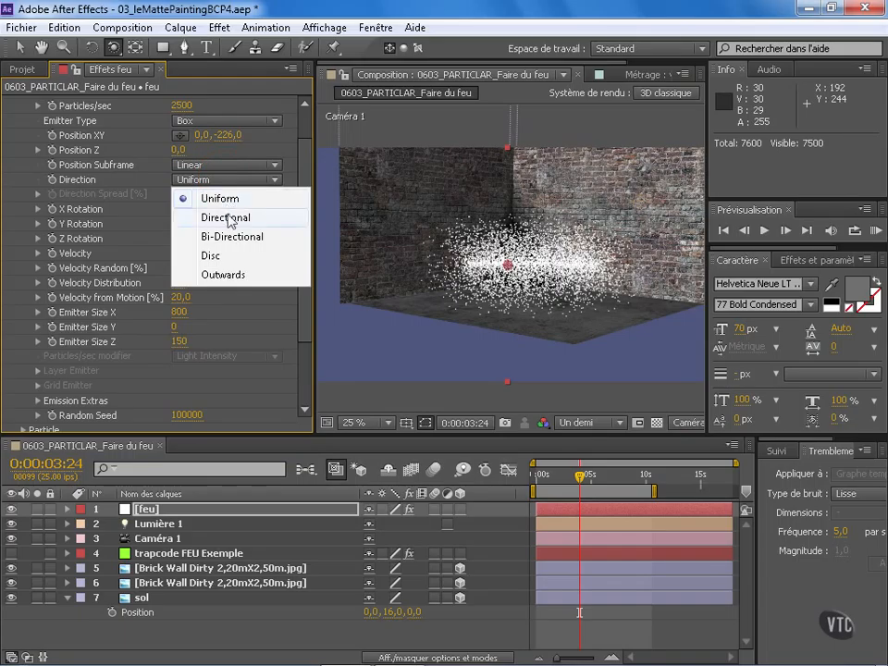
pyautogui.click(228, 218)
pyautogui.click(222, 180)
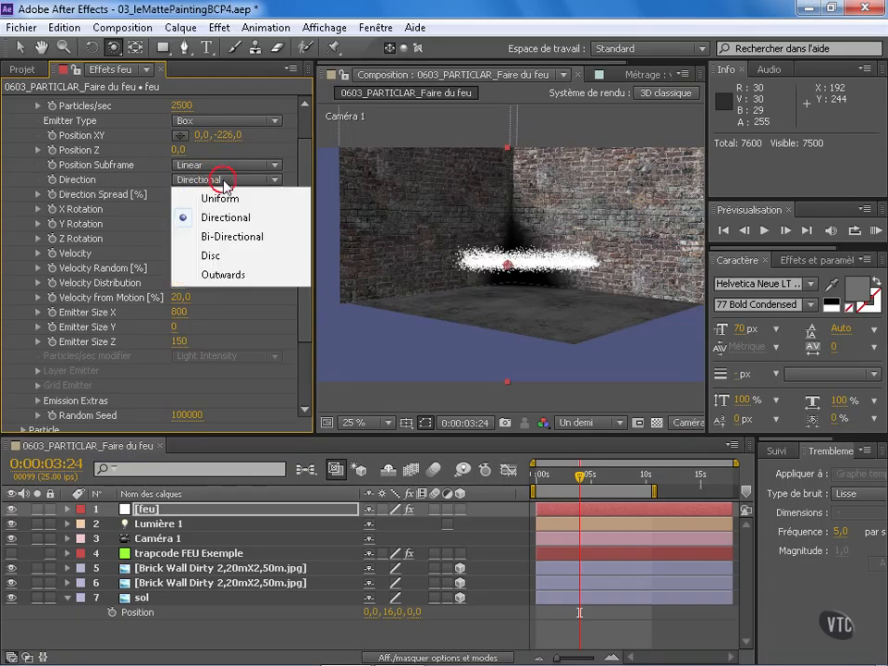
pyautogui.click(238, 239)
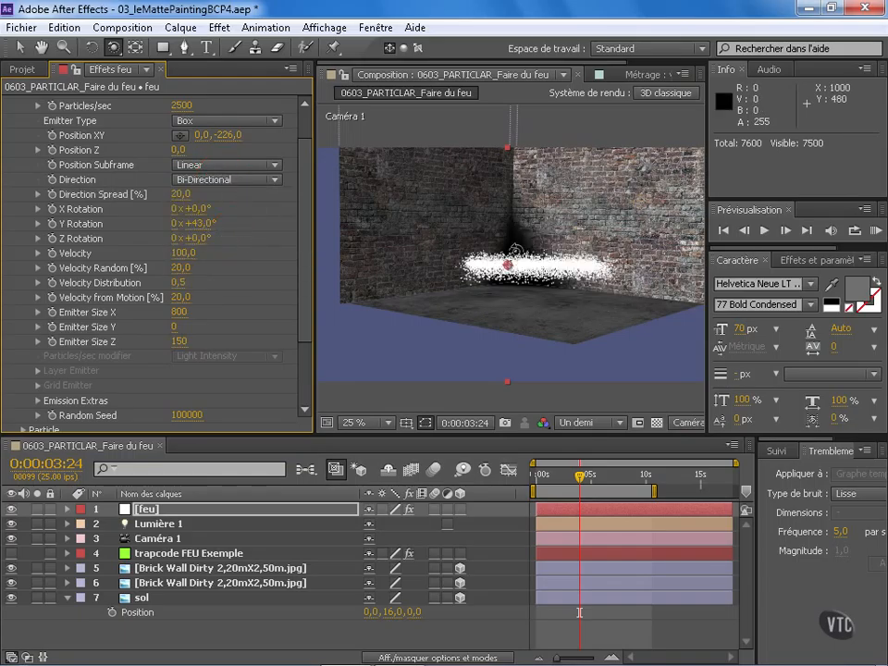
pyautogui.moveTo(515, 340); pyautogui.dragTo(273, 216)
pyautogui.click(263, 180)
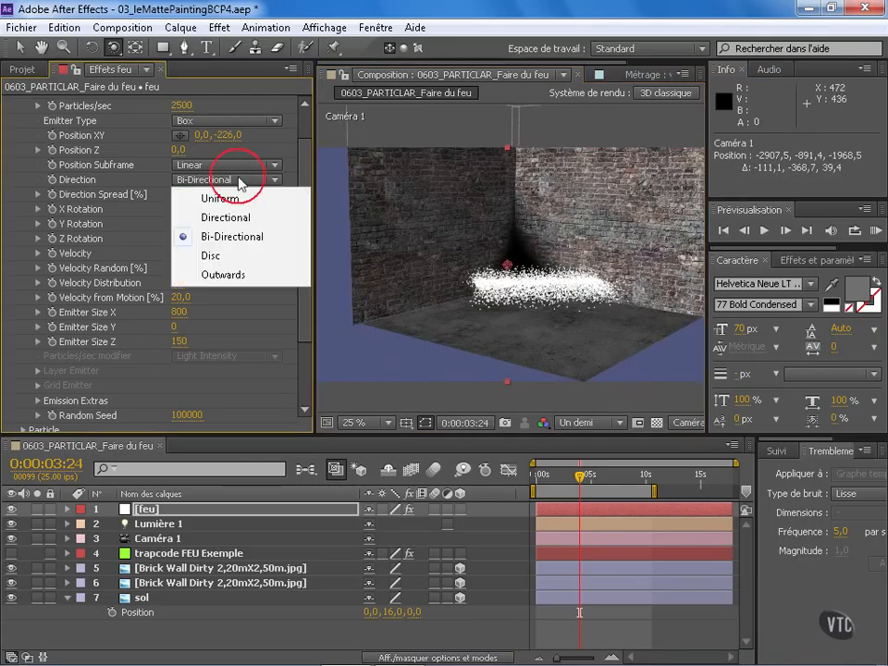
pyautogui.click(231, 197)
pyautogui.moveTo(533, 309); pyautogui.dragTo(478, 178)
pyautogui.click(238, 179)
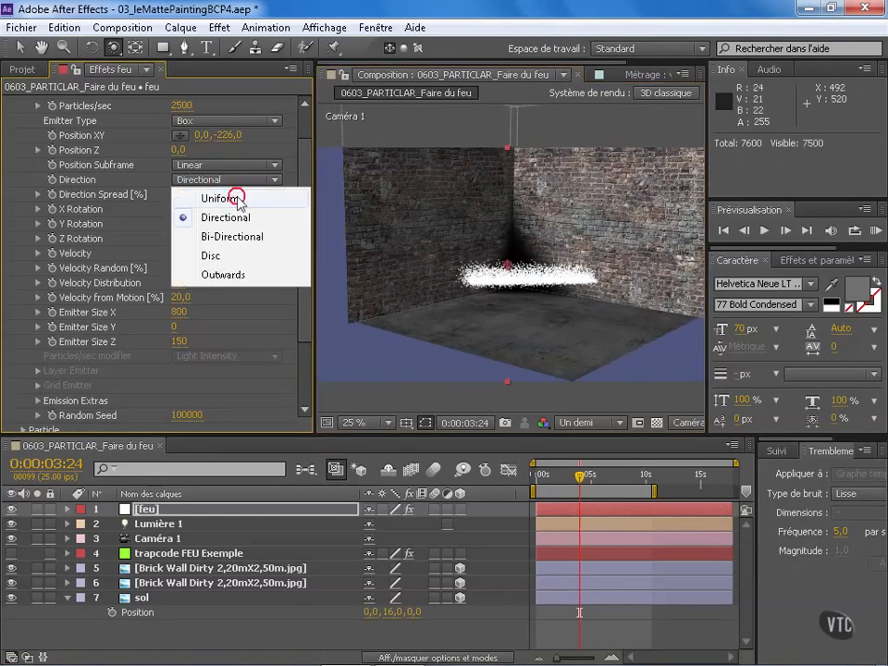
pyautogui.click(235, 198)
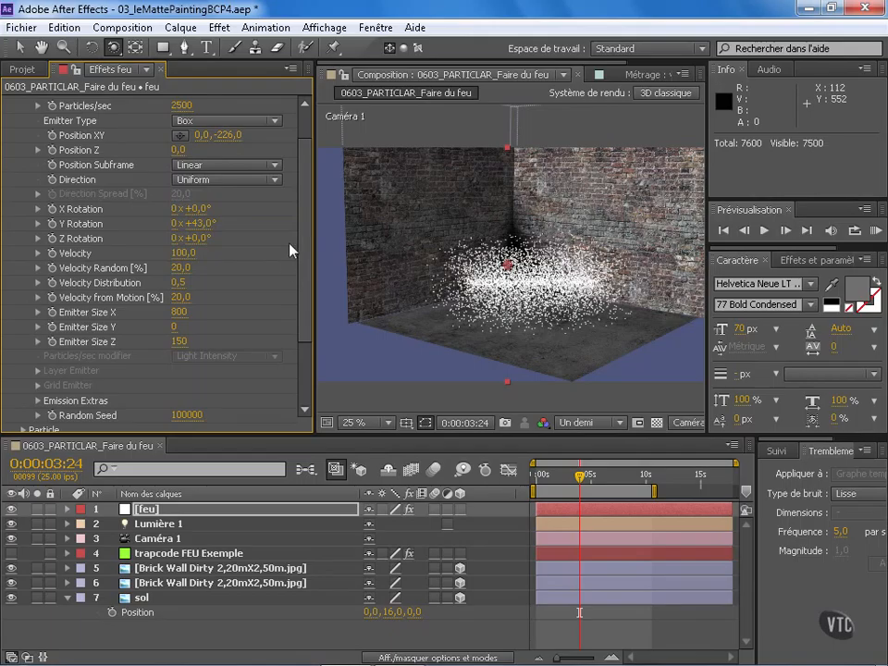
pyautogui.moveTo(585, 274); pyautogui.dragTo(553, 275)
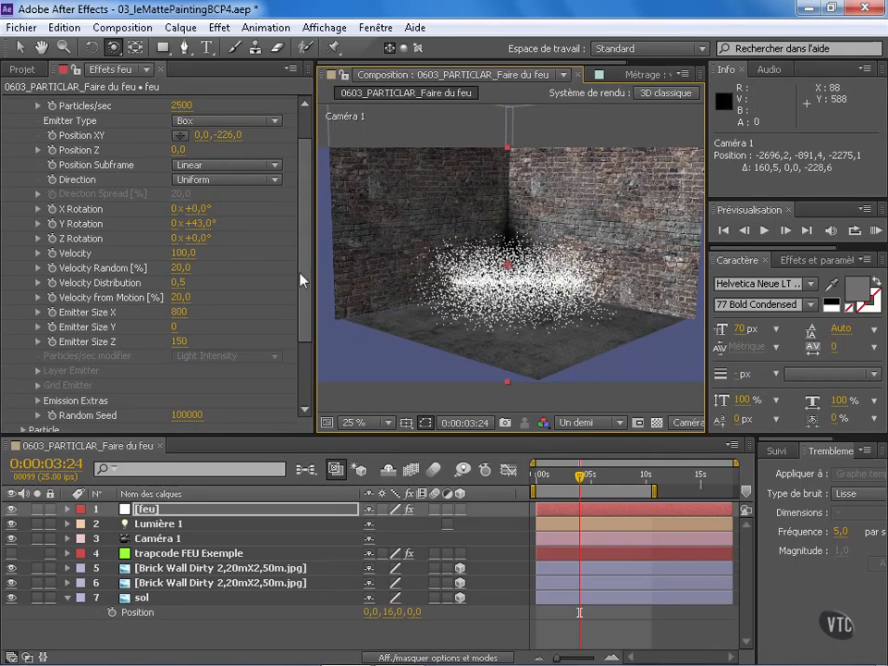
# - In the Air physics settings, set Wind Y to -450 and preview the rising particles at different times, ending at 0:00:02:01
pyautogui.moveTo(307, 198); pyautogui.dragTo(295, 301)
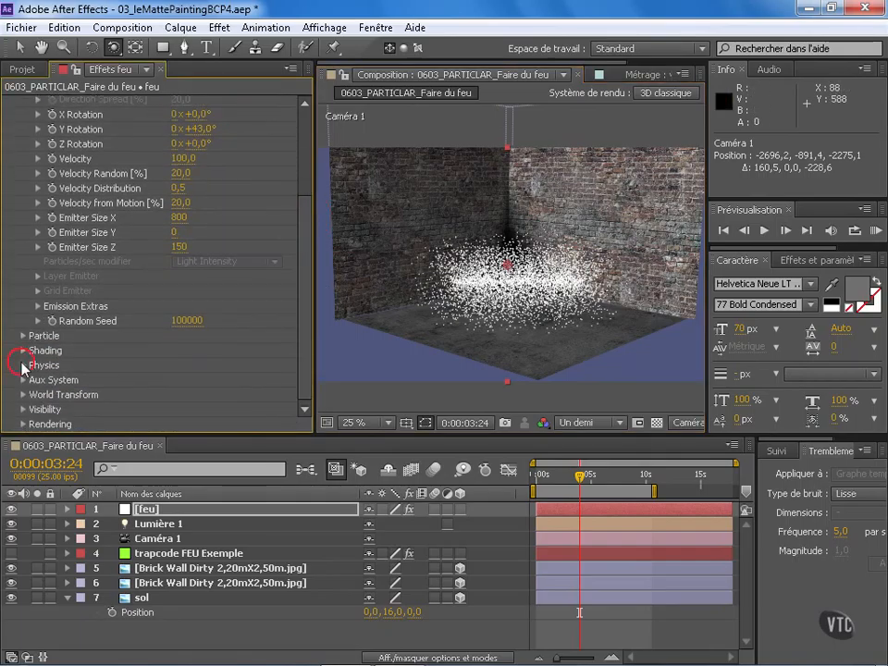
pyautogui.click(22, 366)
pyautogui.moveTo(306, 305); pyautogui.dragTo(305, 377)
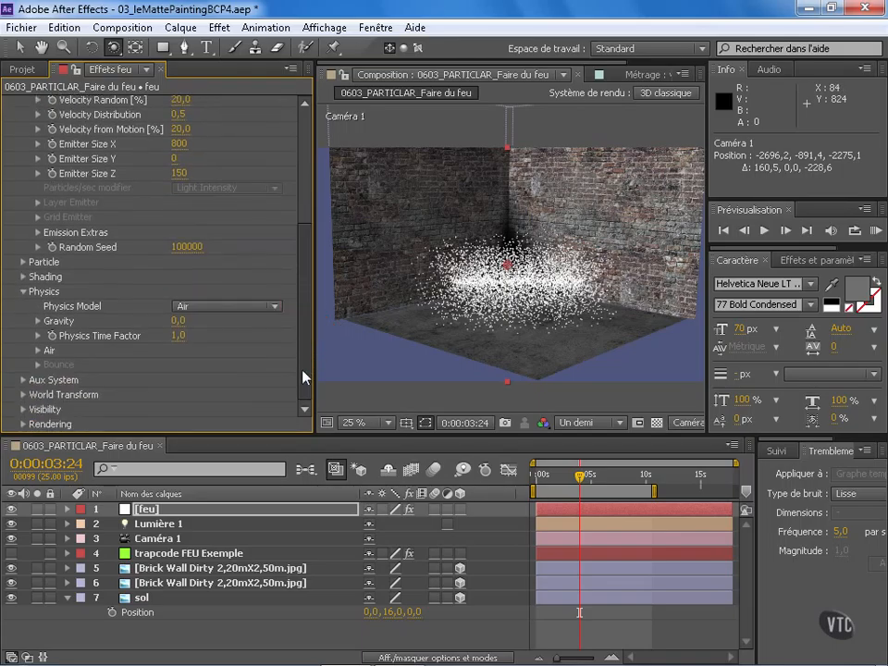
pyautogui.click(37, 351)
pyautogui.scroll(-3, 36, 352)
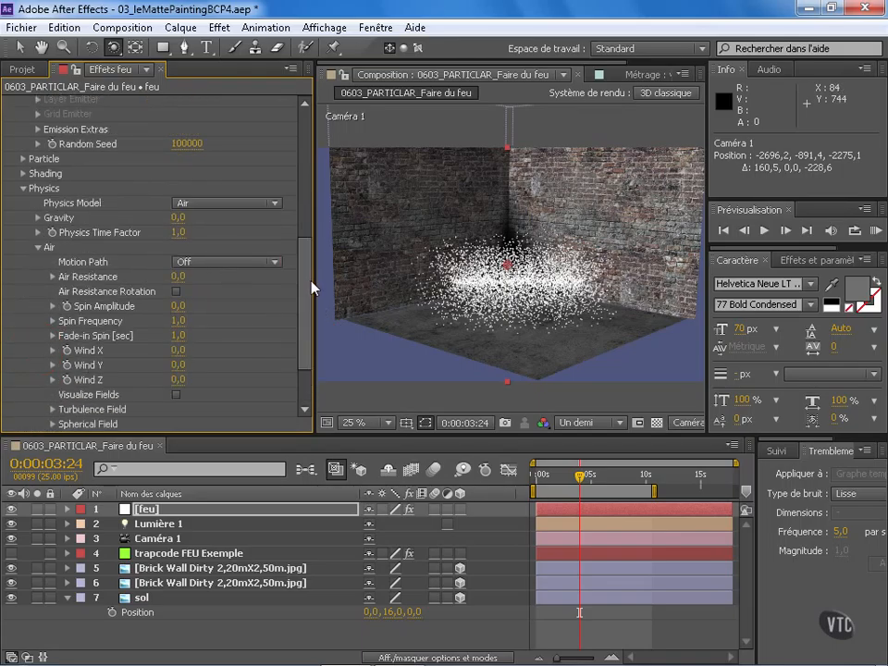
pyautogui.scroll(-1, 309, 304)
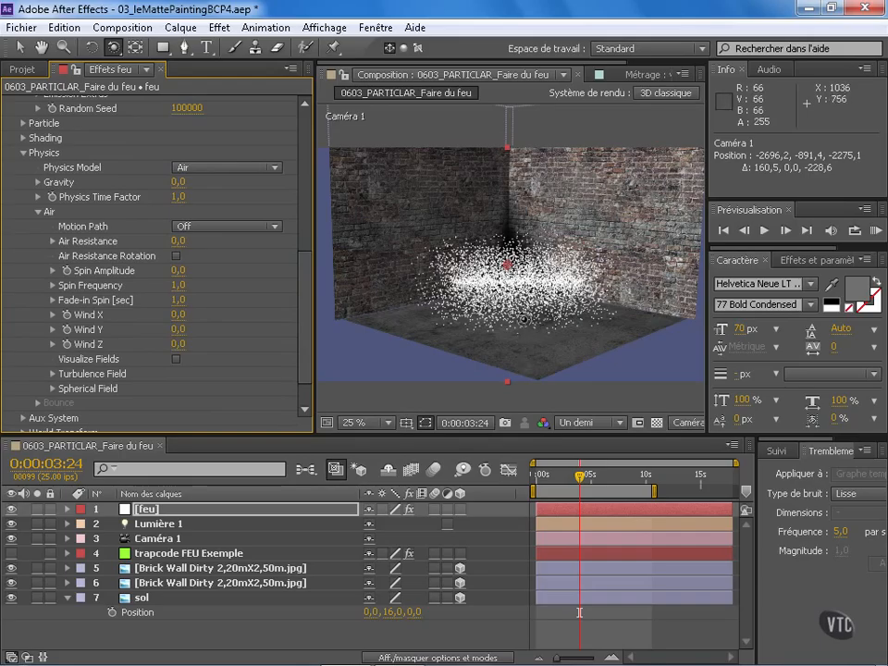
pyautogui.click(179, 329)
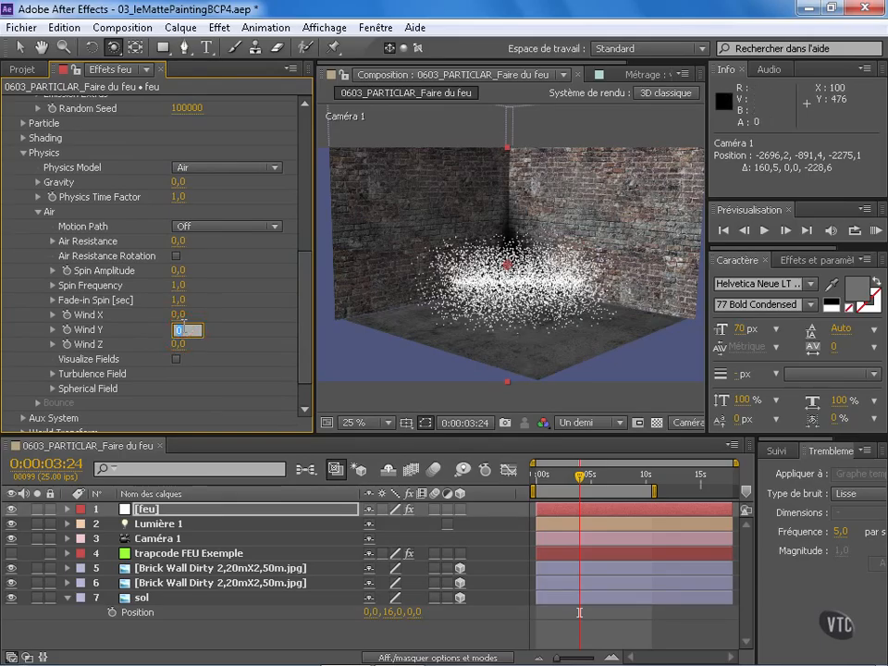
pyautogui.press('Return')
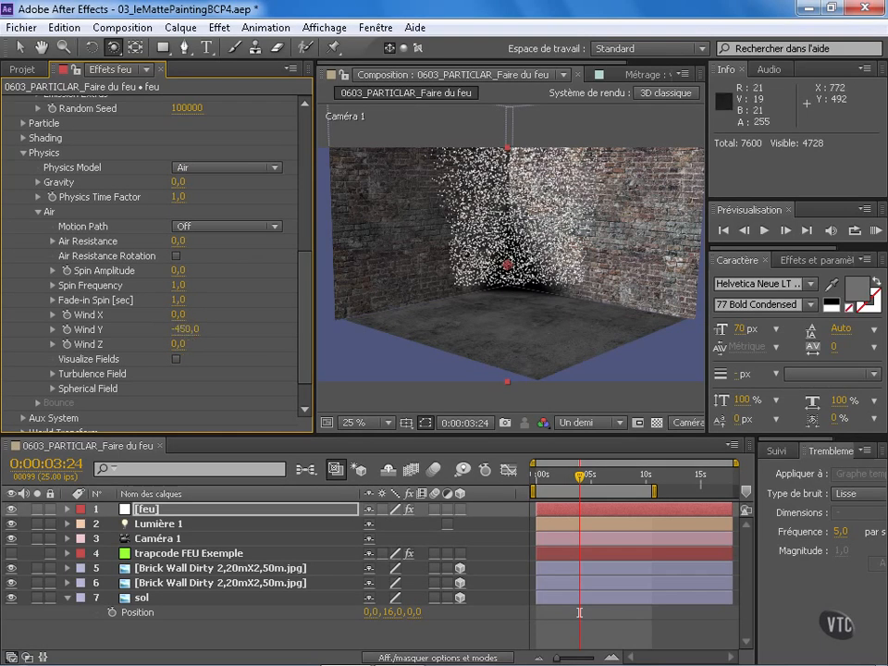
pyautogui.moveTo(546, 481); pyautogui.dragTo(567, 485)
pyautogui.moveTo(531, 294)
pyautogui.mouseDown()
pyautogui.moveTo(529, 272)
pyautogui.moveTo(528, 310)
pyautogui.moveTo(531, 272)
pyautogui.mouseUp()
pyautogui.click(583, 477)
pyautogui.moveTo(584, 479); pyautogui.dragTo(559, 480)
# - Set the emitter's Y Rotation to 45° and lower it to the floor with a Y position of -6
pyautogui.moveTo(302, 280); pyautogui.dragTo(304, 129)
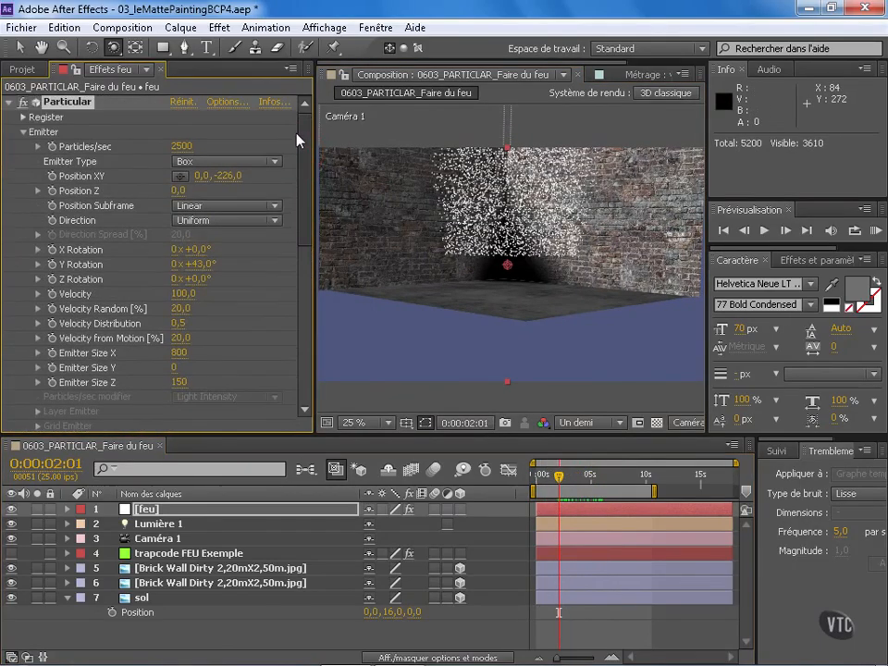
pyautogui.click(180, 265)
pyautogui.moveTo(181, 265); pyautogui.dragTo(182, 264)
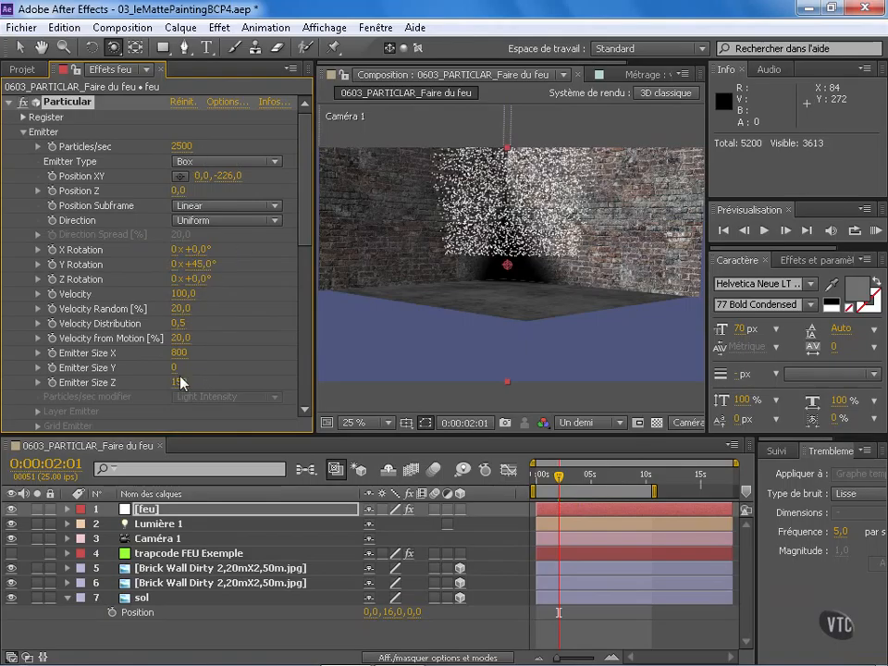
pyautogui.moveTo(226, 176); pyautogui.dragTo(137, 190)
pyautogui.moveTo(503, 258); pyautogui.dragTo(479, 277)
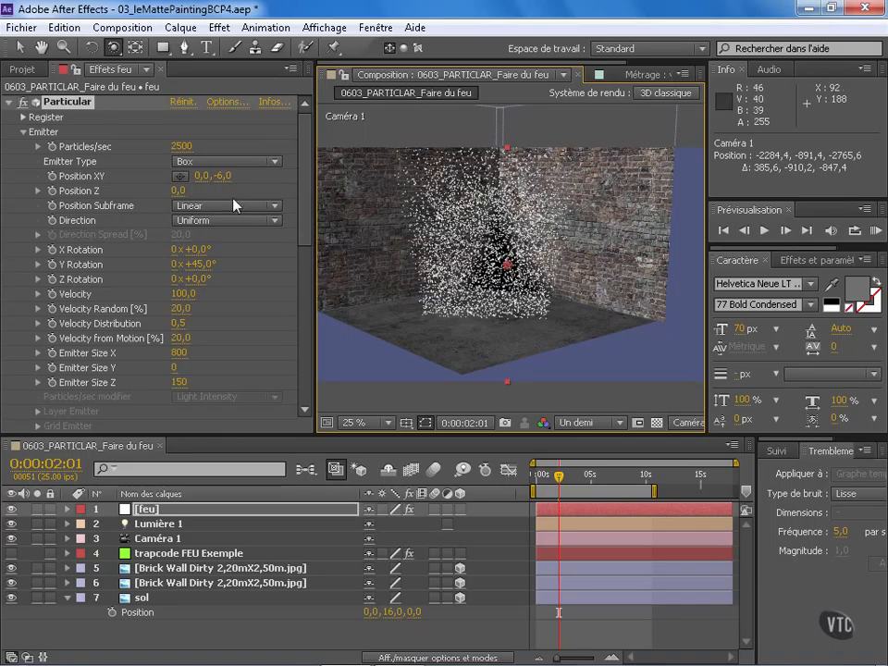
# - In the Particle settings, set Life Random to 30% and check the particles at 0:00:02:09
pyautogui.moveTo(305, 193)
pyautogui.mouseDown()
pyautogui.moveTo(304, 231)
pyautogui.moveTo(302, 204)
pyautogui.moveTo(286, 264)
pyautogui.mouseUp()
pyautogui.click(23, 299)
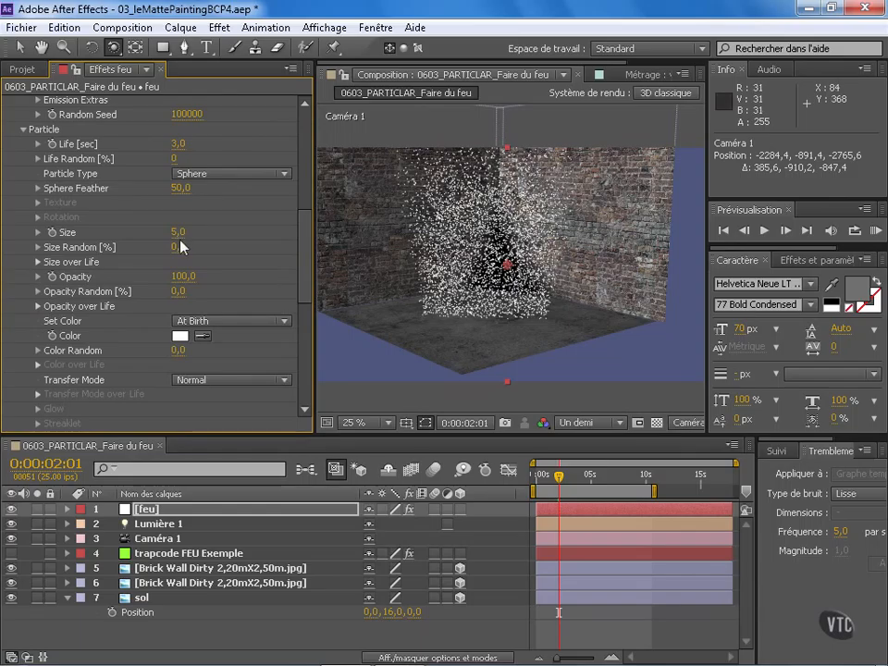
pyautogui.click(177, 158)
pyautogui.click(123, 154)
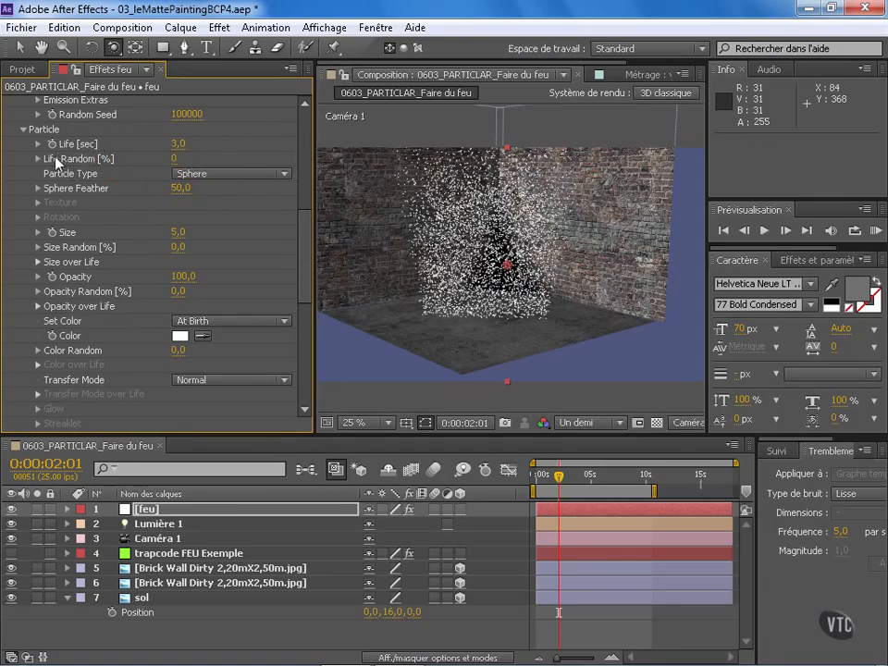
pyautogui.click(172, 157)
pyautogui.write('30')
pyautogui.press('Return')
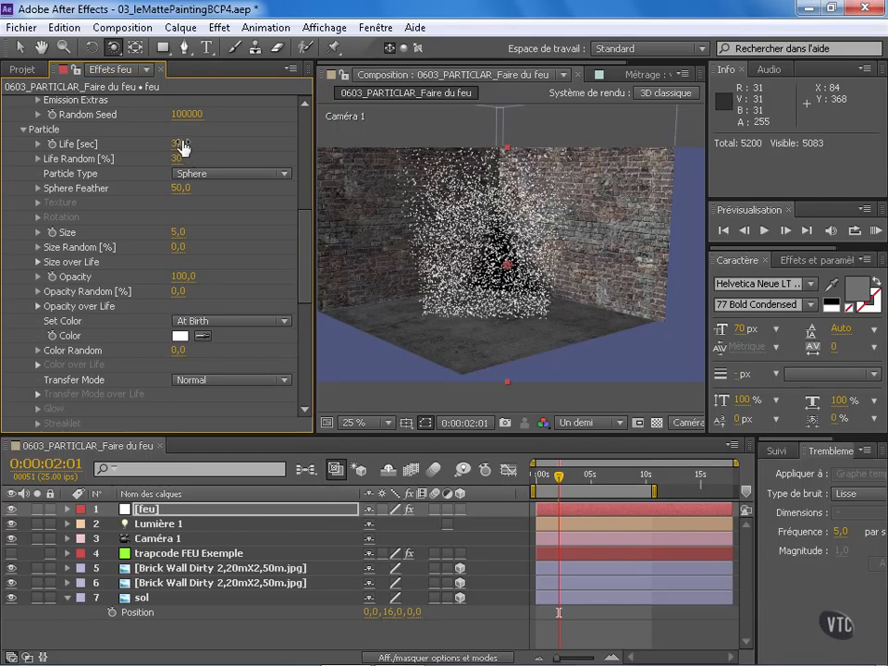
pyautogui.moveTo(559, 483)
pyautogui.mouseDown()
pyautogui.moveTo(611, 476)
pyautogui.moveTo(562, 475)
pyautogui.mouseUp()
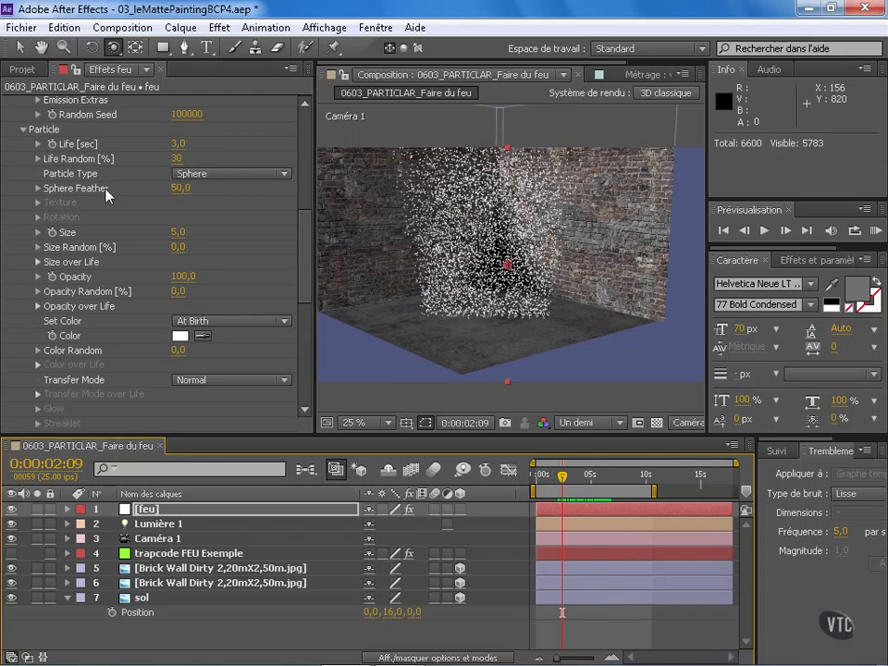
# - Review the particle types, keep Sphere, and try Sphere Feather at 0 and 100 with the camera close to the particles
pyautogui.click(230, 174)
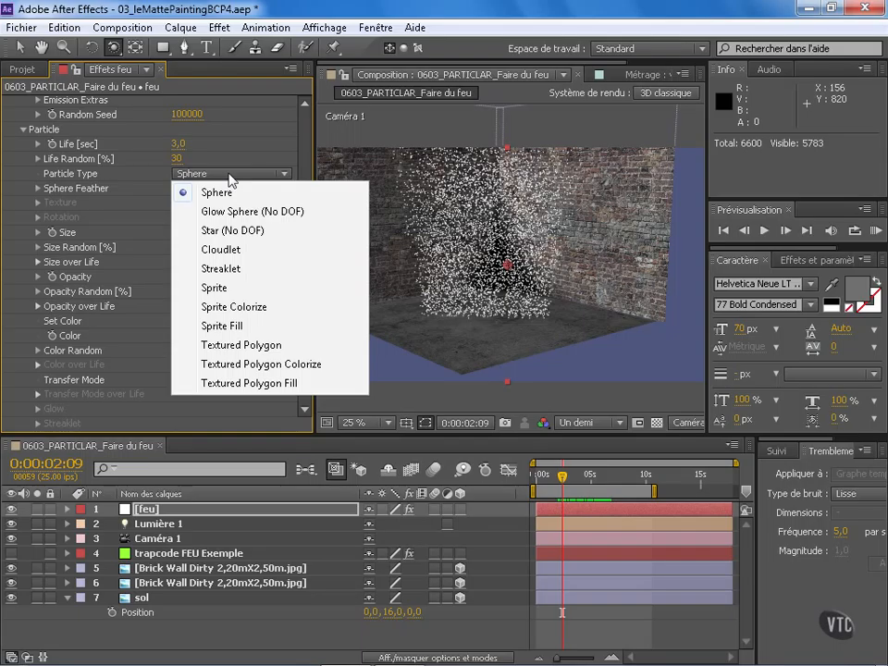
pyautogui.click(196, 190)
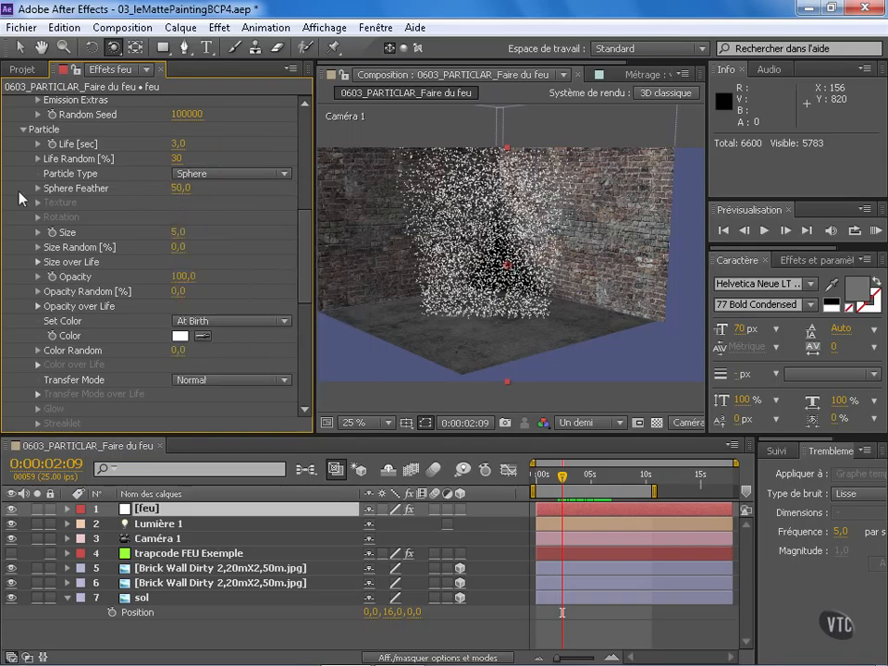
pyautogui.moveTo(181, 190); pyautogui.dragTo(136, 190)
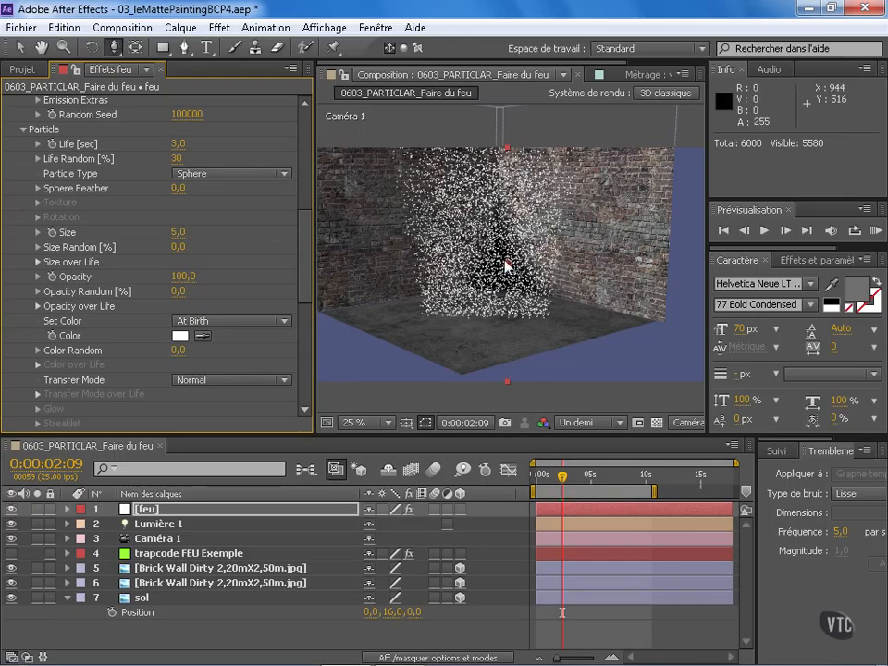
pyautogui.press('c')
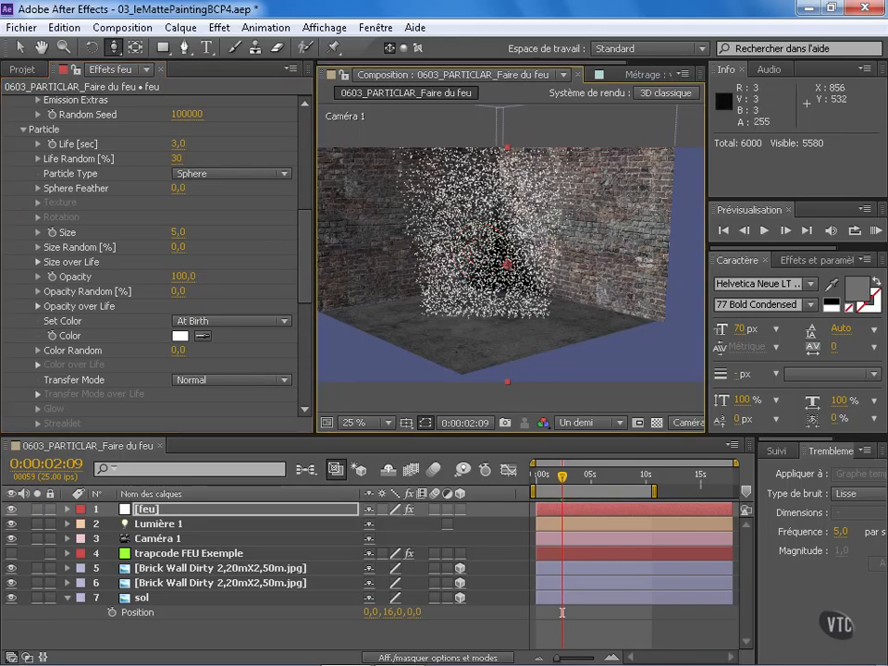
pyautogui.moveTo(481, 250); pyautogui.dragTo(364, 245)
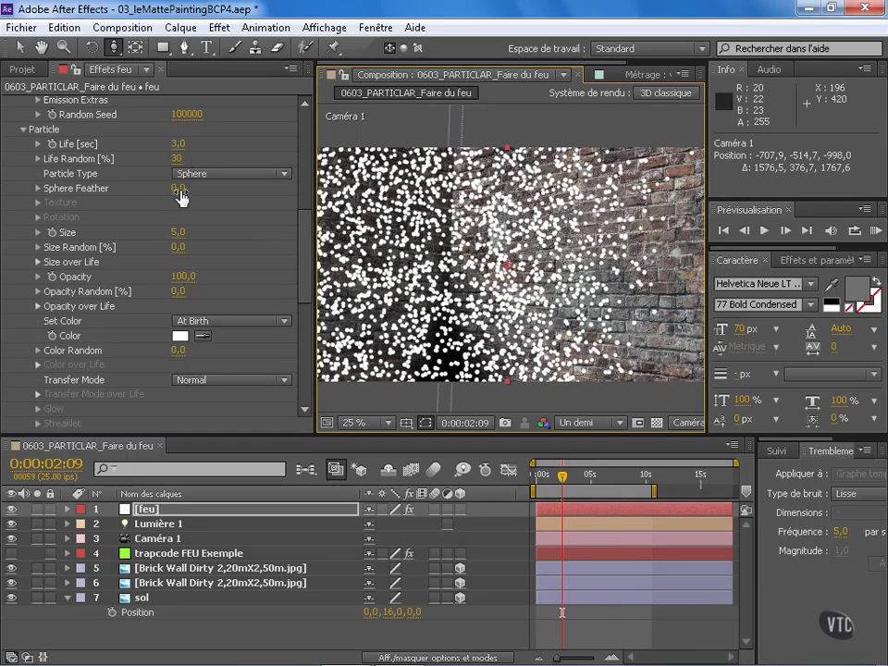
pyautogui.moveTo(181, 191); pyautogui.dragTo(371, 179)
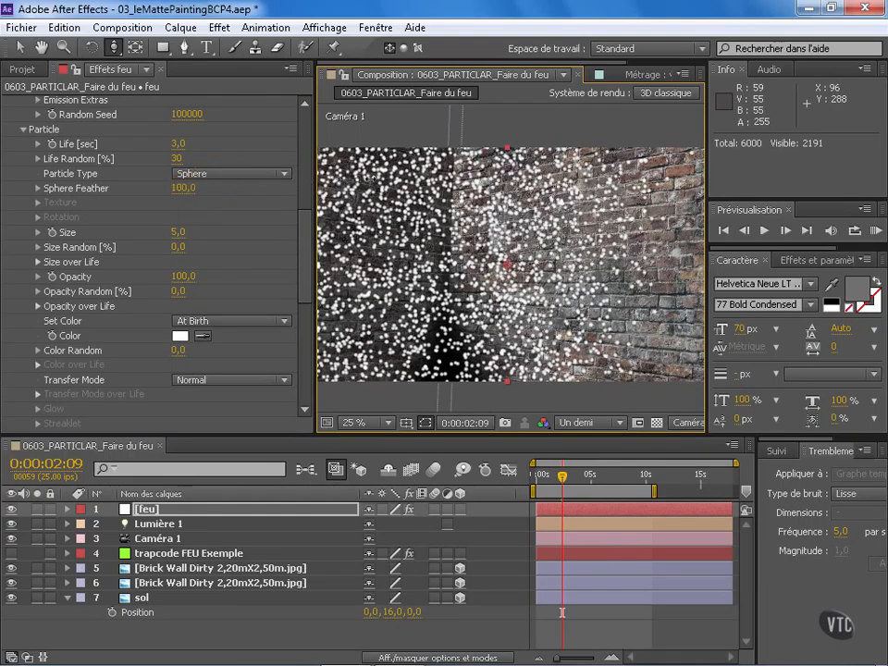
pyautogui.moveTo(497, 256); pyautogui.dragTo(499, 171)
pyautogui.moveTo(179, 191); pyautogui.dragTo(252, 197)
# - Try Sphere Feather values of 50 and 60, and settle on 65
pyautogui.click(181, 189)
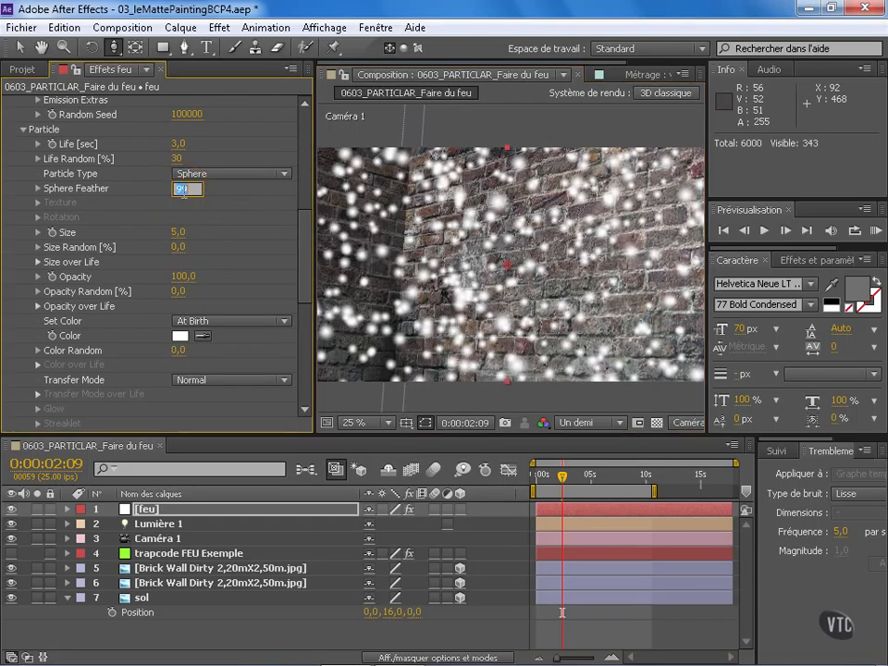
pyautogui.press('Return')
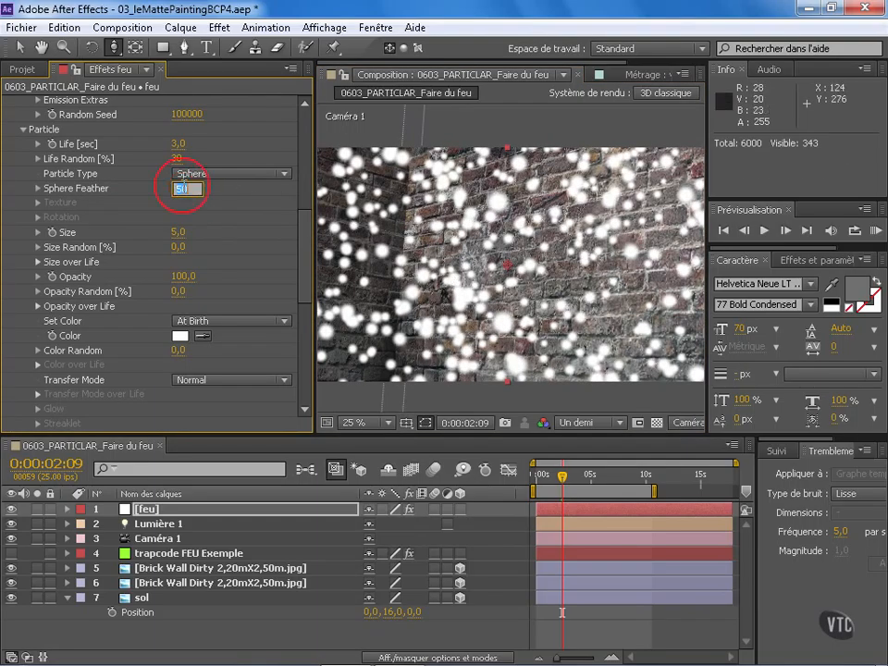
pyautogui.write('60')
pyautogui.press('Return')
pyautogui.moveTo(183, 190); pyautogui.dragTo(187, 190)
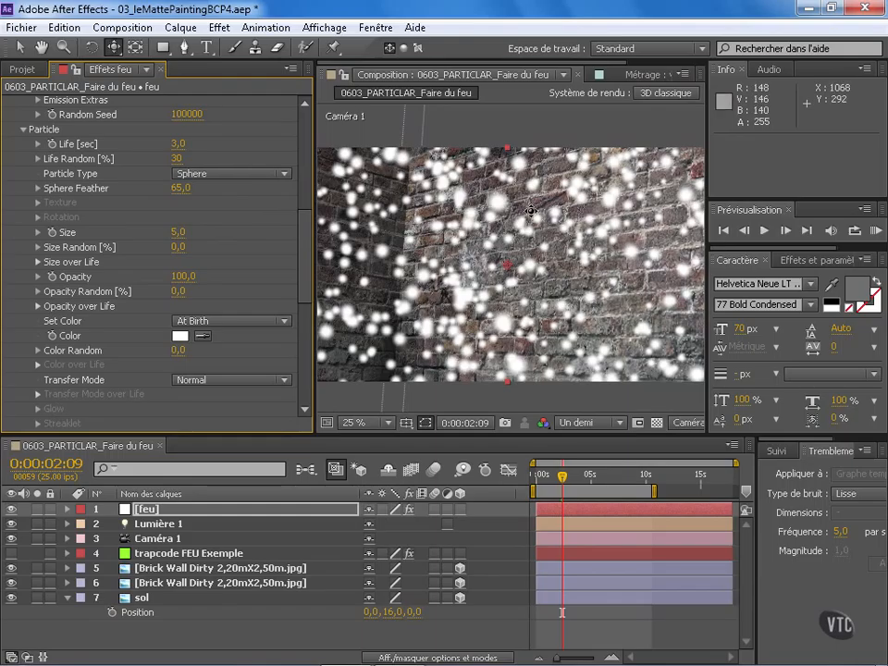
# - Set the particle Size to 25 and Size Random to 30%, with the camera pulled back to show the whole particle column
pyautogui.moveTo(530, 211); pyautogui.dragTo(620, 376)
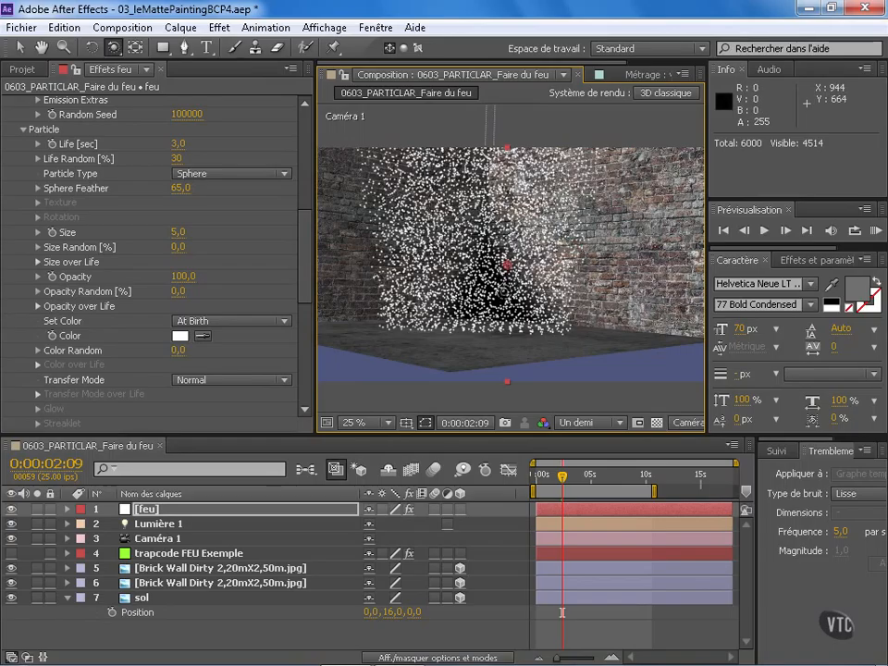
pyautogui.press('c')
pyautogui.moveTo(458, 252); pyautogui.dragTo(493, 293)
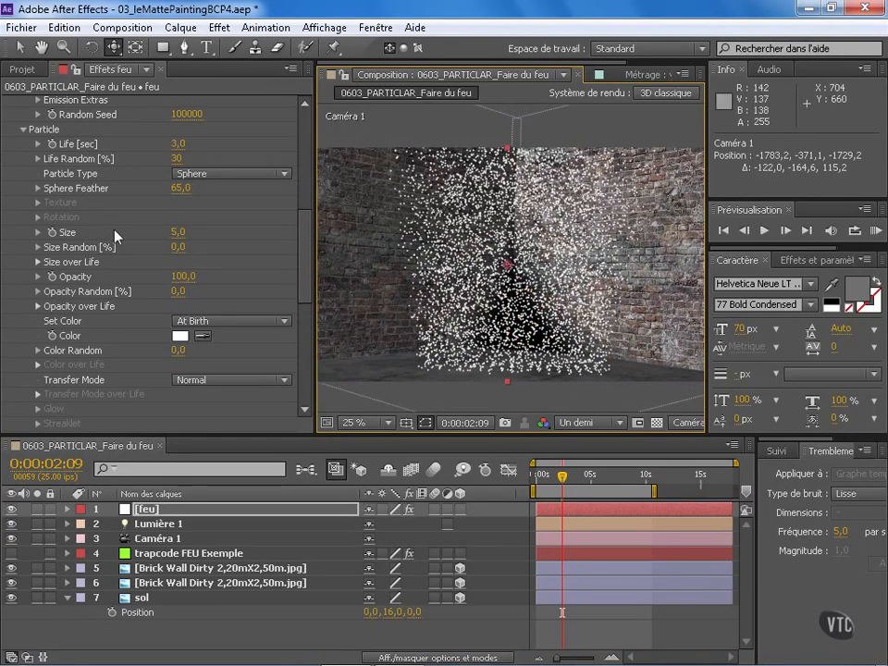
pyautogui.click(180, 233)
pyautogui.press('Return')
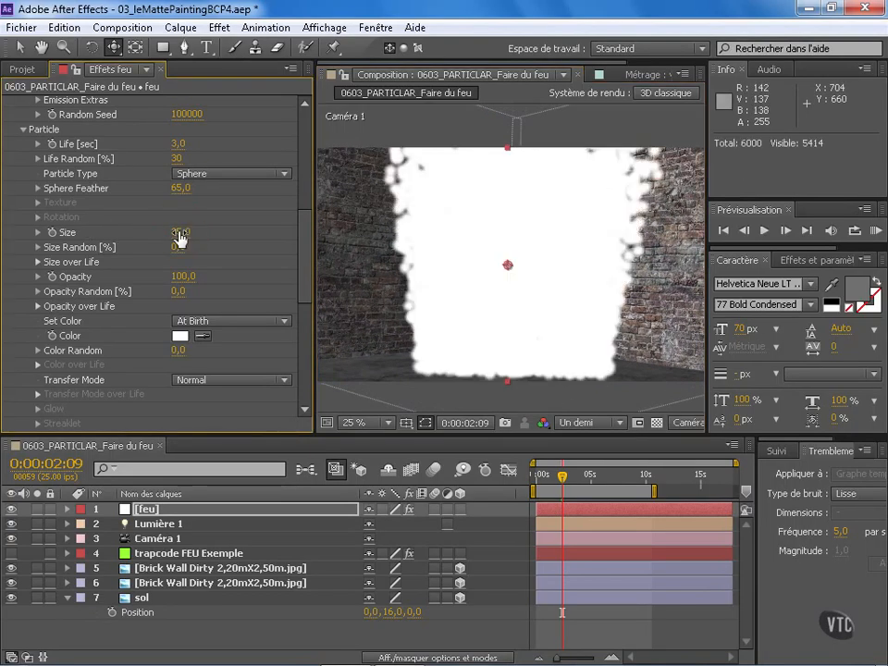
pyautogui.click(184, 232)
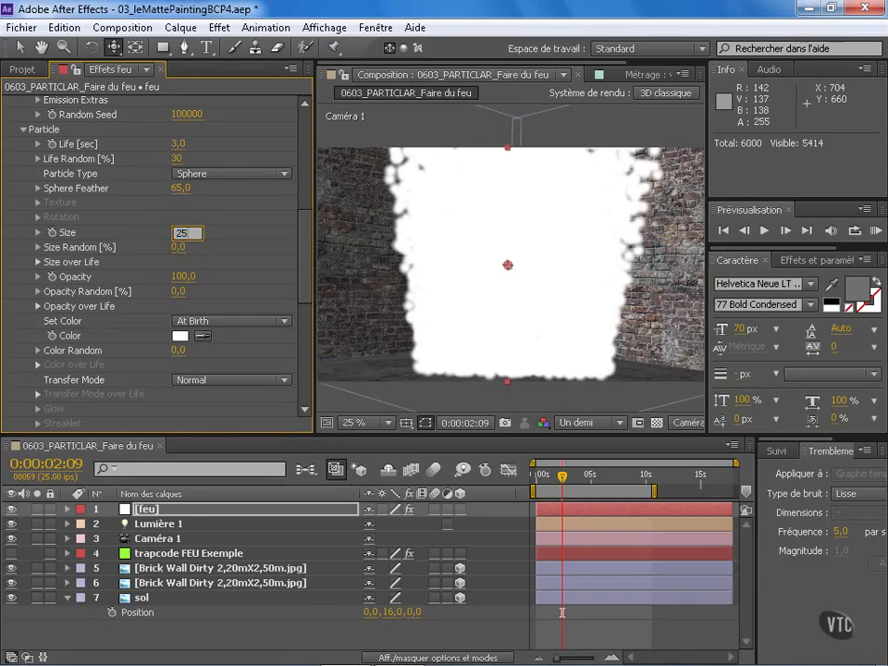
pyautogui.click(180, 248)
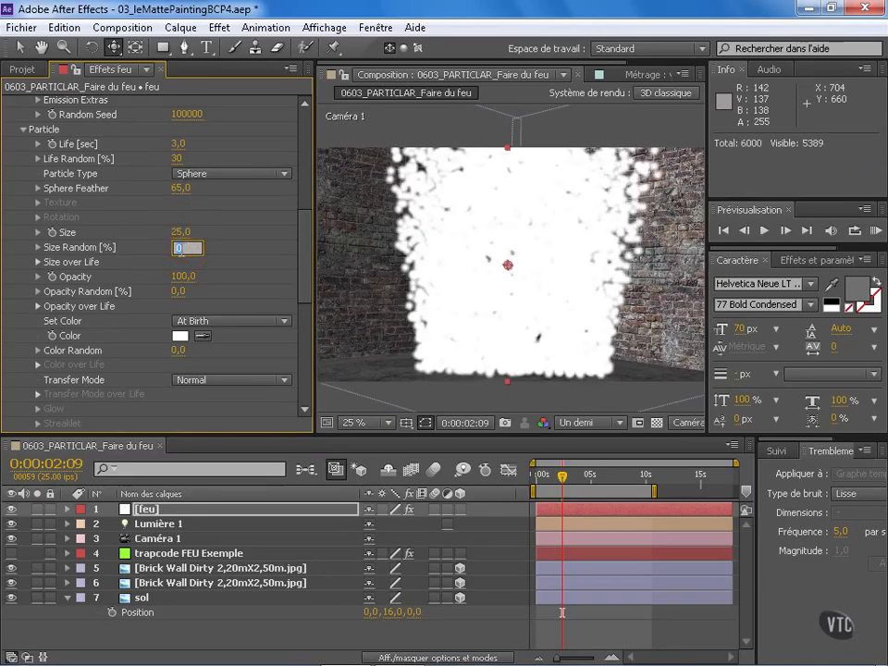
pyautogui.write('30')
pyautogui.press('Return')
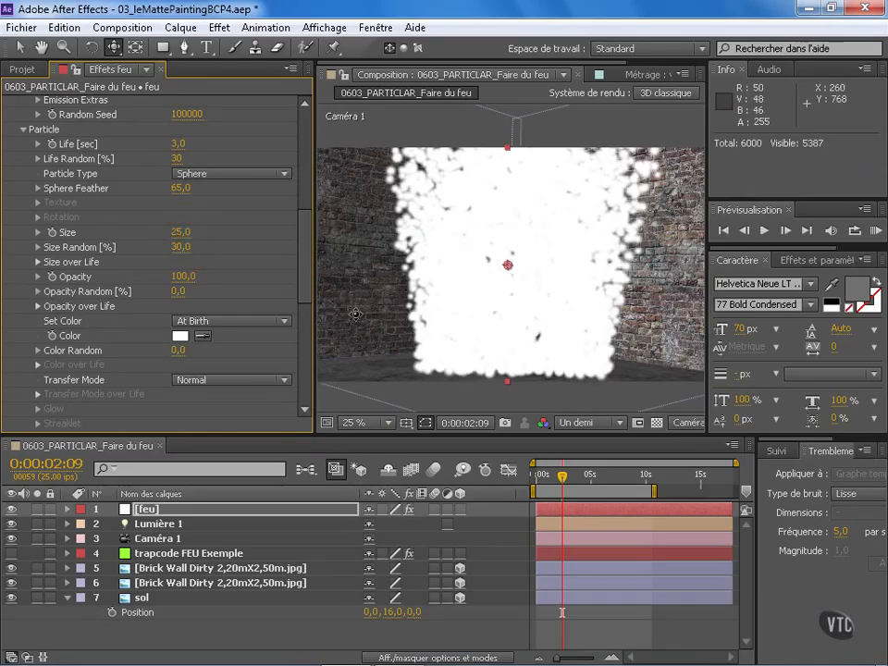
pyautogui.press('c')
pyautogui.moveTo(520, 259); pyautogui.dragTo(520, 269)
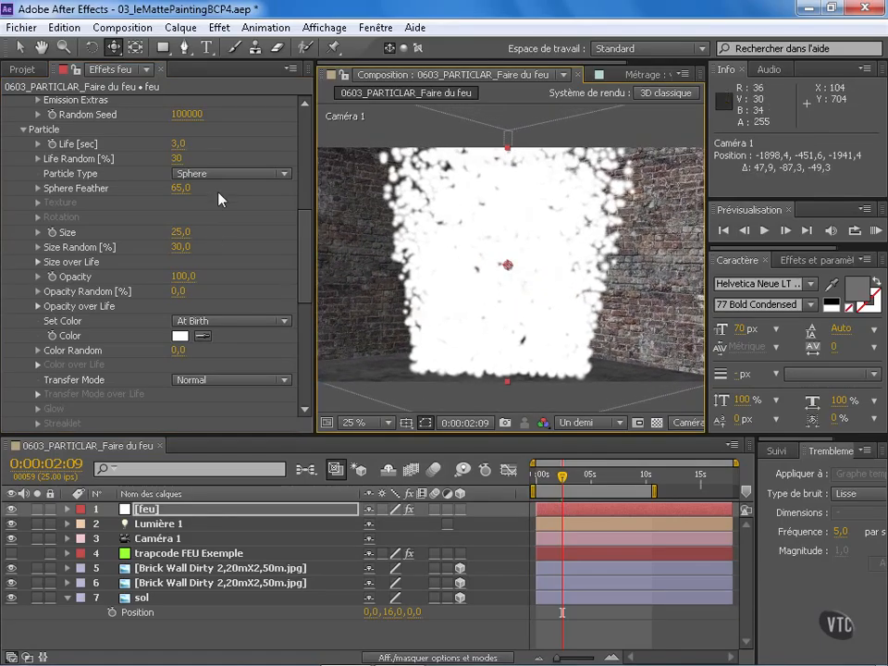
# - Set the particle Opacity to 30 and Opacity Random to 90%
pyautogui.click(185, 277)
pyautogui.write('30')
pyautogui.press('Return')
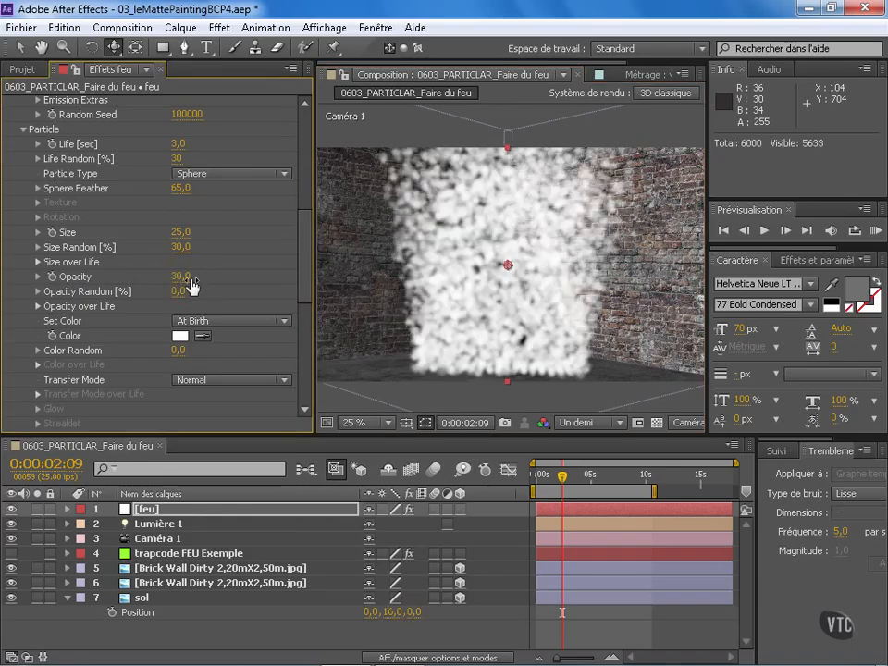
pyautogui.click(180, 291)
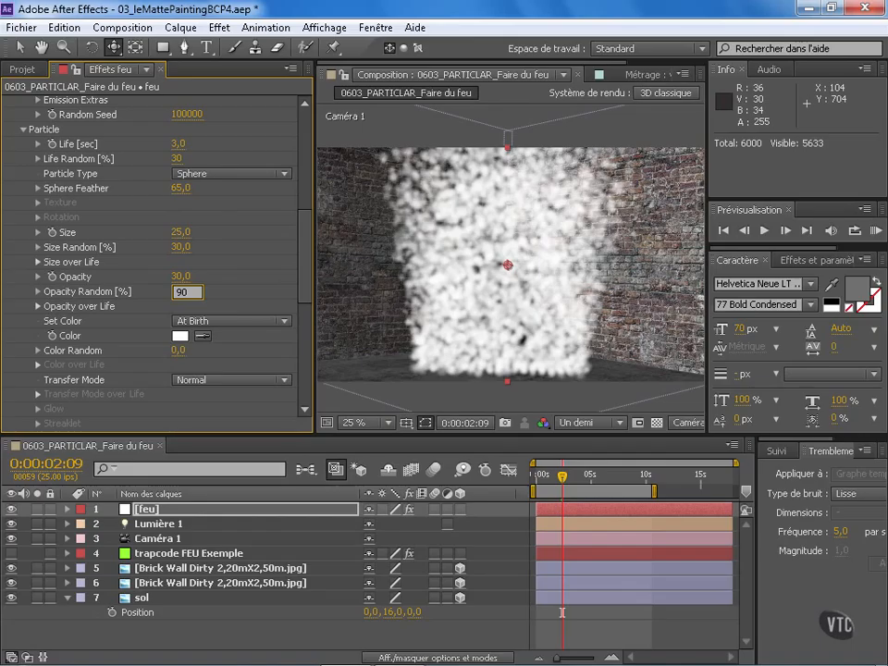
pyautogui.press('Return')
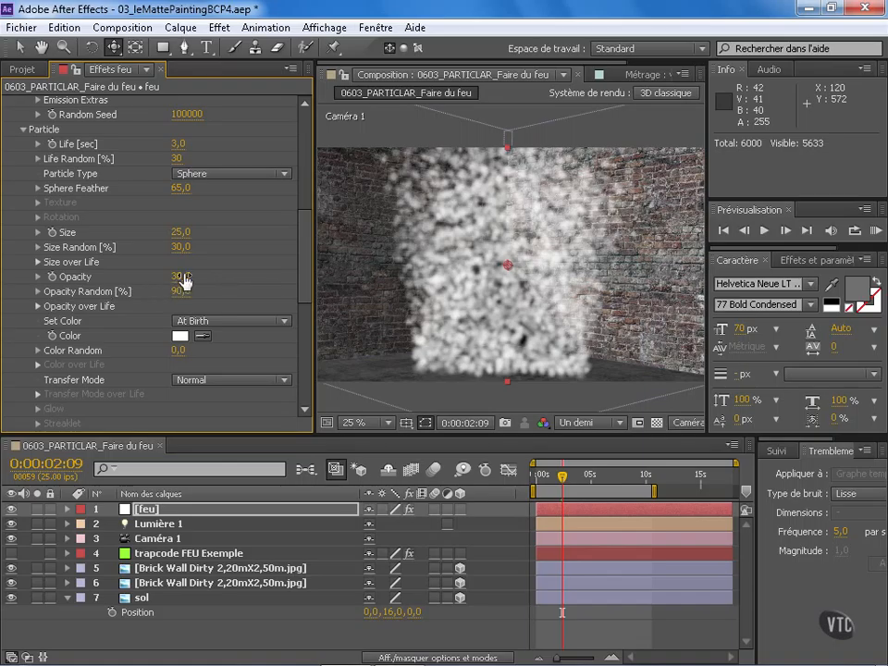
# - Try an Opacity of 10 with Opacity Random at 100%, and restore them to 30 and 90%
pyautogui.click(181, 276)
pyautogui.write('10')
pyautogui.press('Return')
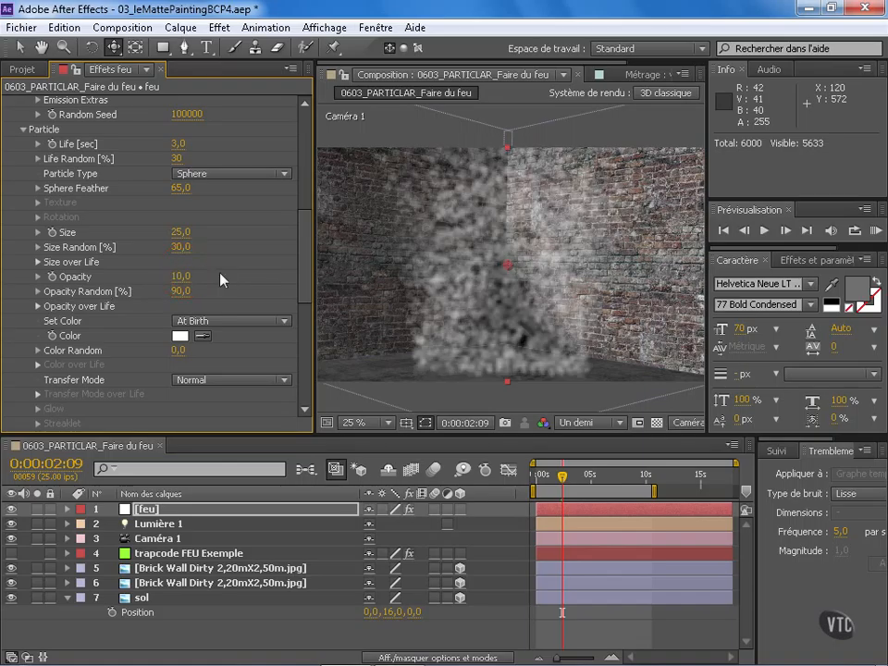
pyautogui.moveTo(182, 292); pyautogui.dragTo(293, 278)
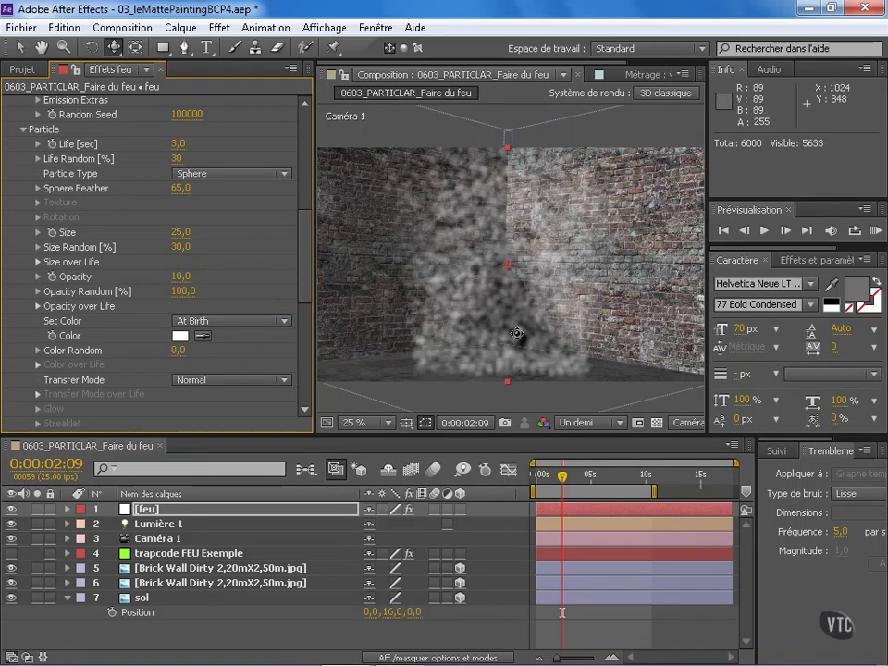
pyautogui.click(182, 277)
pyautogui.write('30')
pyautogui.press('Tab')
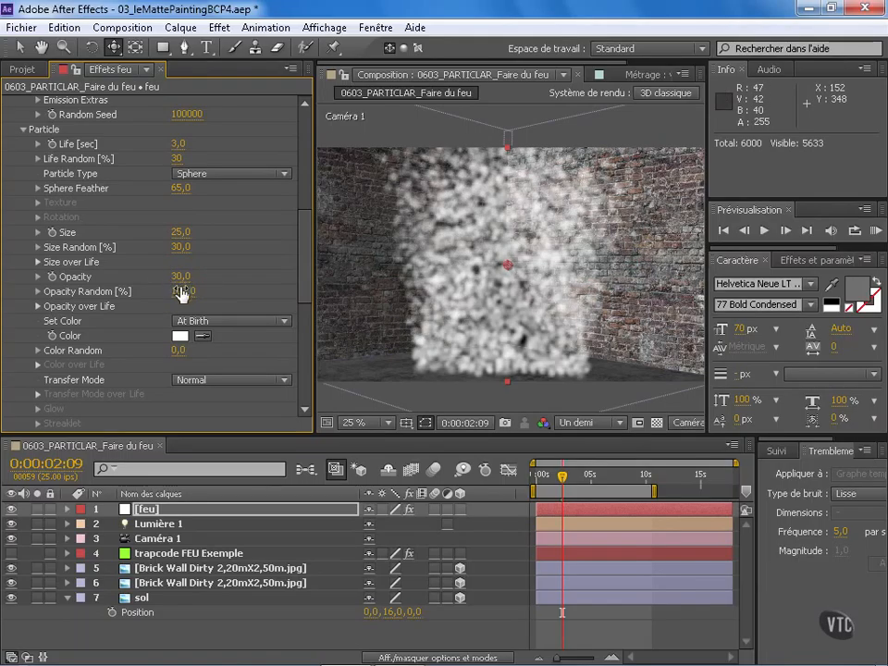
pyautogui.write('90')
pyautogui.press('Return')
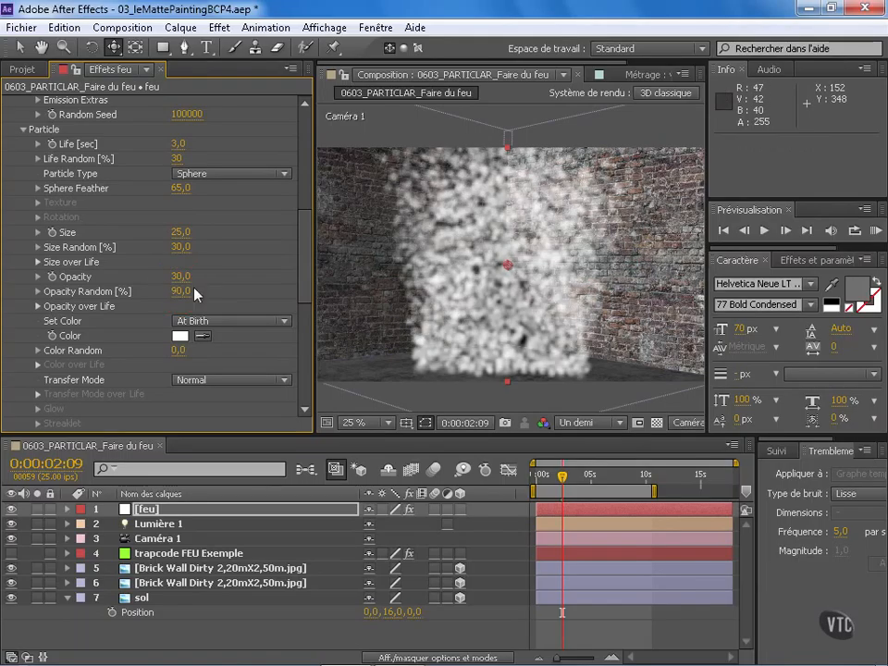
# - Draw a Size over Life curve that peaks shortly after birth and falls gradually to zero at death
pyautogui.moveTo(307, 283); pyautogui.dragTo(308, 298)
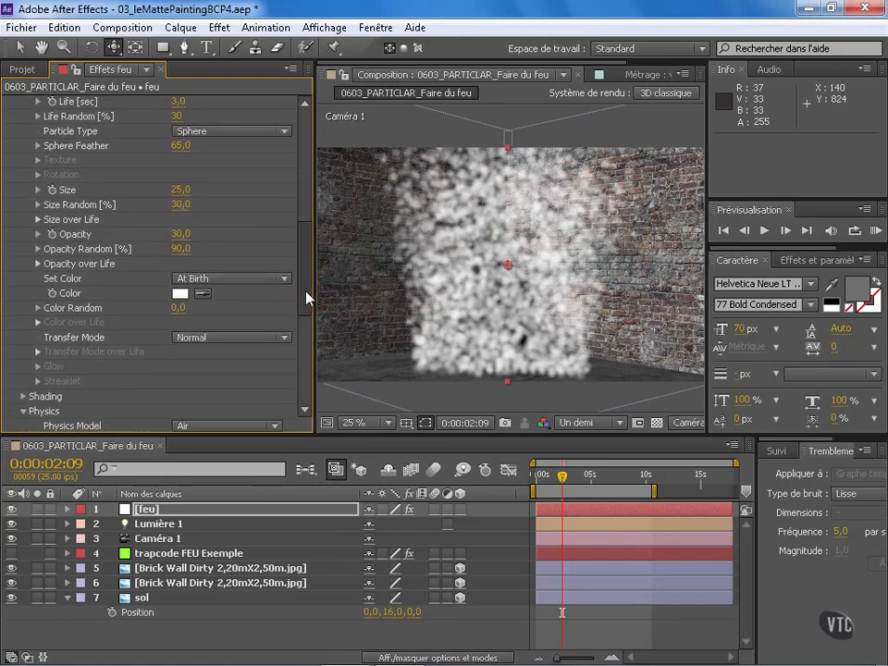
pyautogui.click(38, 265)
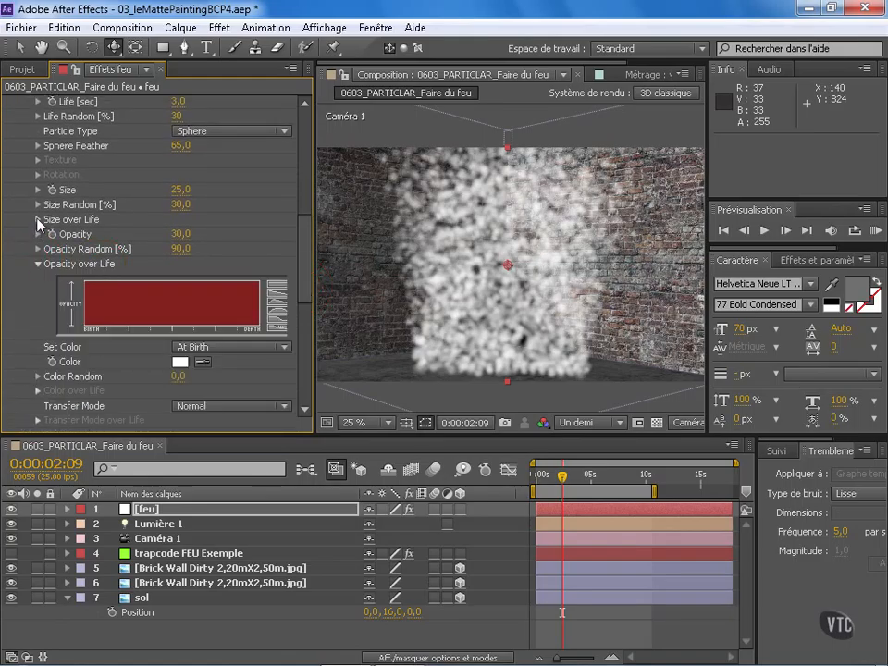
pyautogui.click(38, 220)
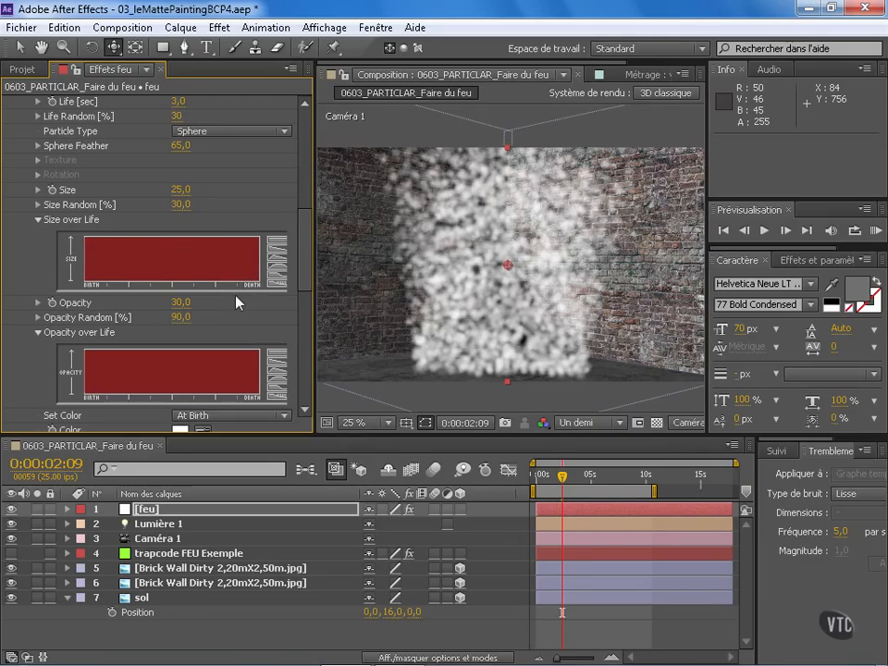
pyautogui.moveTo(86, 279)
pyautogui.mouseDown()
pyautogui.moveTo(106, 239)
pyautogui.moveTo(137, 233)
pyautogui.moveTo(261, 281)
pyautogui.mouseUp()
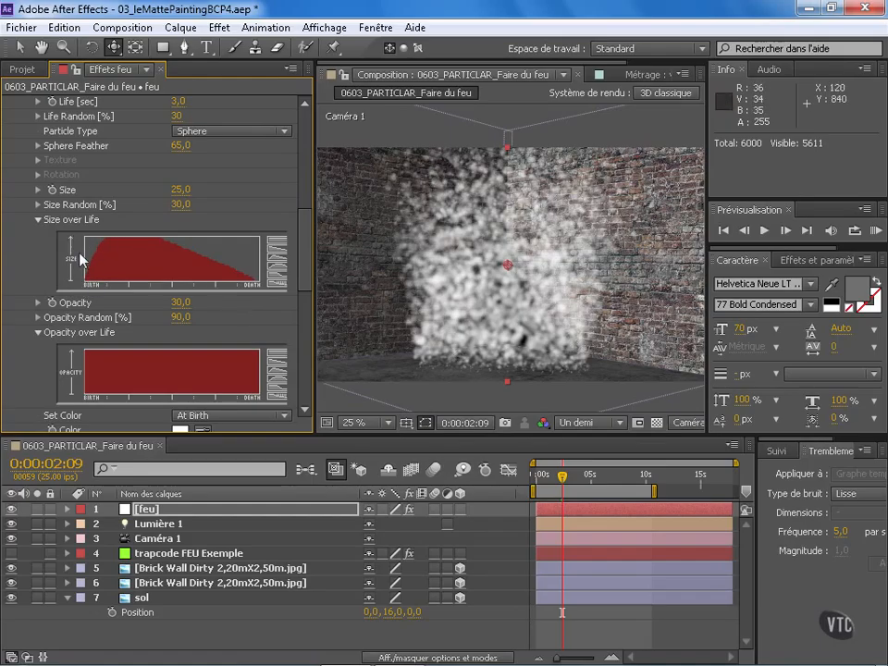
pyautogui.moveTo(80, 258)
pyautogui.mouseDown()
pyautogui.moveTo(108, 229)
pyautogui.moveTo(91, 242)
pyautogui.moveTo(125, 231)
pyautogui.moveTo(254, 281)
pyautogui.mouseUp()
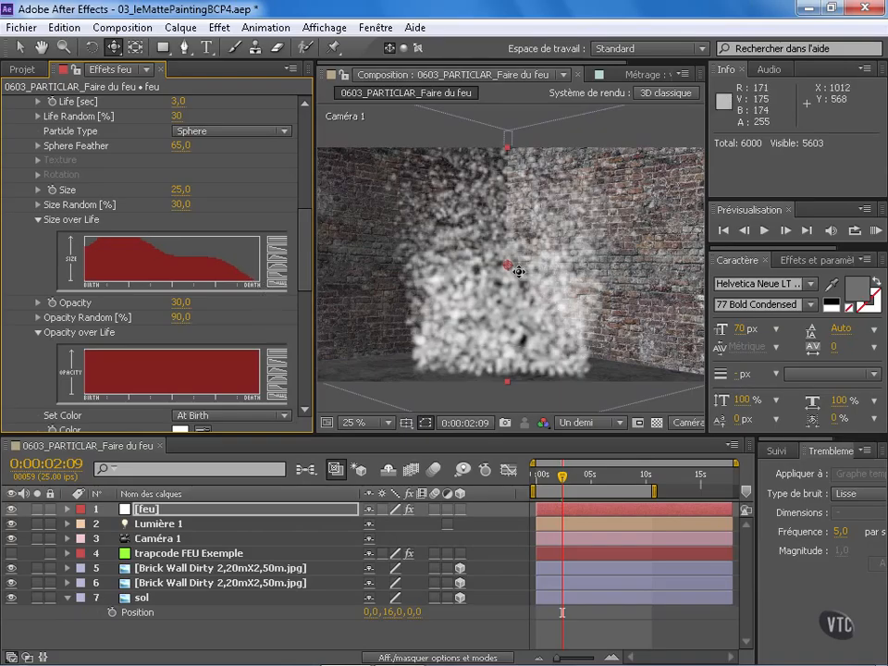
pyautogui.moveTo(519, 264); pyautogui.dragTo(547, 289)
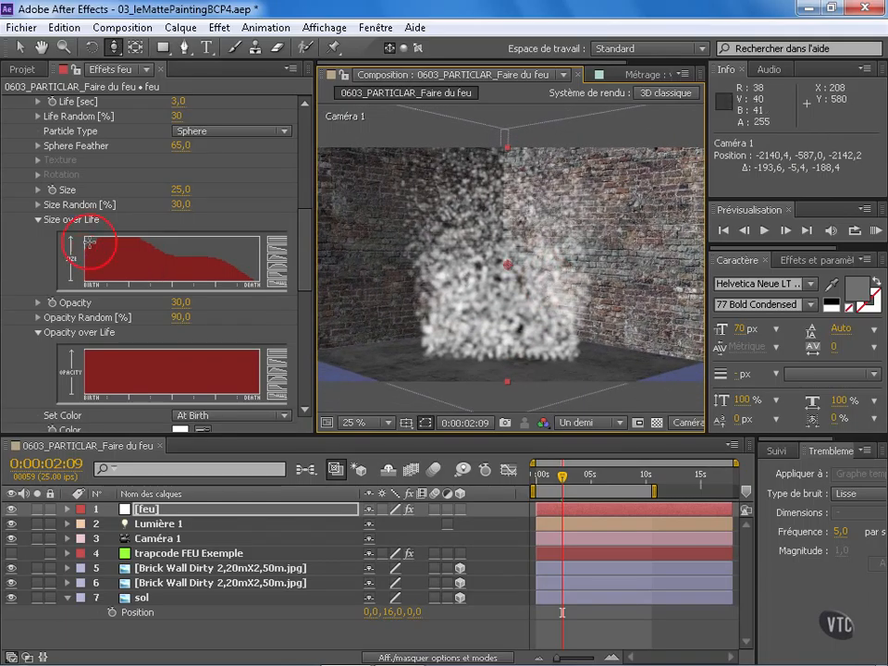
pyautogui.click(258, 278)
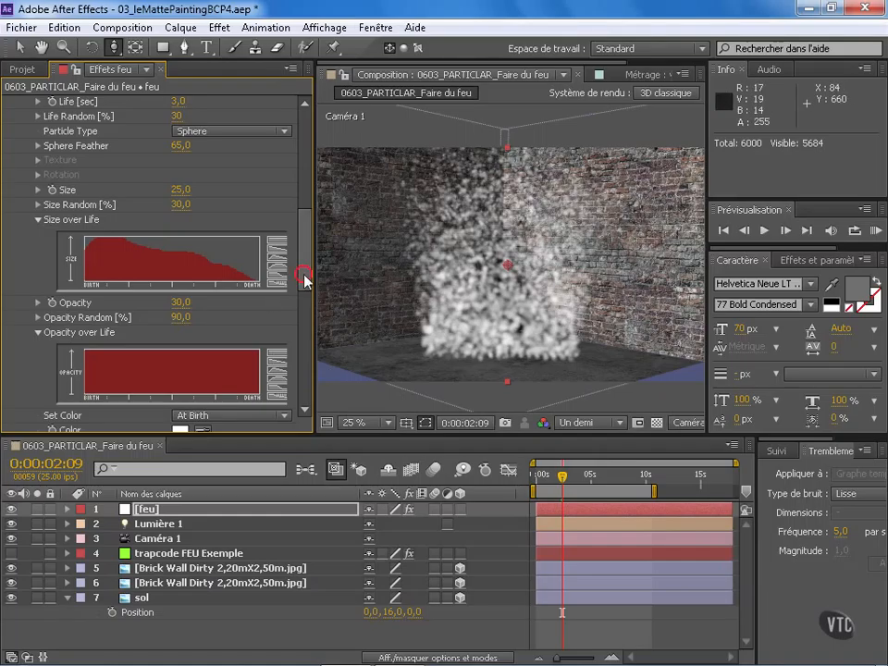
# - Draw an Opacity over Life curve that starts at full opacity and slopes down gradually before dropping off at death
pyautogui.moveTo(305, 279); pyautogui.dragTo(306, 304)
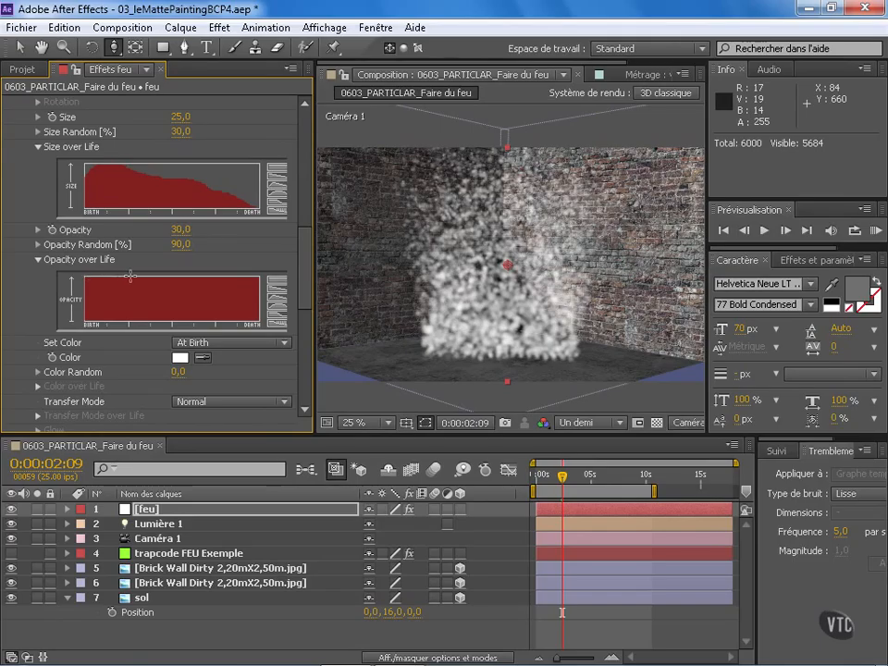
pyautogui.moveTo(182, 284)
pyautogui.mouseDown()
pyautogui.moveTo(251, 308)
pyautogui.moveTo(278, 348)
pyautogui.mouseUp()
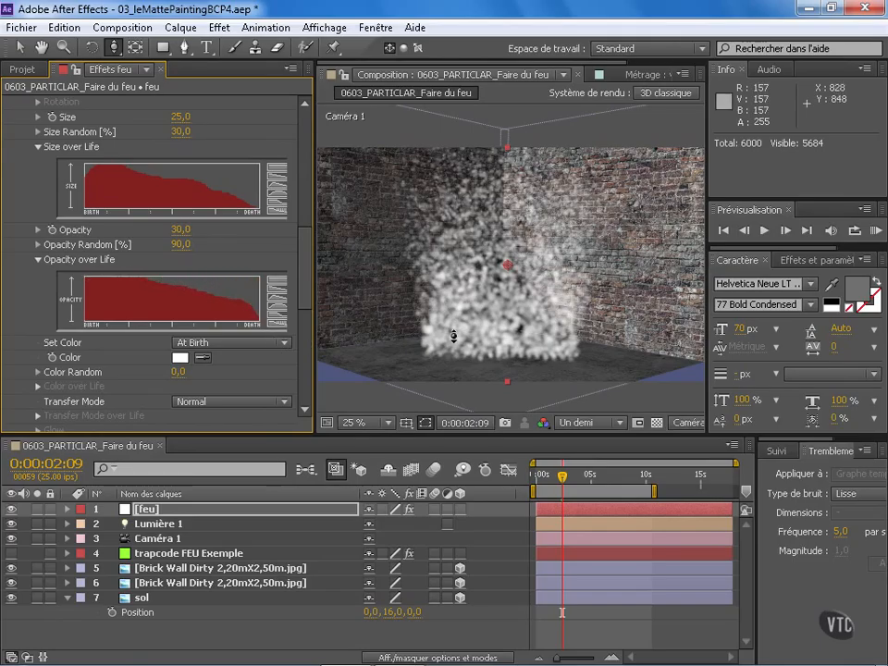
# - Try the particle Set Color option At Birth with a saturated red color
pyautogui.click(306, 280)
pyautogui.moveTo(306, 280)
pyautogui.mouseDown()
pyautogui.moveTo(304, 302)
pyautogui.moveTo(310, 291)
pyautogui.mouseUp()
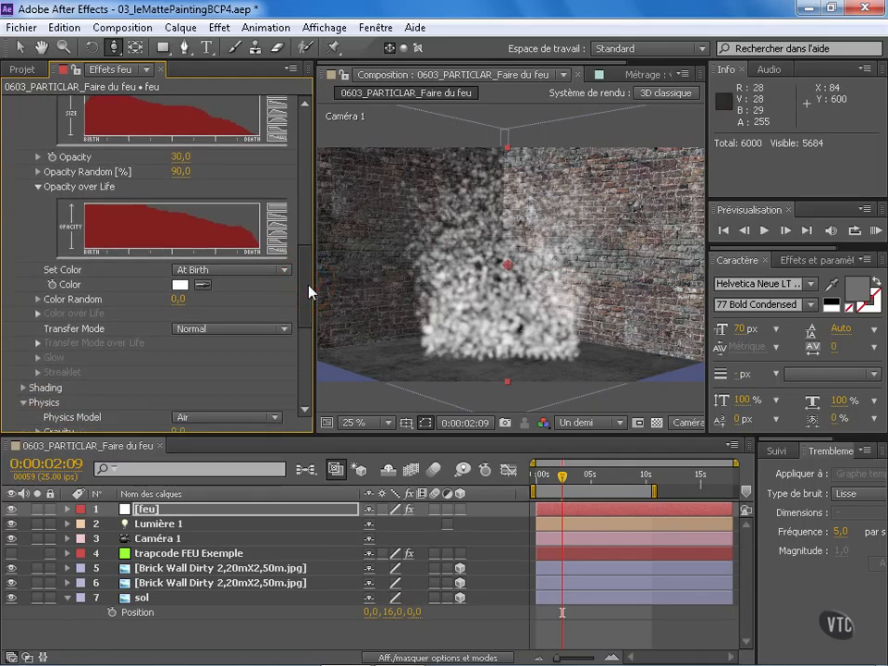
pyautogui.scroll(1, 15, 324)
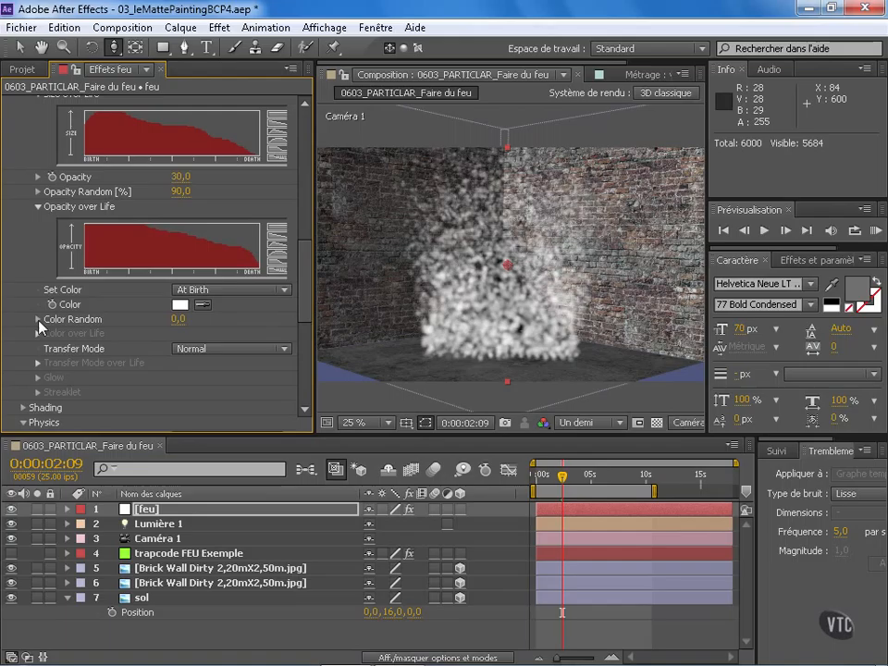
pyautogui.click(204, 290)
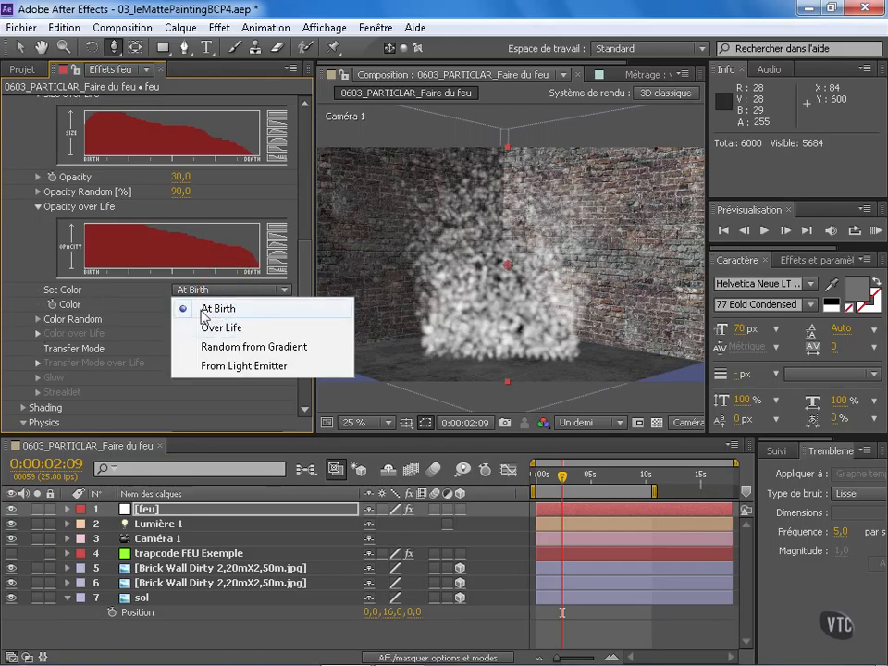
pyautogui.click(255, 309)
pyautogui.click(180, 304)
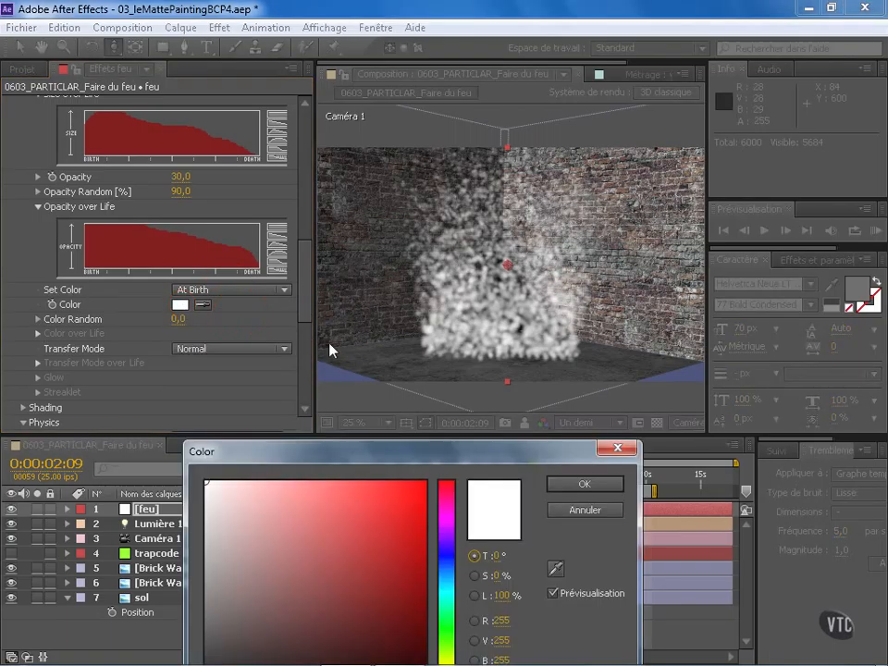
pyautogui.click(383, 522)
pyautogui.click(405, 510)
pyautogui.click(599, 484)
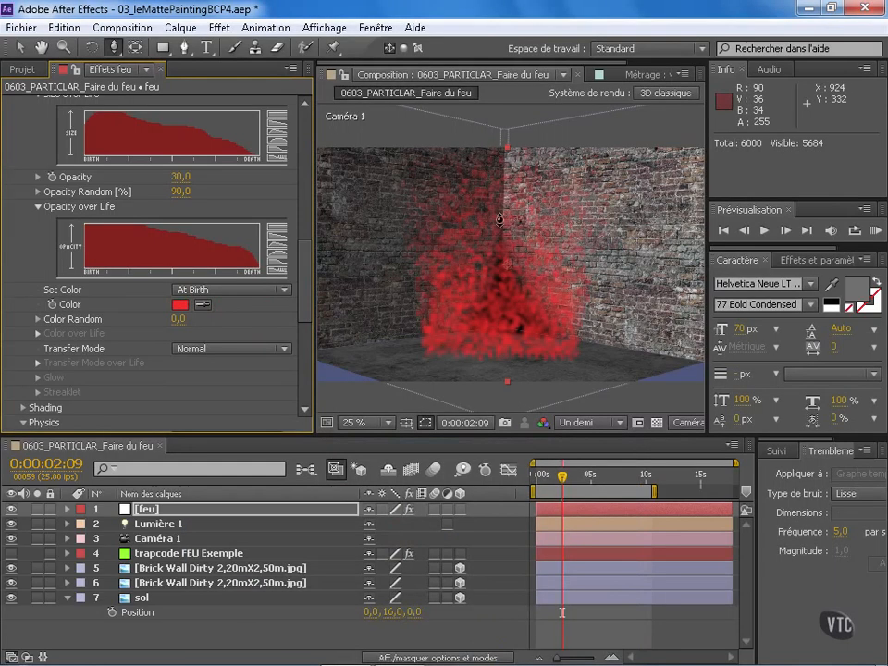
# - Try Random from Gradient for Set Color, switch it to Over Life and expand the Color over Life gradient
pyautogui.click(226, 290)
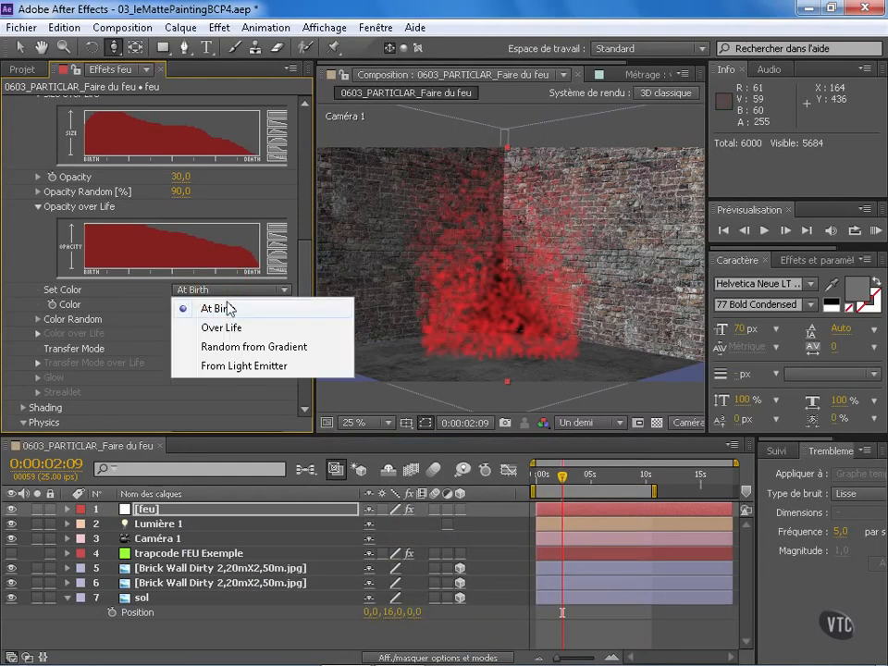
pyautogui.click(285, 351)
pyautogui.click(276, 291)
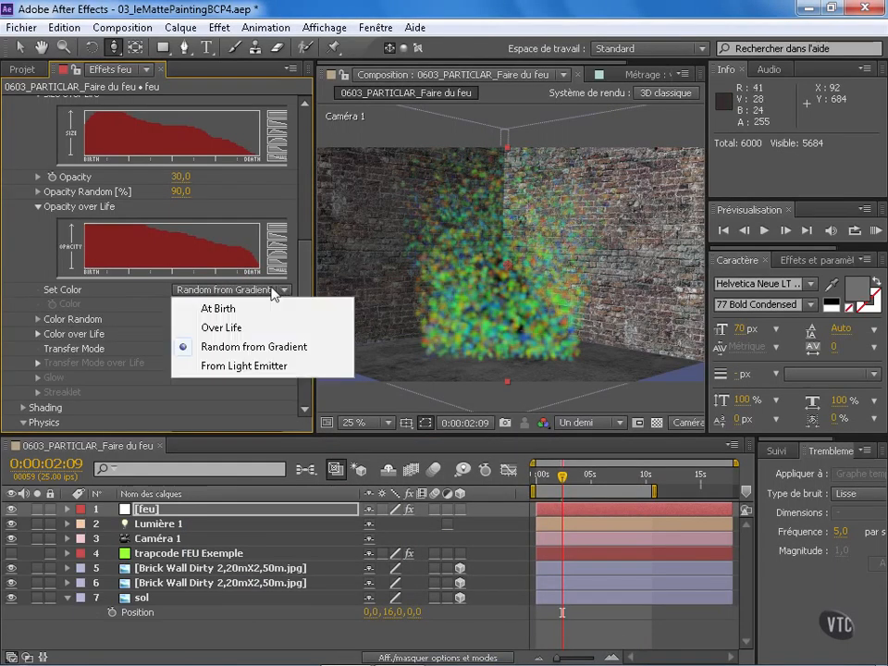
pyautogui.click(247, 330)
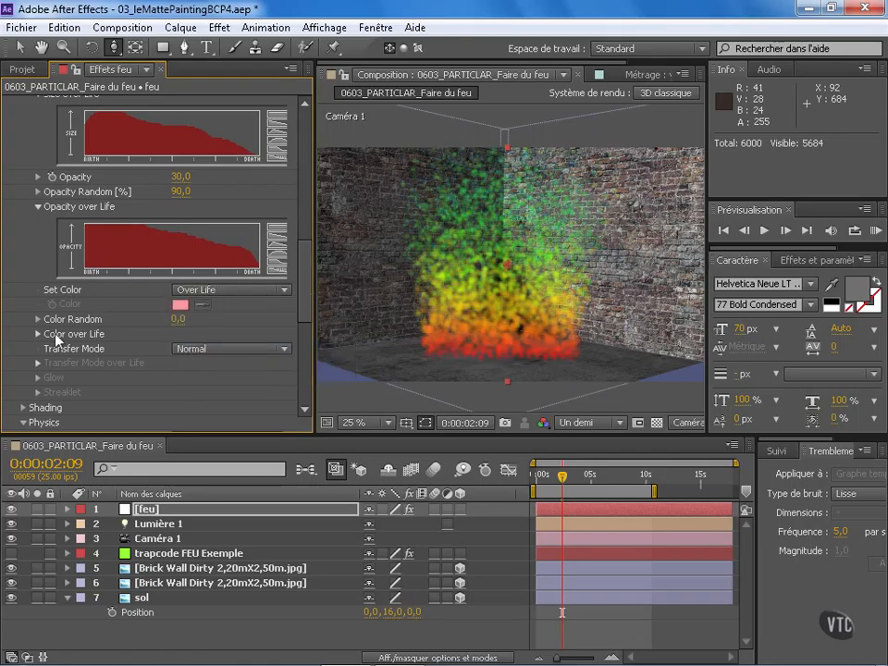
pyautogui.click(37, 334)
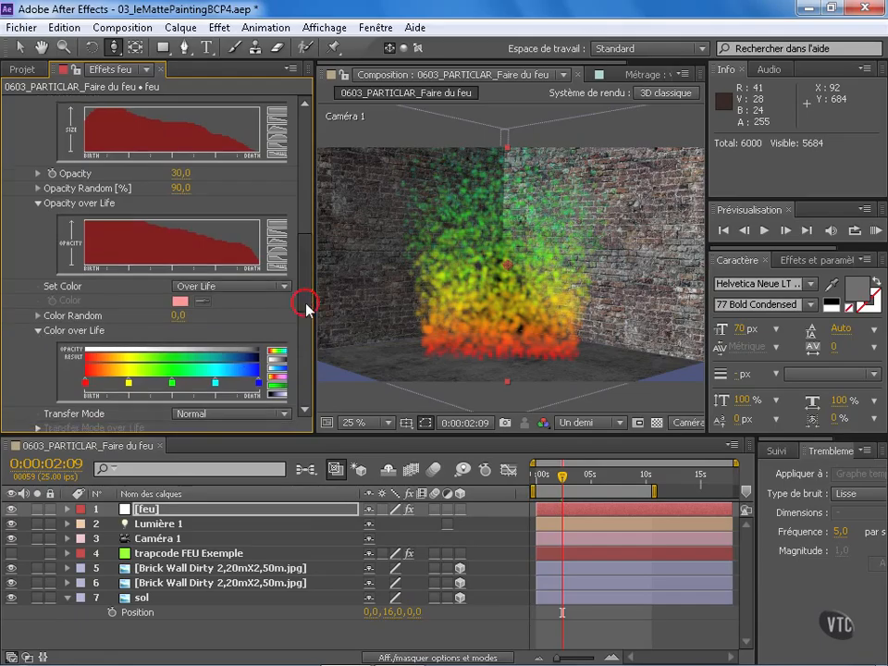
pyautogui.moveTo(301, 302); pyautogui.dragTo(231, 328)
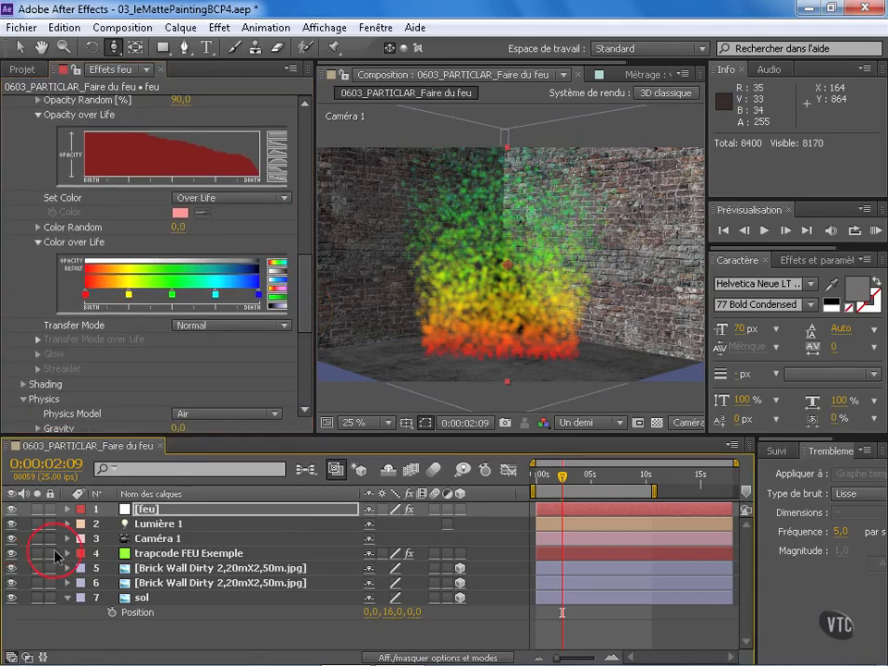
# - Open the effect settings of the trapcode FEU Exemple layer, hide the feu layer and copy the example's Color over Life gradient
pyautogui.click(199, 554)
pyautogui.moveTo(313, 155); pyautogui.dragTo(367, 273)
pyautogui.click(12, 509)
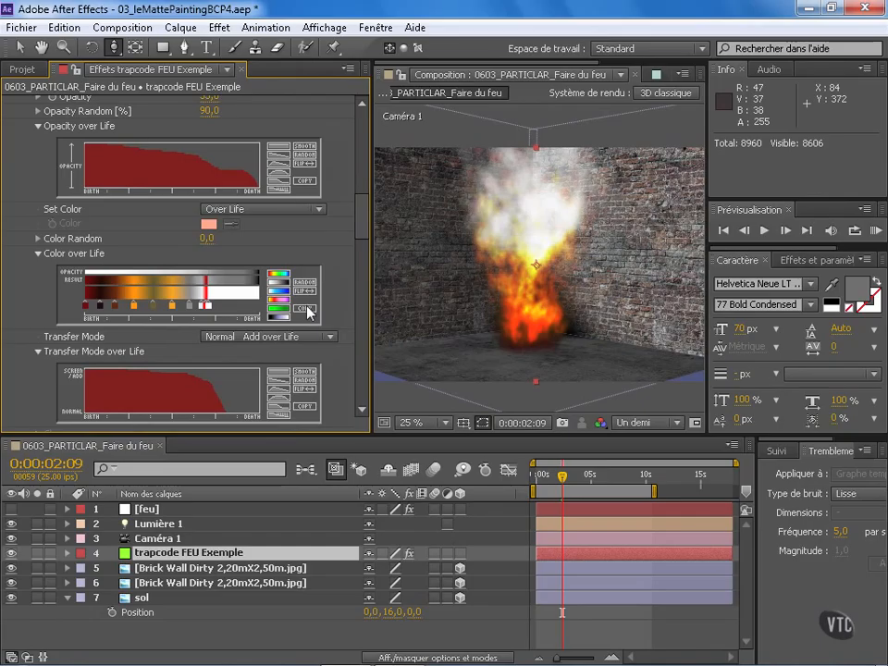
pyautogui.click(308, 311)
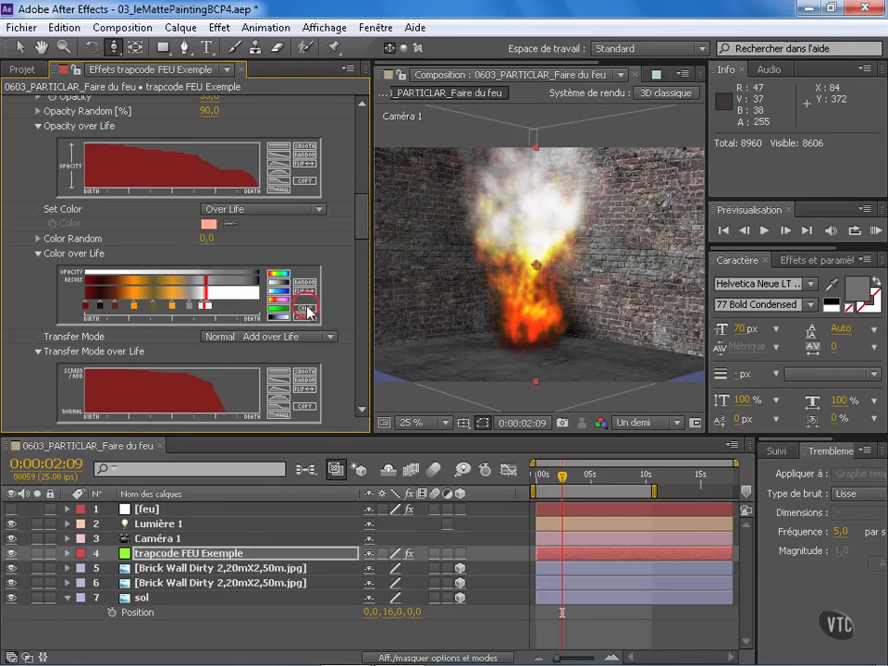
# - Hide the example layer, show feu again and paste the copied gradient into its Color over Life
pyautogui.click(12, 553)
pyautogui.click(12, 509)
pyautogui.click(143, 510)
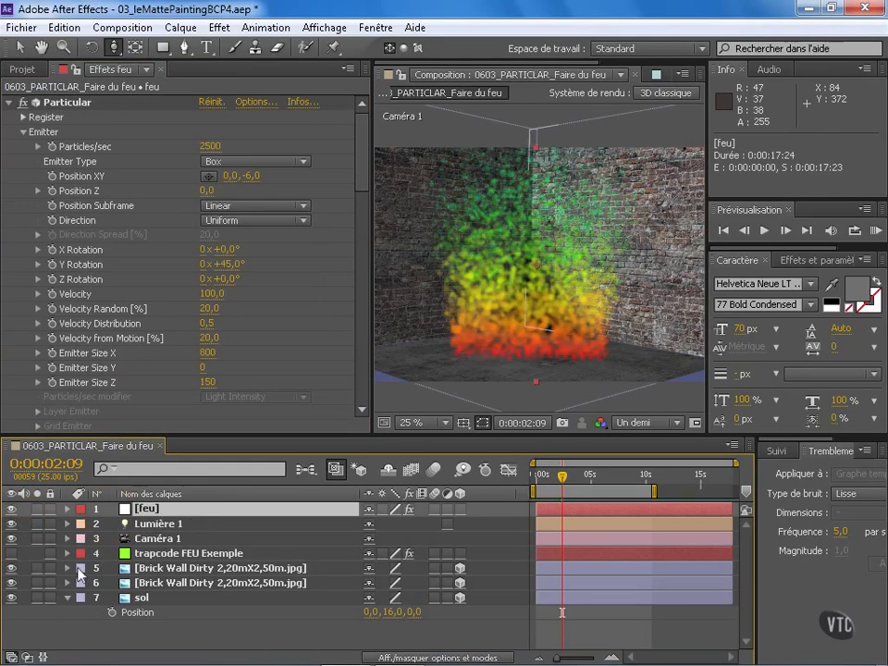
pyautogui.moveTo(363, 185); pyautogui.dragTo(350, 333)
pyautogui.click(303, 253)
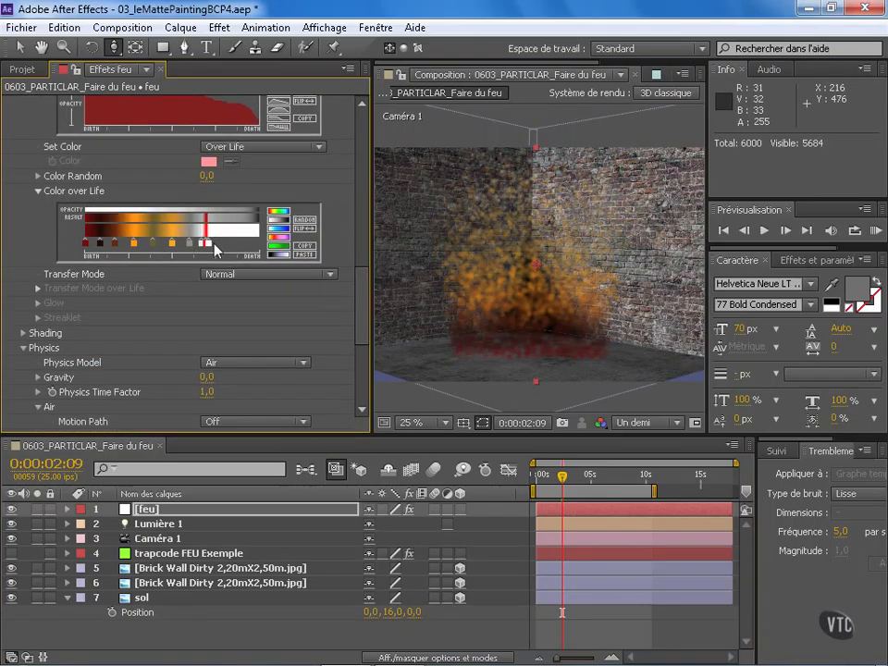
# - Remove the white and grey stops from the Color over Life gradient and move the last orange stop toward death
pyautogui.moveTo(210, 242)
pyautogui.mouseDown()
pyautogui.moveTo(261, 247)
pyautogui.moveTo(232, 245)
pyautogui.moveTo(236, 297)
pyautogui.moveTo(209, 246)
pyautogui.moveTo(241, 245)
pyautogui.moveTo(243, 270)
pyautogui.moveTo(206, 243)
pyautogui.moveTo(244, 245)
pyautogui.moveTo(197, 271)
pyautogui.moveTo(219, 243)
pyautogui.moveTo(224, 304)
pyautogui.mouseUp()
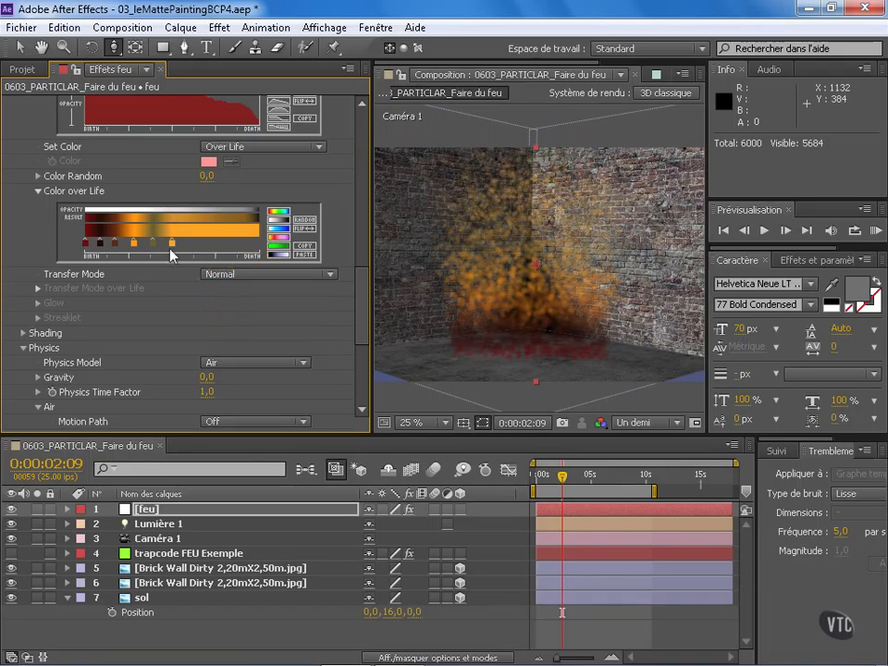
pyautogui.moveTo(173, 243); pyautogui.dragTo(243, 243)
pyautogui.moveTo(151, 245); pyautogui.dragTo(201, 244)
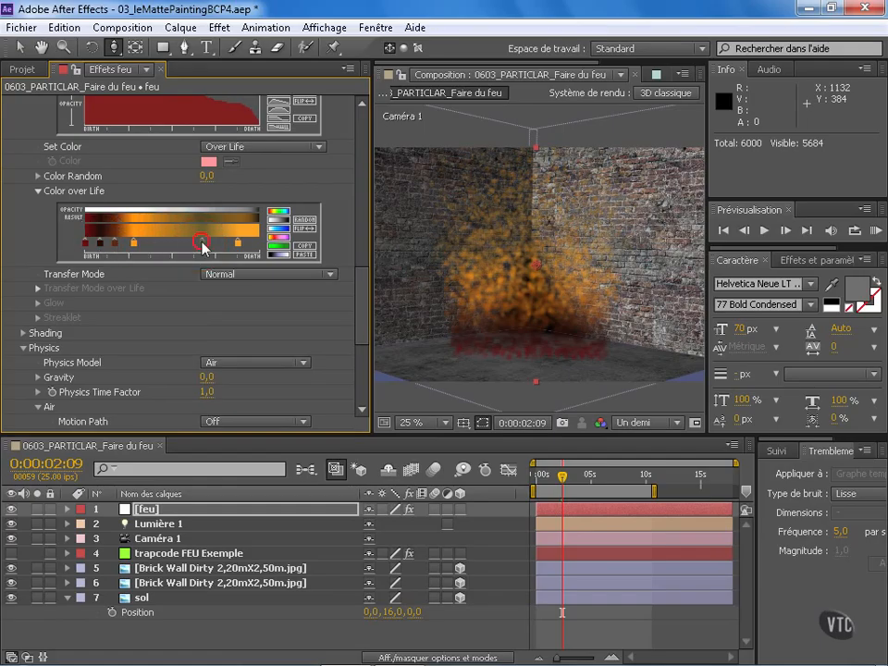
pyautogui.moveTo(202, 247); pyautogui.dragTo(159, 248)
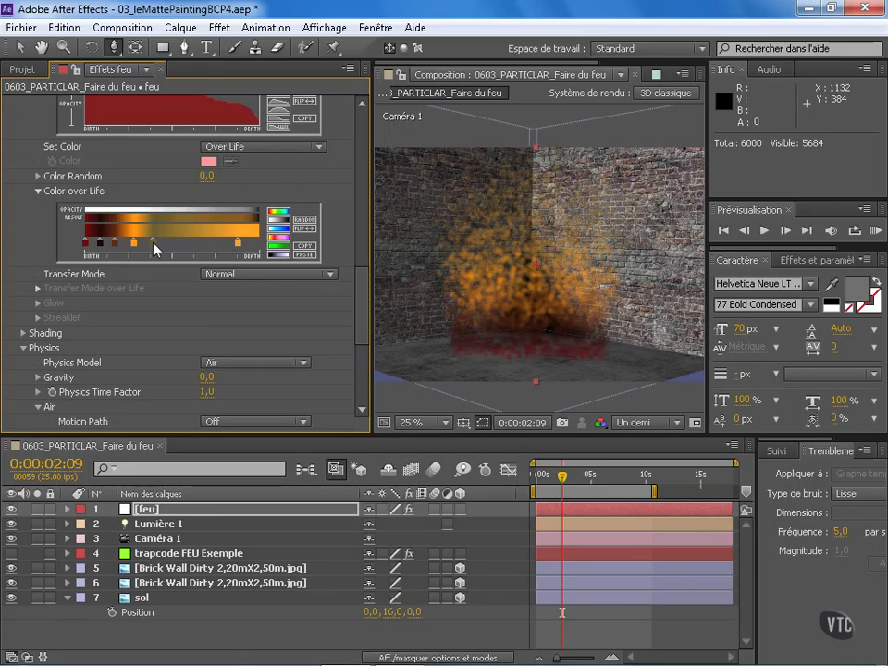
# - Add a stop near the middle of the Color over Life gradient and color it pure red
pyautogui.click(182, 244)
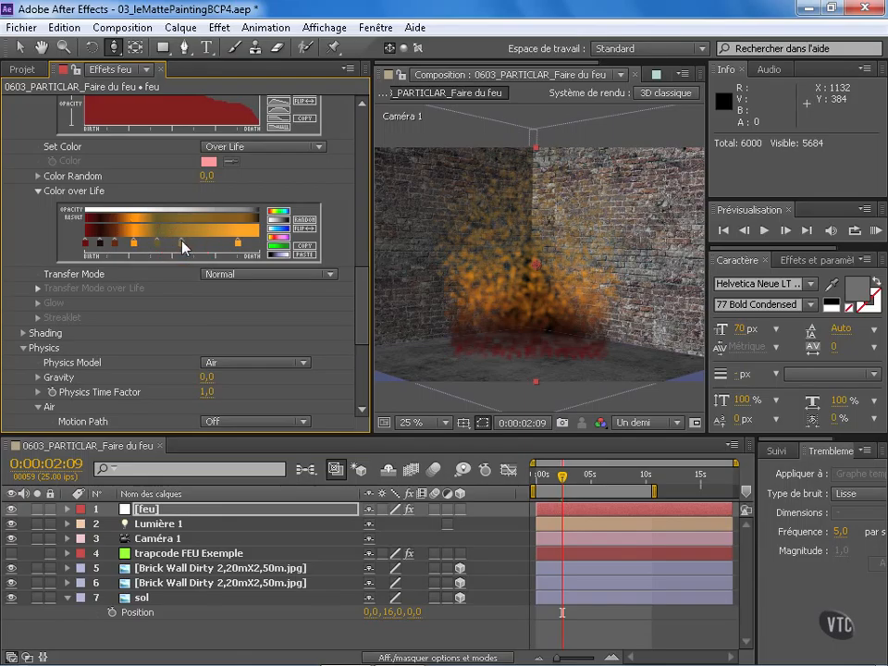
pyautogui.click(182, 245)
pyautogui.click(445, 480)
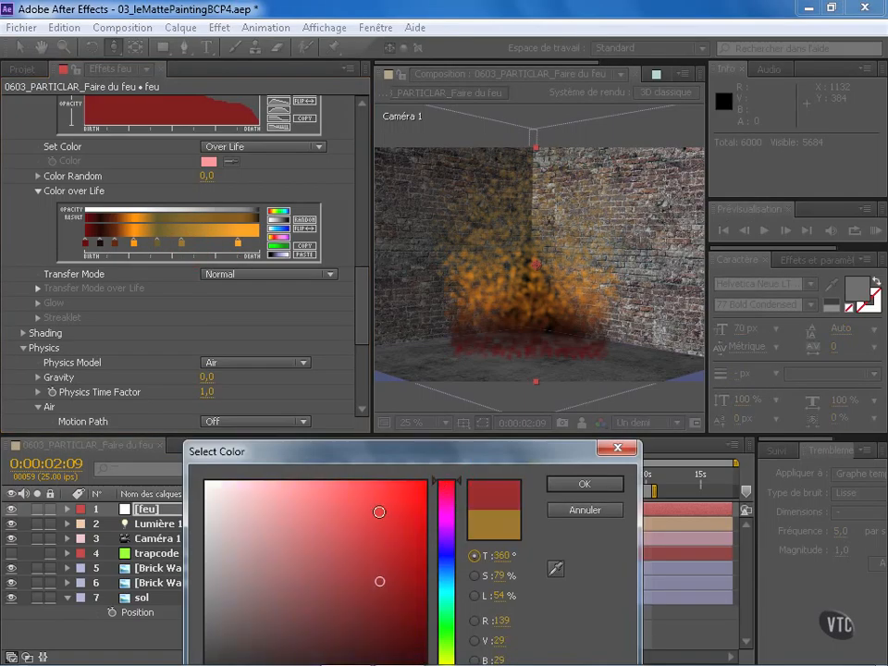
pyautogui.moveTo(380, 513); pyautogui.dragTo(435, 479)
pyautogui.click(568, 480)
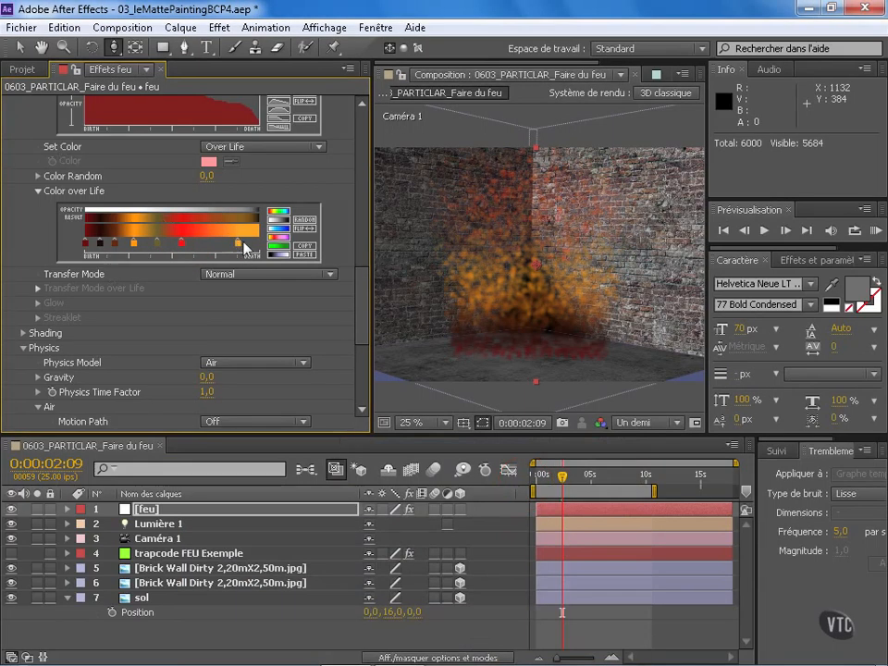
# - Move the last orange gradient stop closer to death and recolor it yellow F0FF00
pyautogui.moveTo(245, 248)
pyautogui.mouseDown()
pyautogui.moveTo(222, 246)
pyautogui.moveTo(253, 249)
pyautogui.mouseUp()
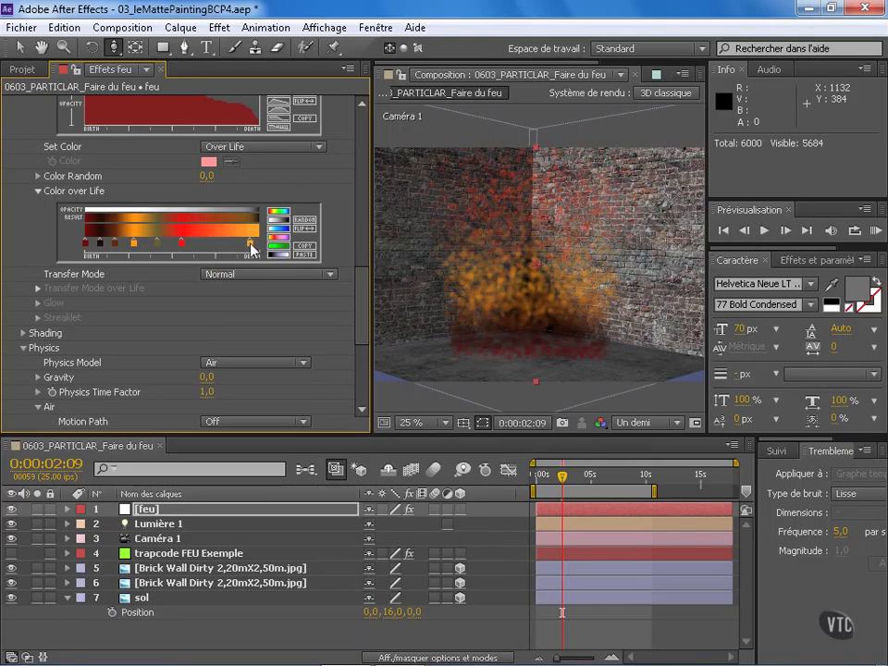
pyautogui.doubleClick(248, 244)
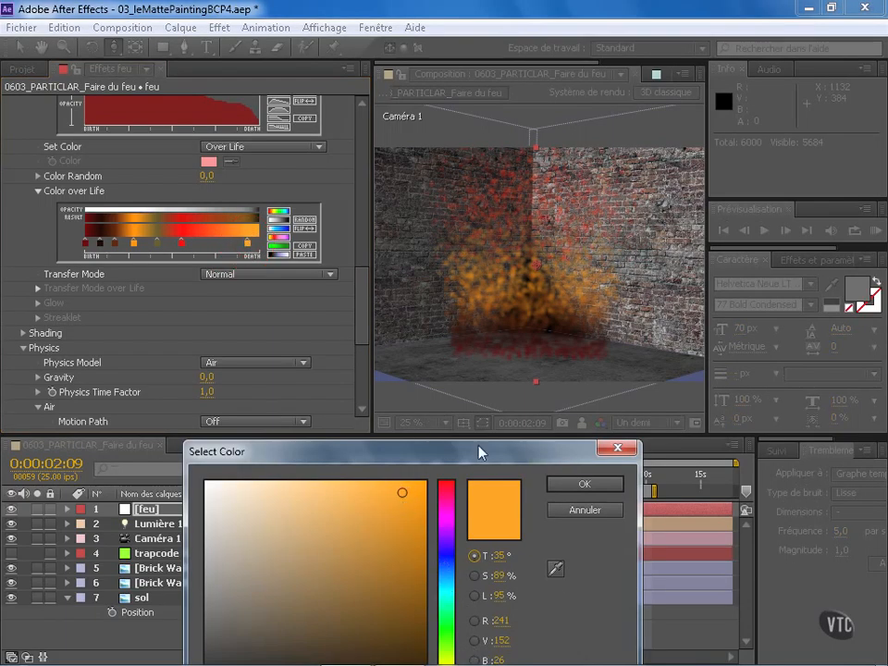
pyautogui.moveTo(480, 452); pyautogui.dragTo(467, 244)
pyautogui.click(439, 456)
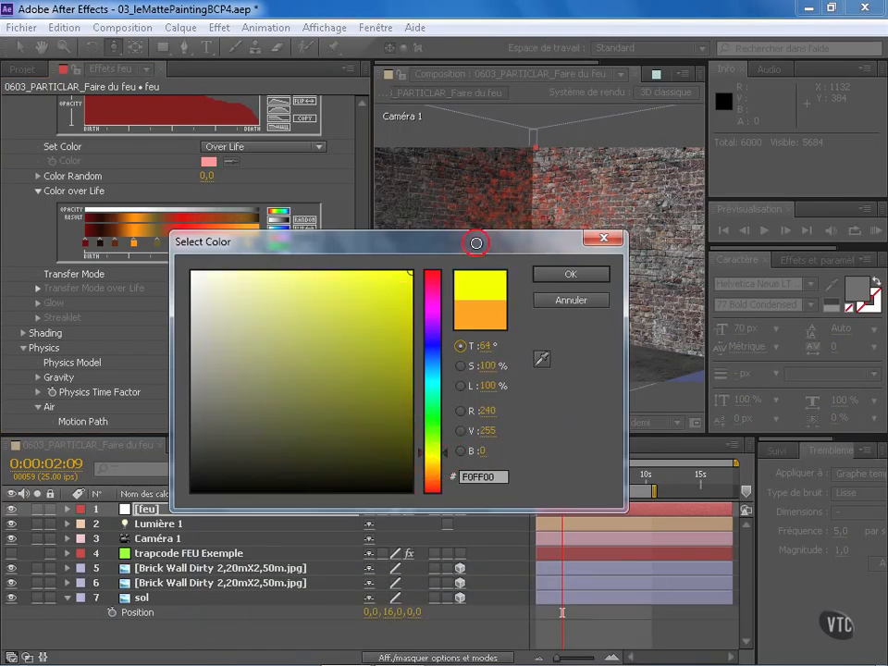
pyautogui.press('Return')
# - Shift the dark, orange and red gradient stops toward birth and space yellow stops after them, ending in pale yellow at death
pyautogui.moveTo(182, 248)
pyautogui.mouseDown()
pyautogui.moveTo(258, 246)
pyautogui.moveTo(185, 254)
pyautogui.moveTo(150, 246)
pyautogui.mouseUp()
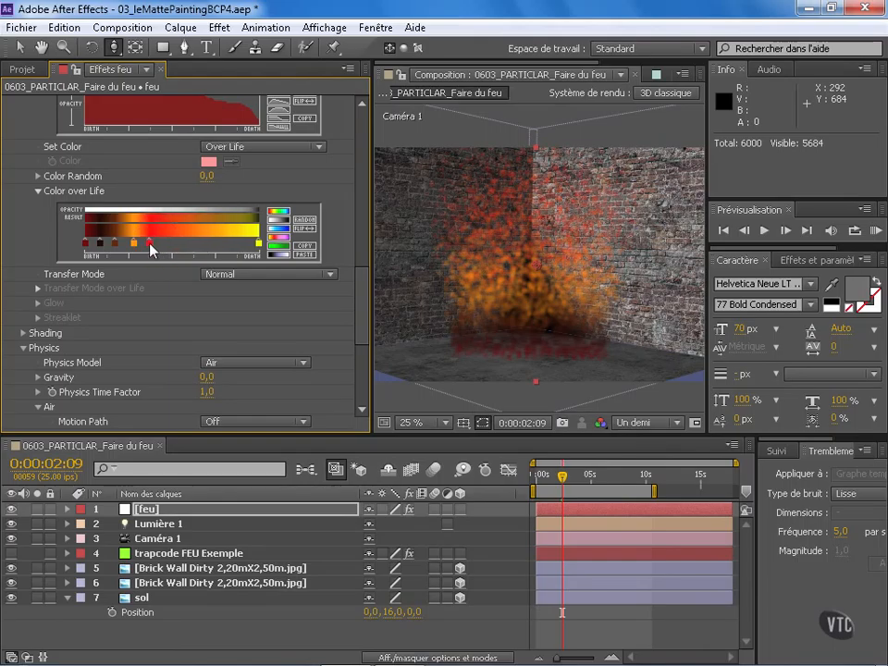
pyautogui.moveTo(250, 248); pyautogui.dragTo(172, 248)
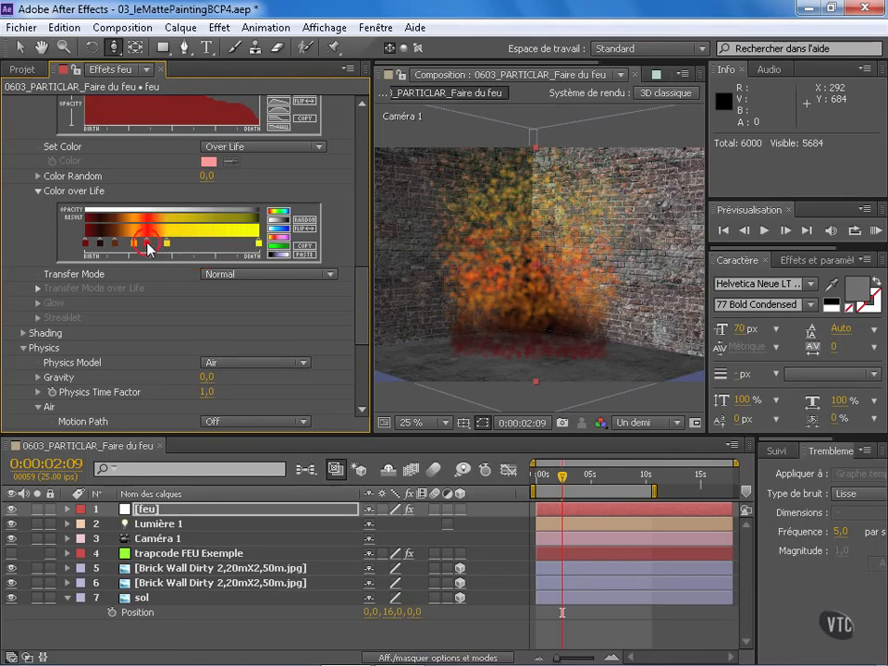
pyautogui.click(134, 245)
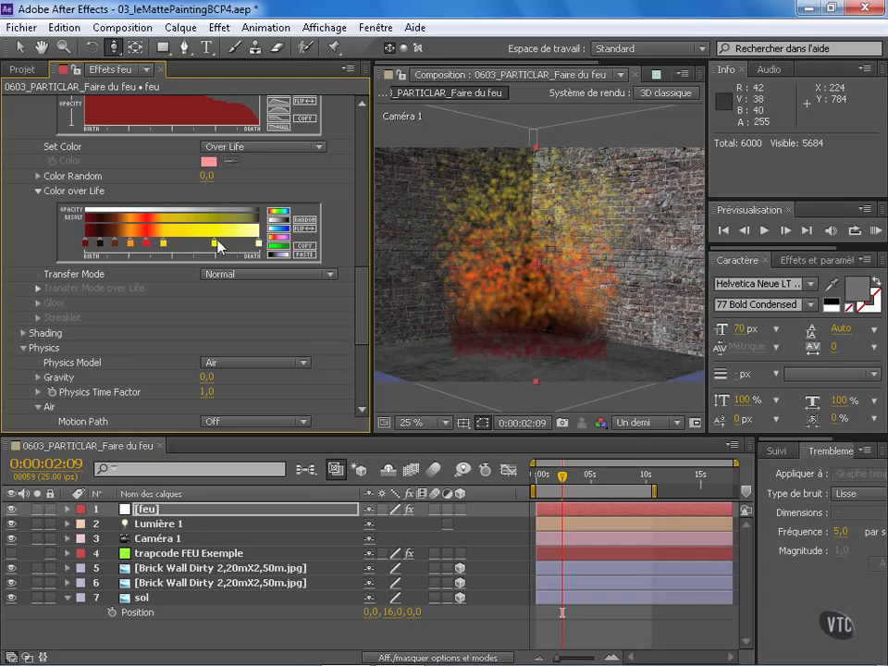
pyautogui.moveTo(219, 246); pyautogui.dragTo(200, 244)
pyautogui.click(103, 243)
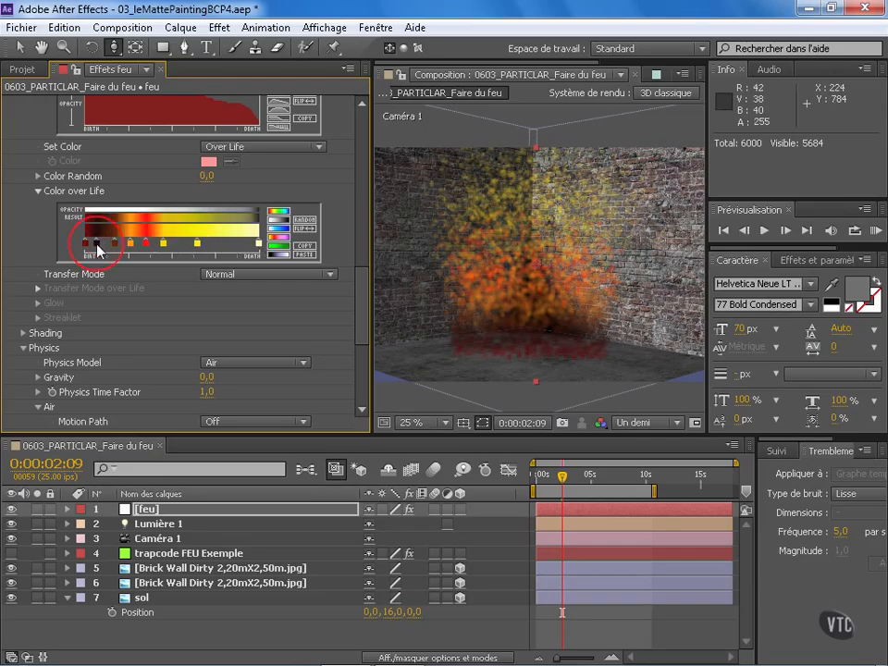
pyautogui.moveTo(132, 246)
pyautogui.mouseDown()
pyautogui.moveTo(123, 246)
pyautogui.moveTo(135, 246)
pyautogui.mouseUp()
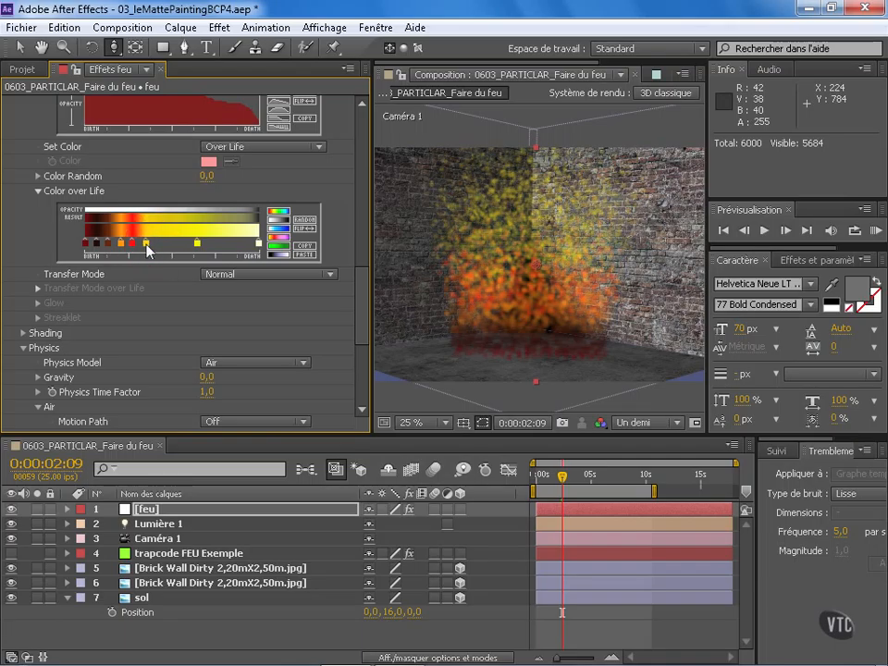
# - Add a gradient stop after the first yellow one, color it orange and move it close to that yellow stop
pyautogui.click(165, 243)
pyautogui.doubleClick(166, 245)
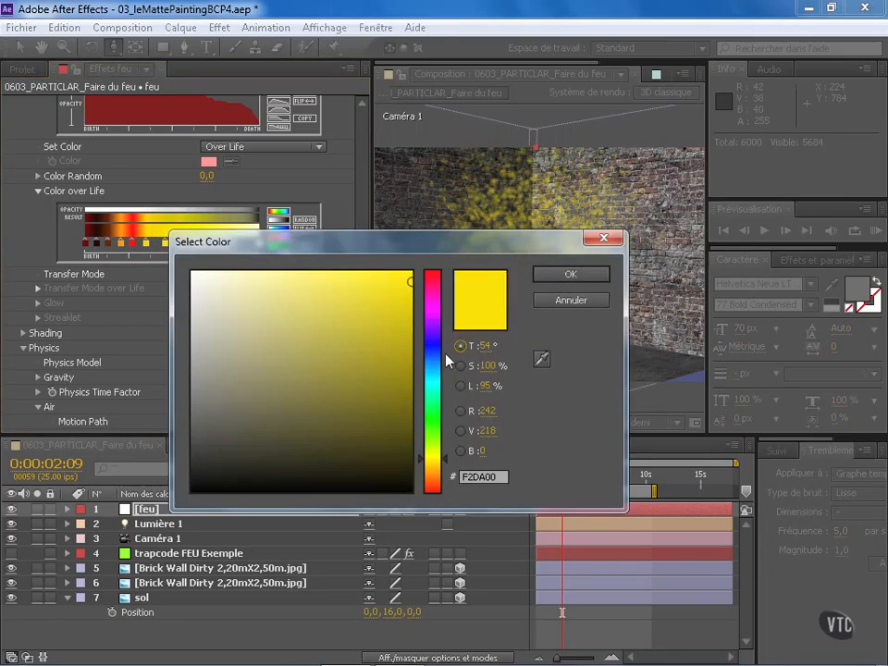
pyautogui.moveTo(435, 356); pyautogui.dragTo(433, 477)
pyautogui.click(570, 273)
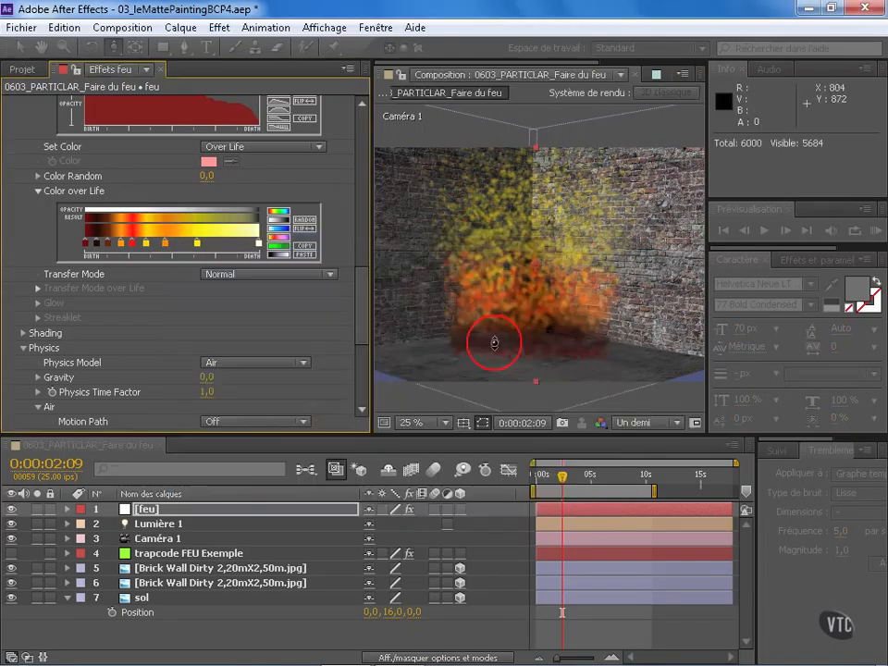
pyautogui.moveTo(165, 243); pyautogui.dragTo(154, 243)
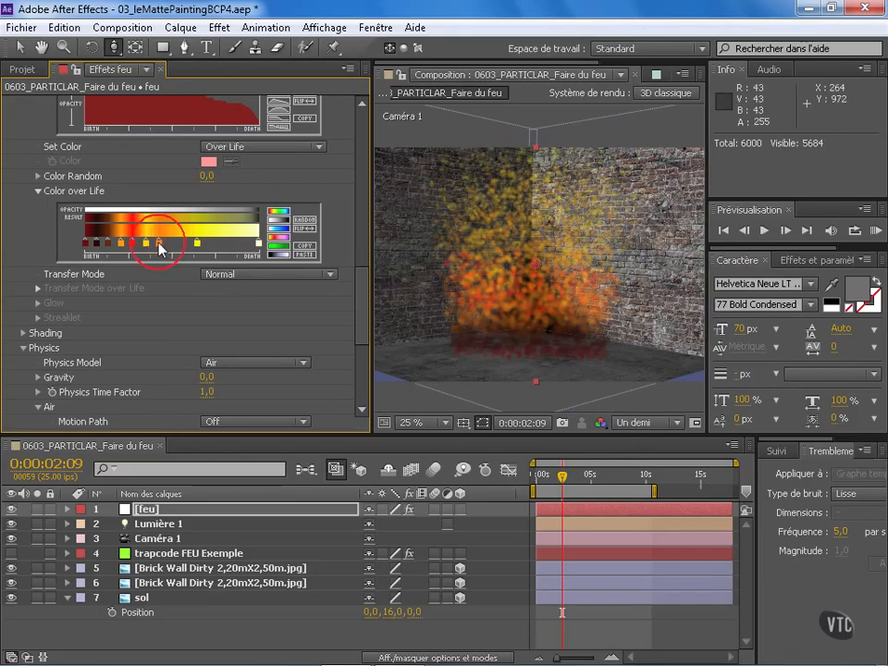
# - Move the bright yellow stop to just past mid-gradient and add a pale yellow stop between it and death
pyautogui.click(175, 244)
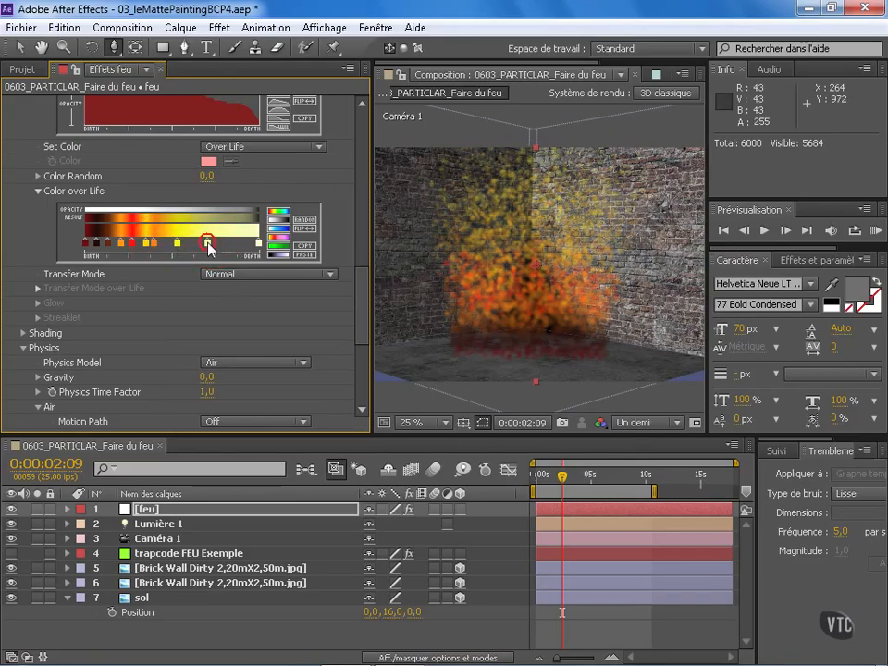
pyautogui.doubleClick(178, 243)
pyautogui.click(571, 274)
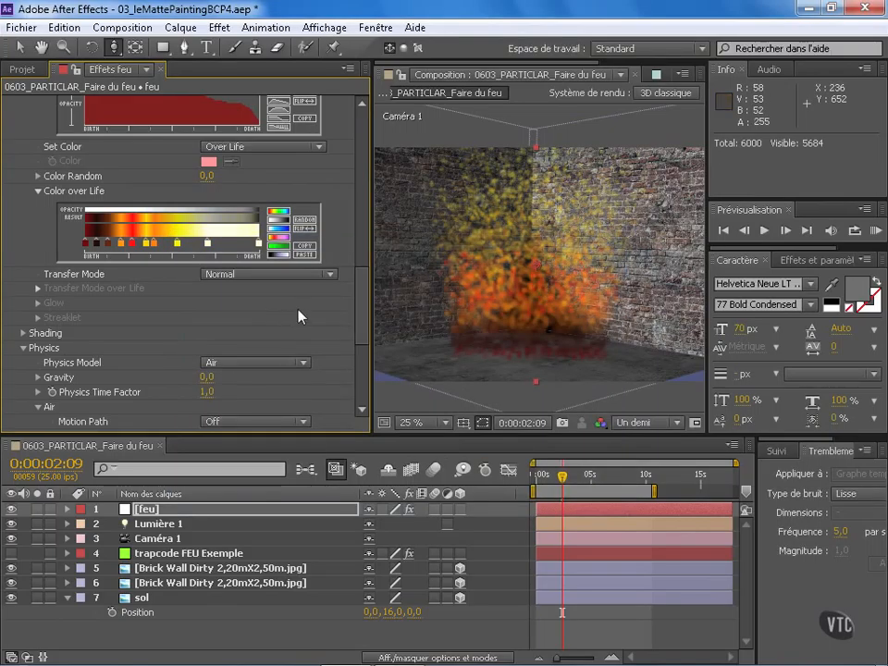
# - Nudge the dark gradient stop beside the birth stop in Color over Life
pyautogui.press('c')
pyautogui.moveTo(548, 288); pyautogui.dragTo(549, 290)
pyautogui.moveTo(541, 288); pyautogui.dragTo(441, 292)
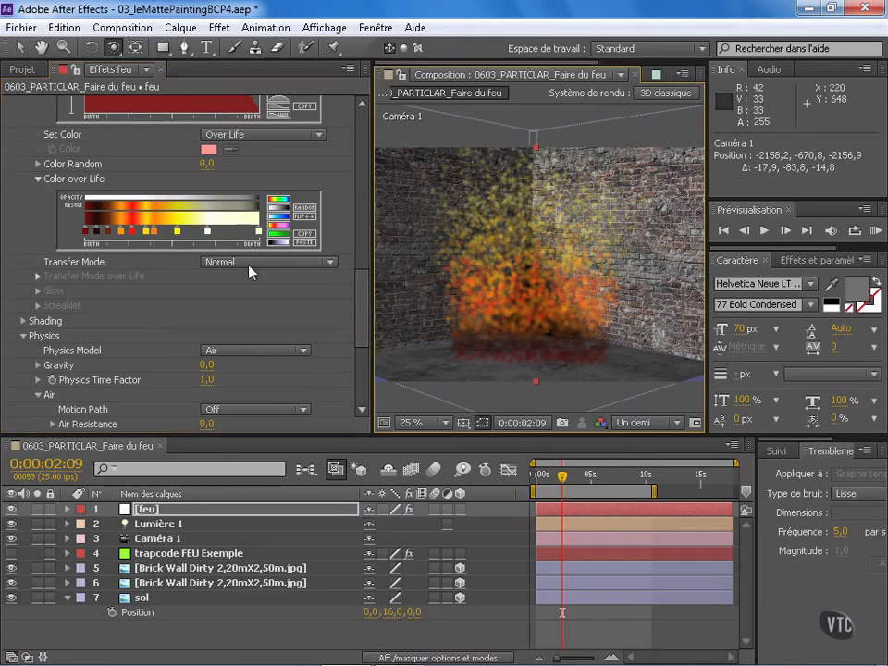
pyautogui.moveTo(94, 232); pyautogui.dragTo(100, 232)
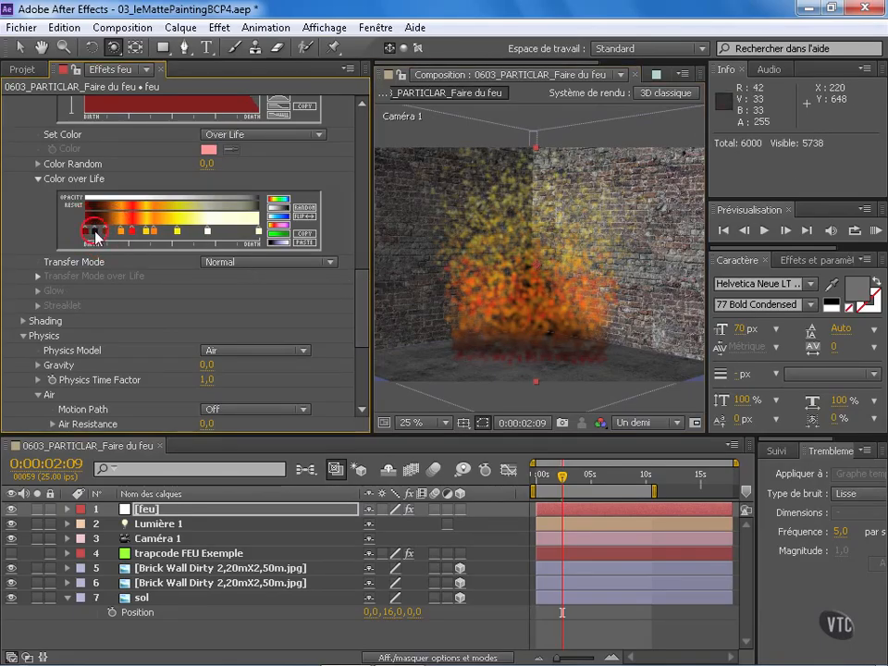
# - Set the particle Size to 35
pyautogui.scroll(5, 363, 276)
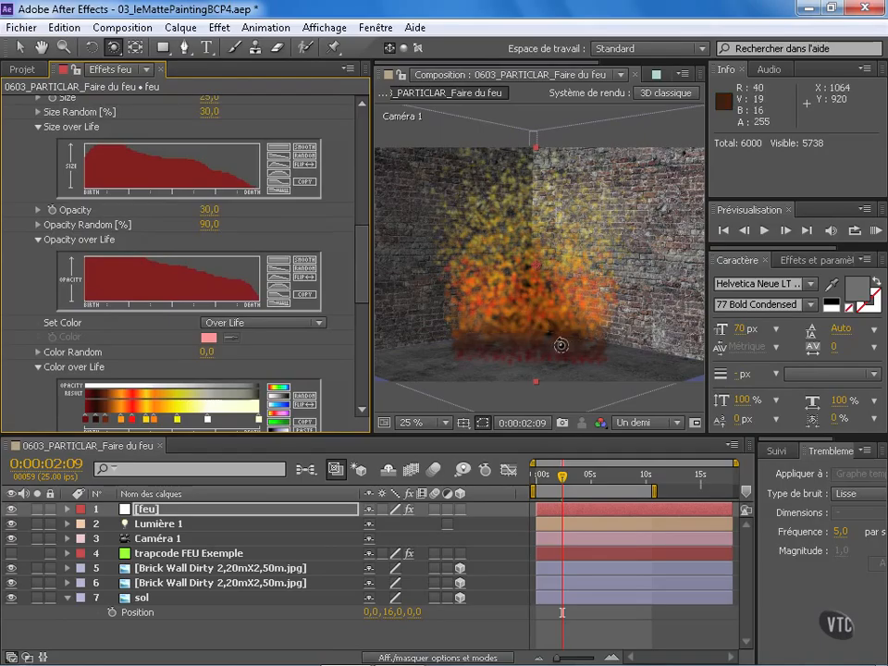
pyautogui.scroll(3, 363, 264)
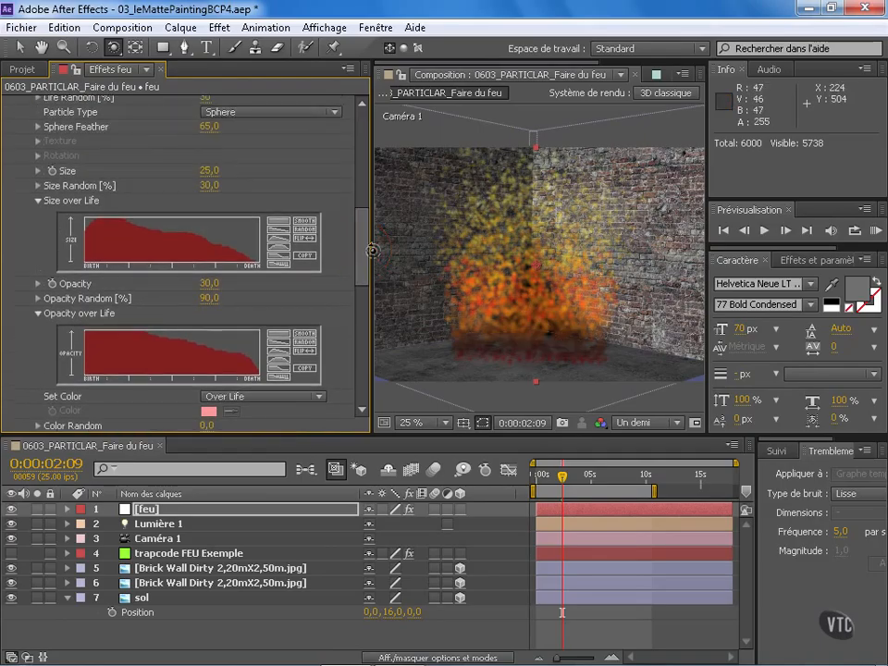
pyautogui.click(208, 171)
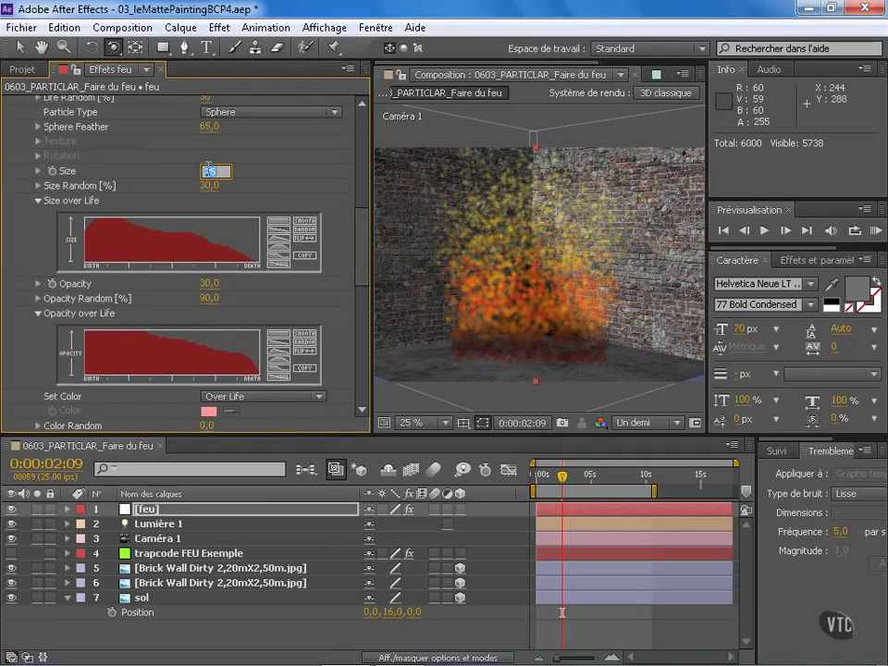
pyautogui.write('30')
pyautogui.press('Return')
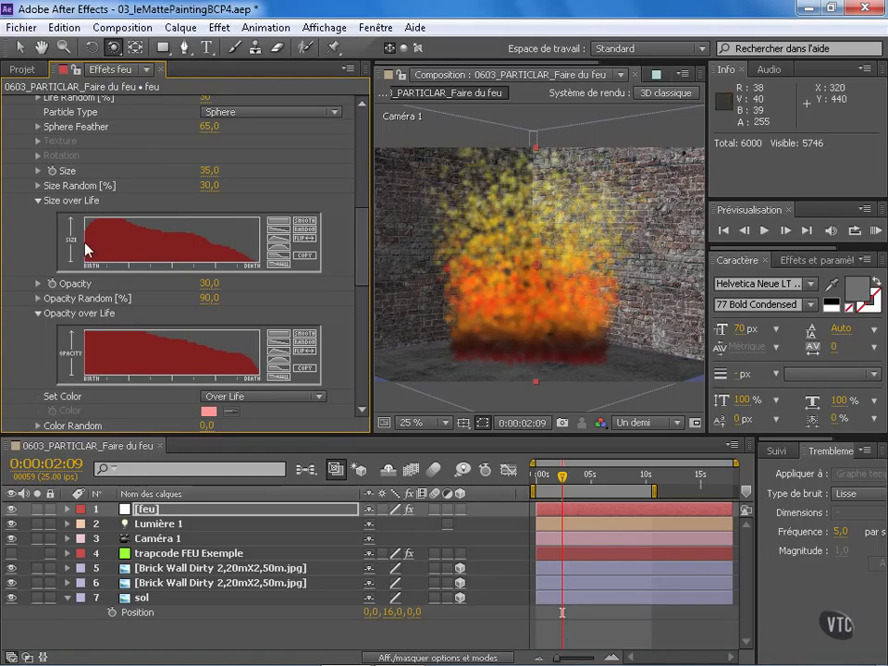
# - Redraw Size over Life as a full plateau past mid-life falling toward death, and taper Opacity over Life gradually from near birth
pyautogui.moveTo(86, 220); pyautogui.dragTo(135, 225)
pyautogui.moveTo(186, 344); pyautogui.dragTo(240, 362)
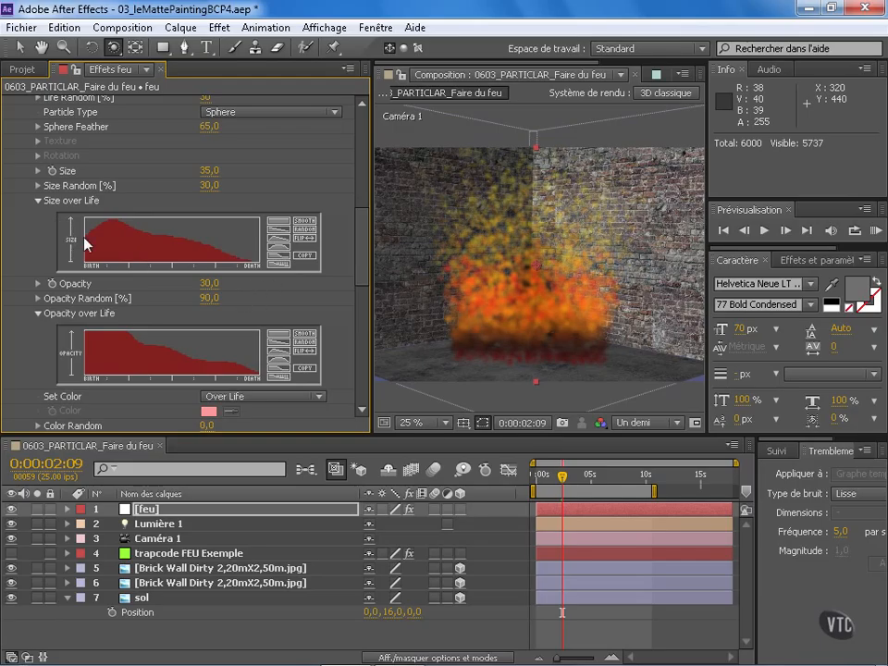
pyautogui.moveTo(84, 242)
pyautogui.mouseDown()
pyautogui.moveTo(107, 221)
pyautogui.moveTo(155, 217)
pyautogui.moveTo(217, 242)
pyautogui.mouseUp()
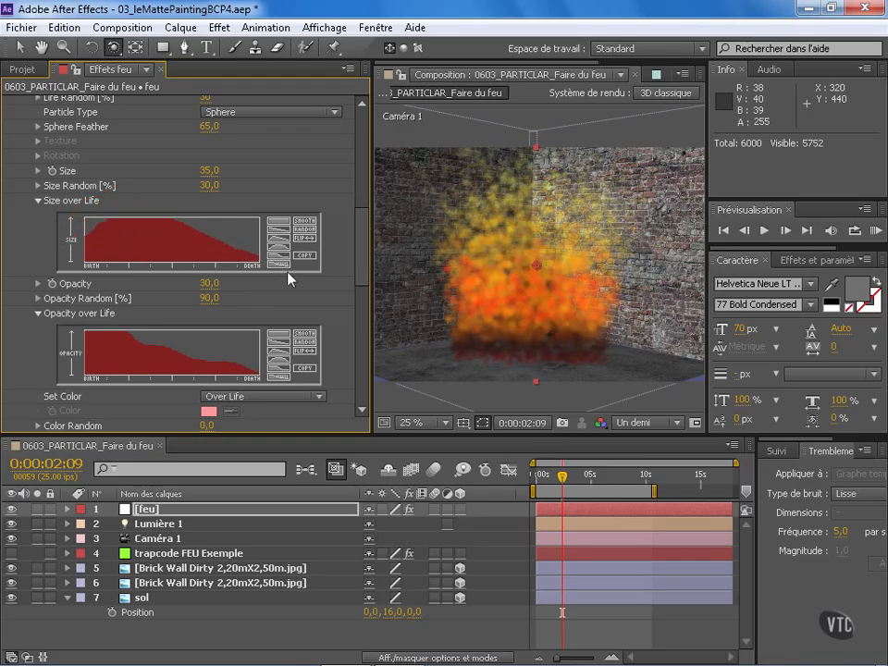
pyautogui.scroll(-3, 162, 324)
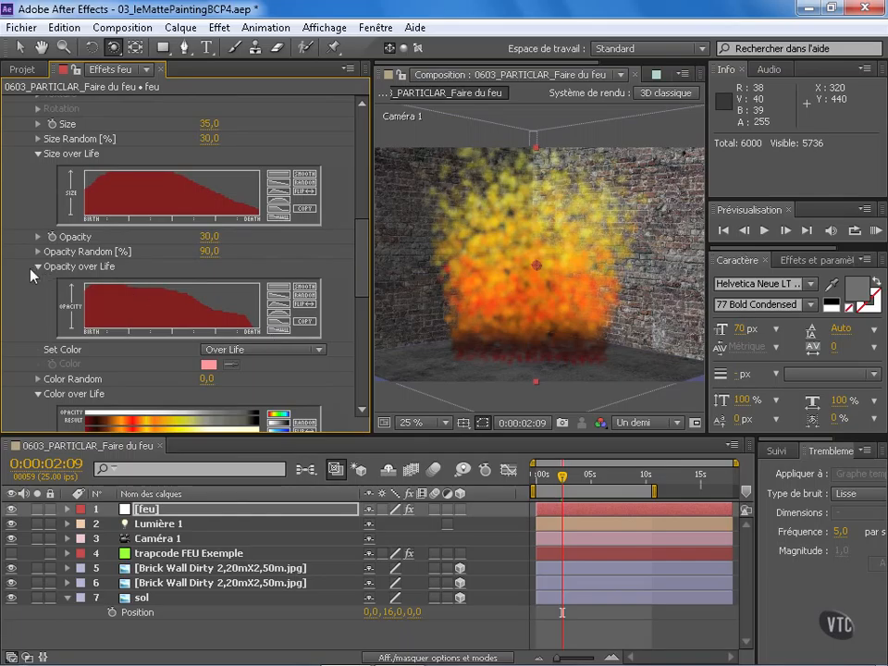
pyautogui.moveTo(120, 285); pyautogui.dragTo(185, 306)
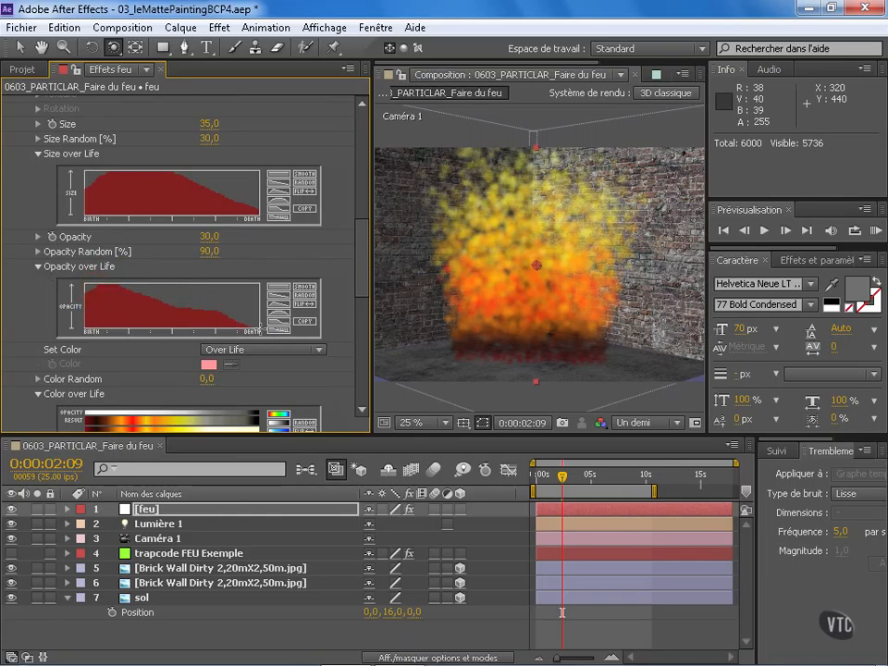
# - Shift the Color over Life stops toward birth and remove the yellow stop beside the second orange one
pyautogui.scroll(-5, 79, 298)
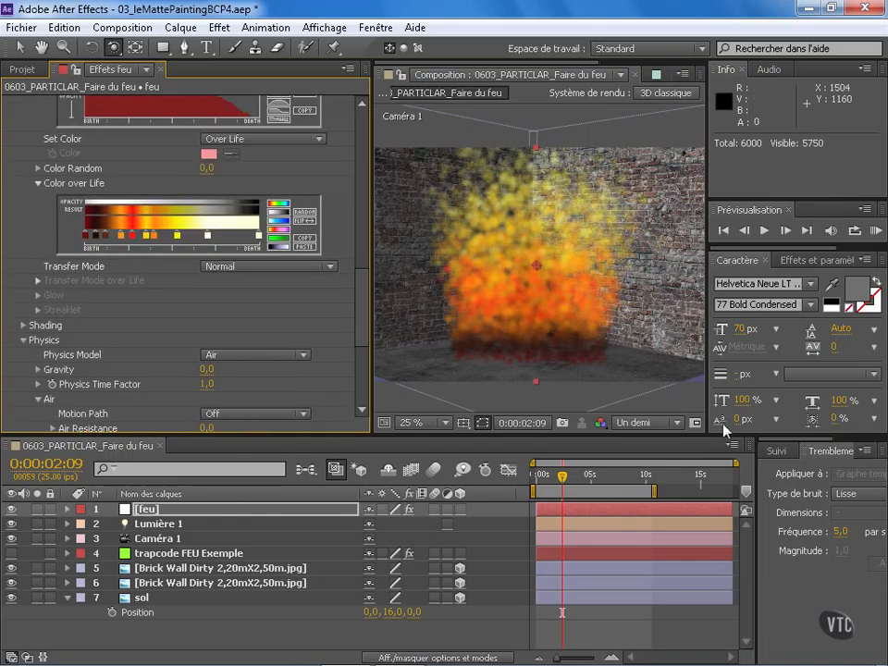
pyautogui.moveTo(560, 478); pyautogui.dragTo(541, 479)
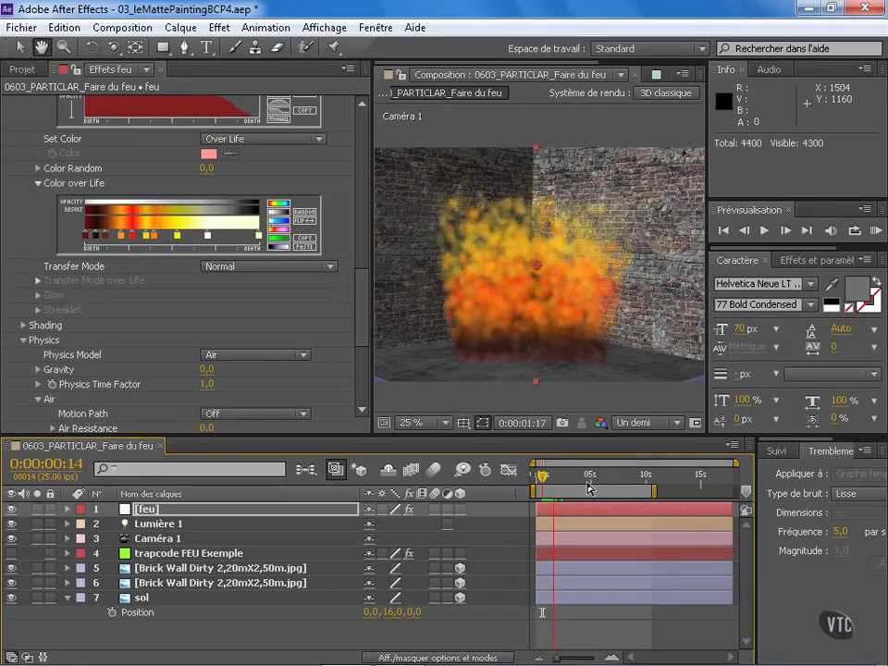
pyautogui.press('c')
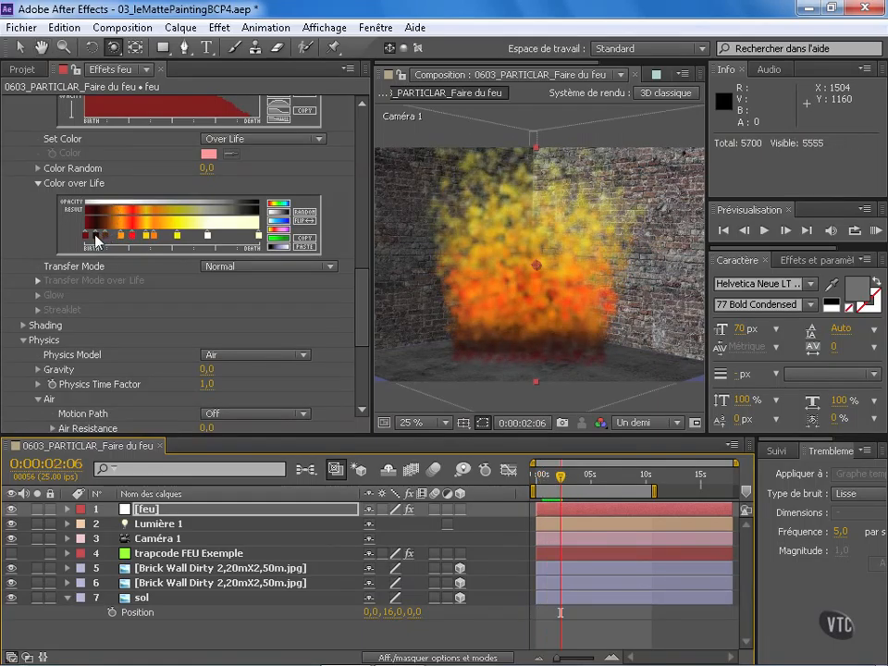
pyautogui.moveTo(104, 237); pyautogui.dragTo(197, 236)
pyautogui.click(145, 213)
# - Preview the fire animation, restarting playback from 0:00:00:12
pyautogui.press('space')
pyautogui.press('space')
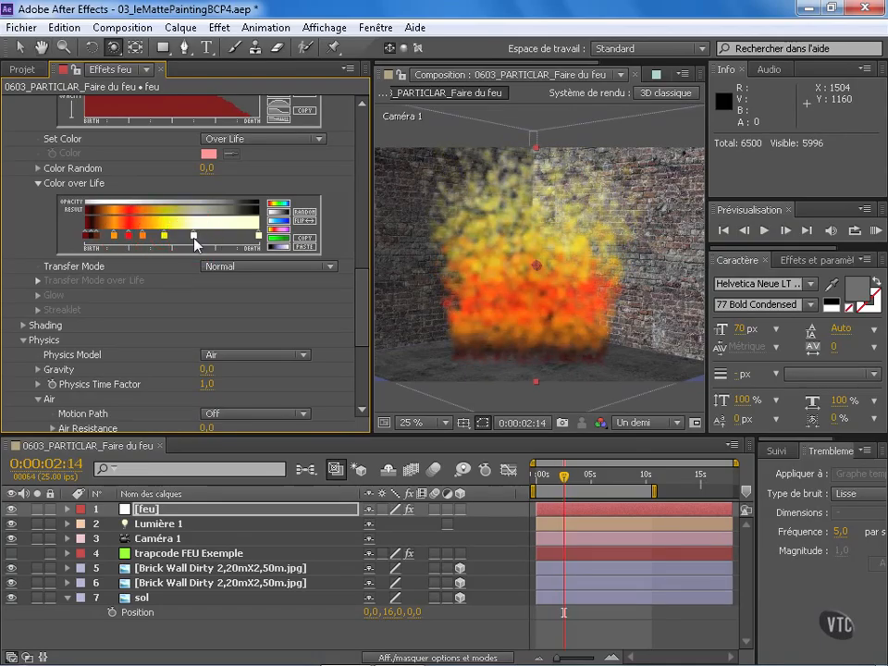
pyautogui.press('space')
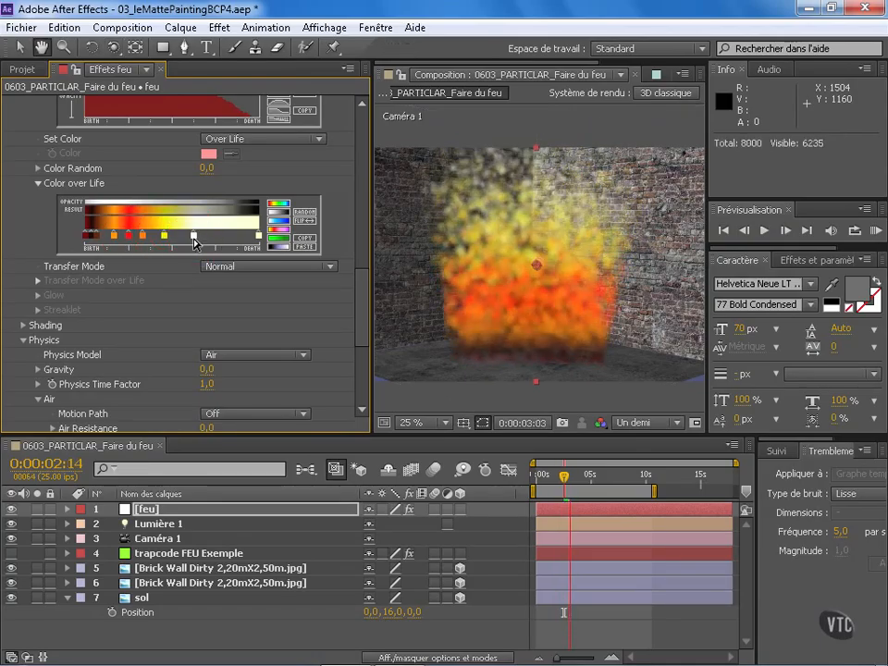
pyautogui.press('space')
pyautogui.scroll(-1, 274, 212)
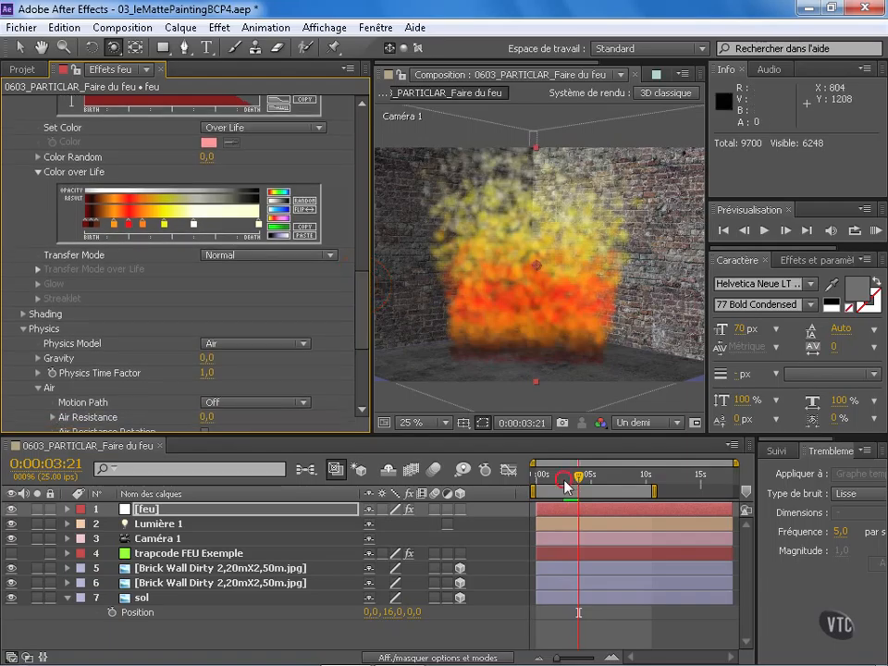
pyautogui.click(544, 483)
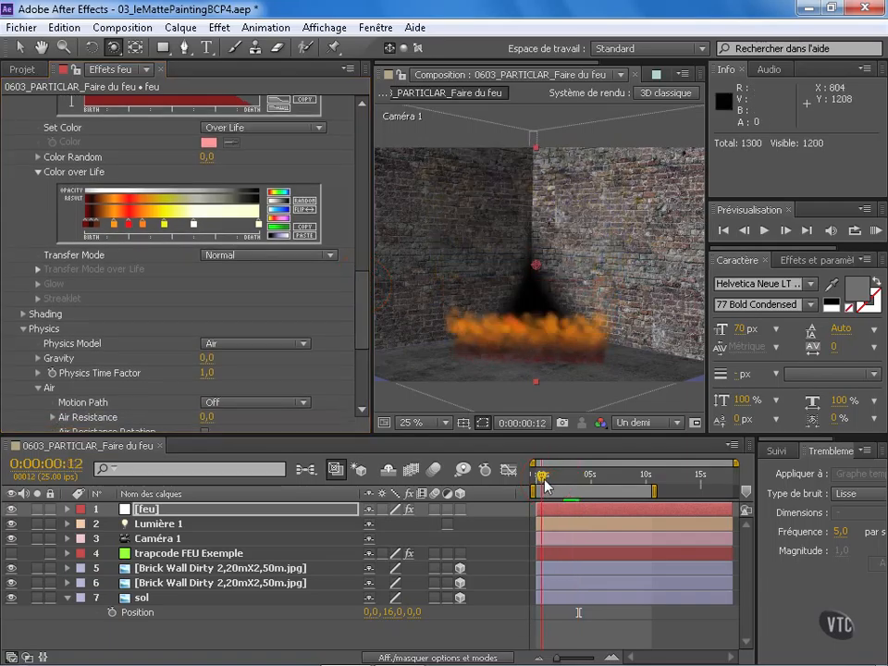
pyautogui.press('space')
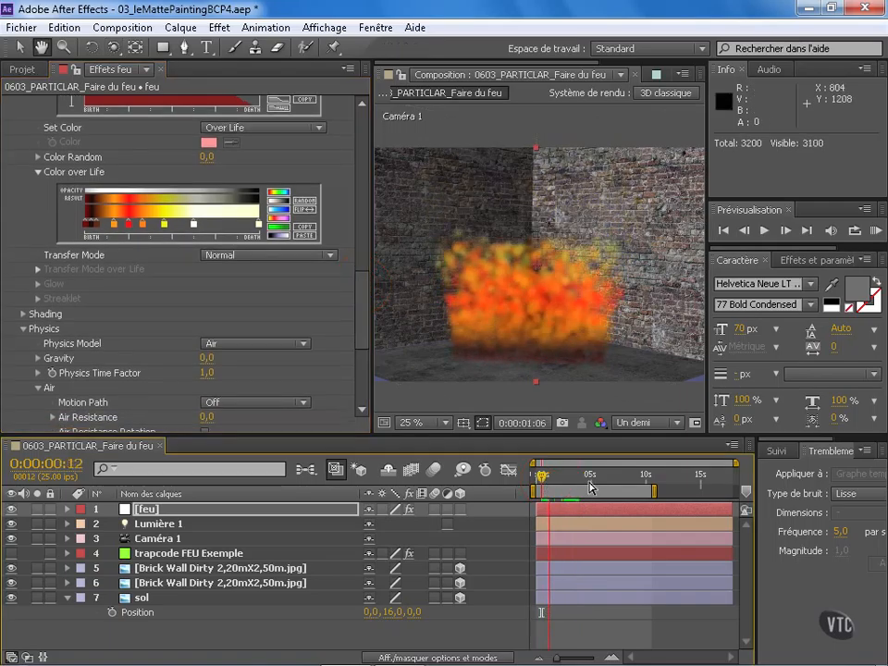
# - Try an emitter Velocity of 50 and check the fire at a later frame
pyautogui.moveTo(359, 276); pyautogui.dragTo(361, 139)
pyautogui.moveTo(212, 249)
pyautogui.mouseDown()
pyautogui.moveTo(239, 245)
pyautogui.moveTo(200, 248)
pyautogui.mouseUp()
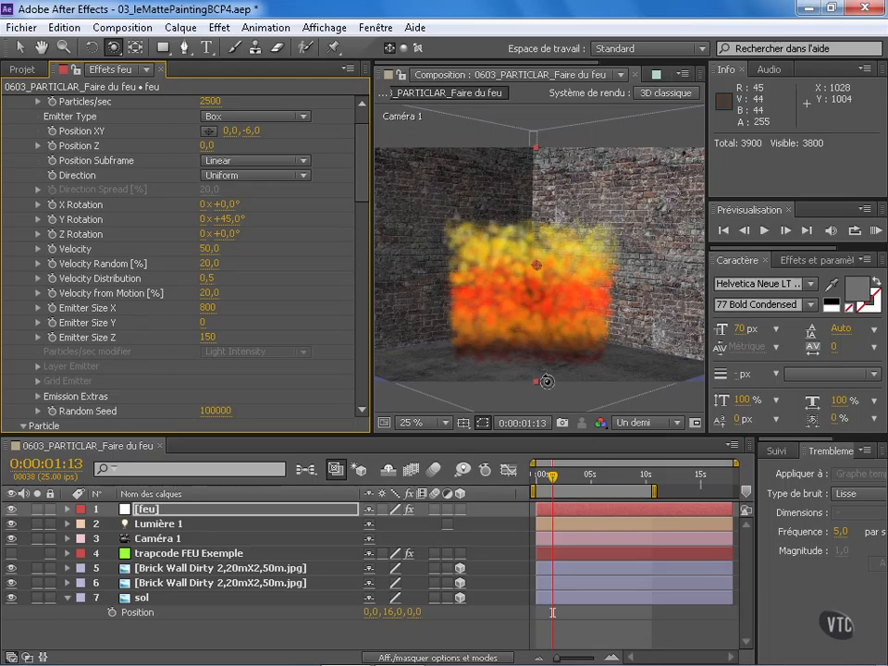
pyautogui.click(569, 481)
pyautogui.press('space')
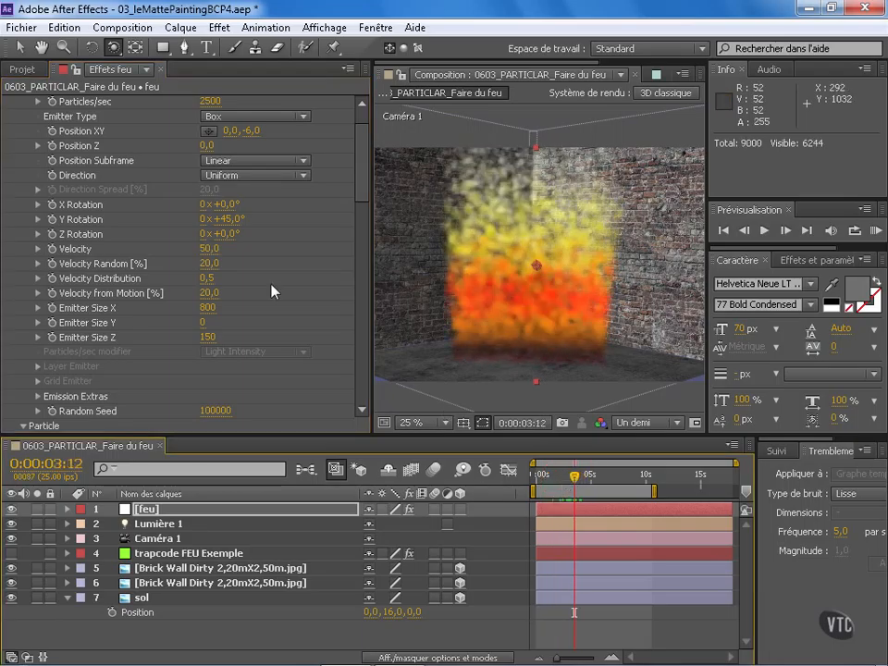
# - Set the emitter's Velocity Random to 31% and its Velocity to 100
pyautogui.moveTo(212, 262)
pyautogui.mouseDown()
pyautogui.moveTo(223, 262)
pyautogui.moveTo(213, 264)
pyautogui.moveTo(223, 250)
pyautogui.mouseUp()
pyautogui.click(215, 250)
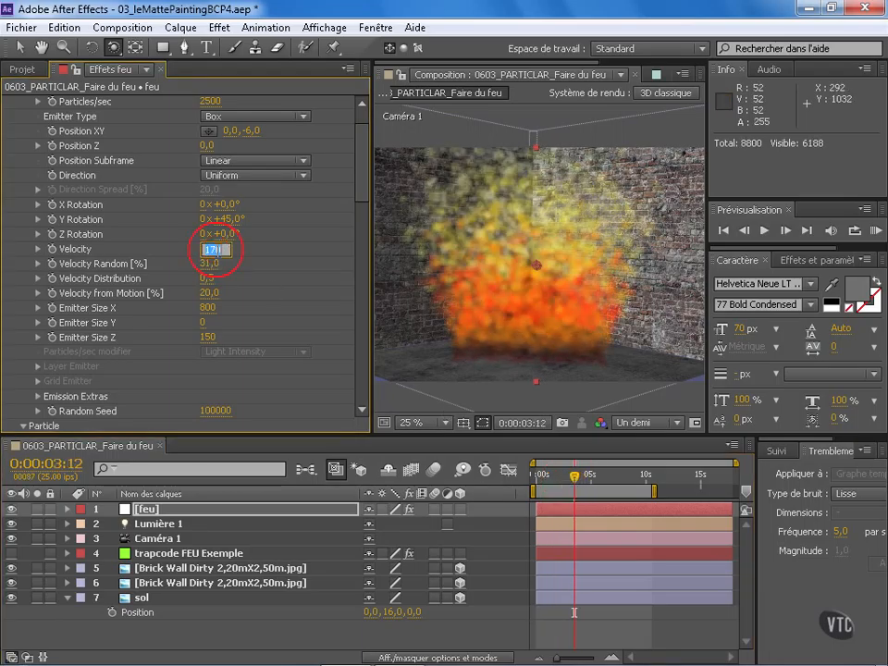
pyautogui.press('Return')
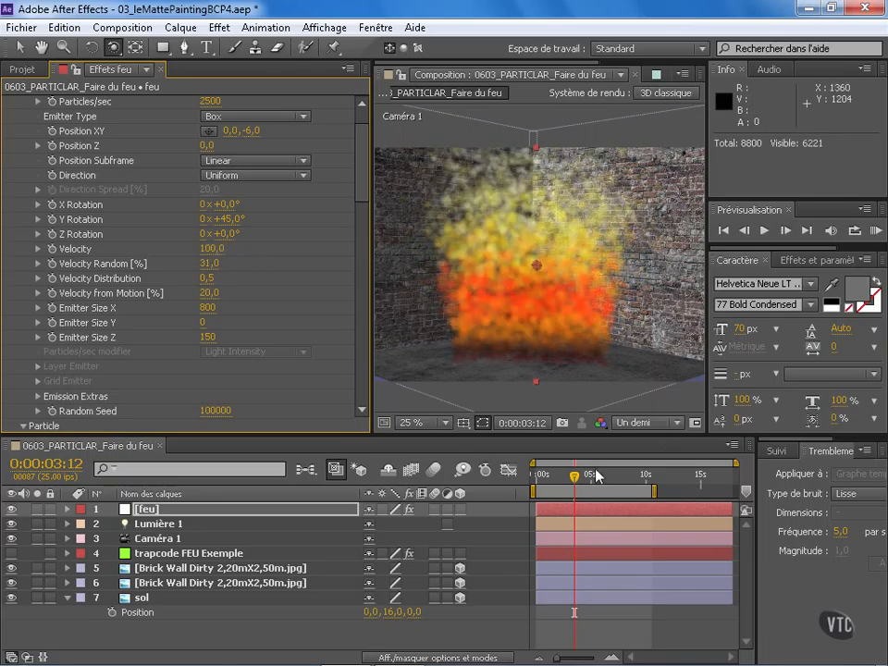
# - Play back the fire from 0:00:01:13 to examine the particle motion
pyautogui.moveTo(574, 477)
pyautogui.mouseDown()
pyautogui.moveTo(611, 479)
pyautogui.moveTo(569, 480)
pyautogui.mouseUp()
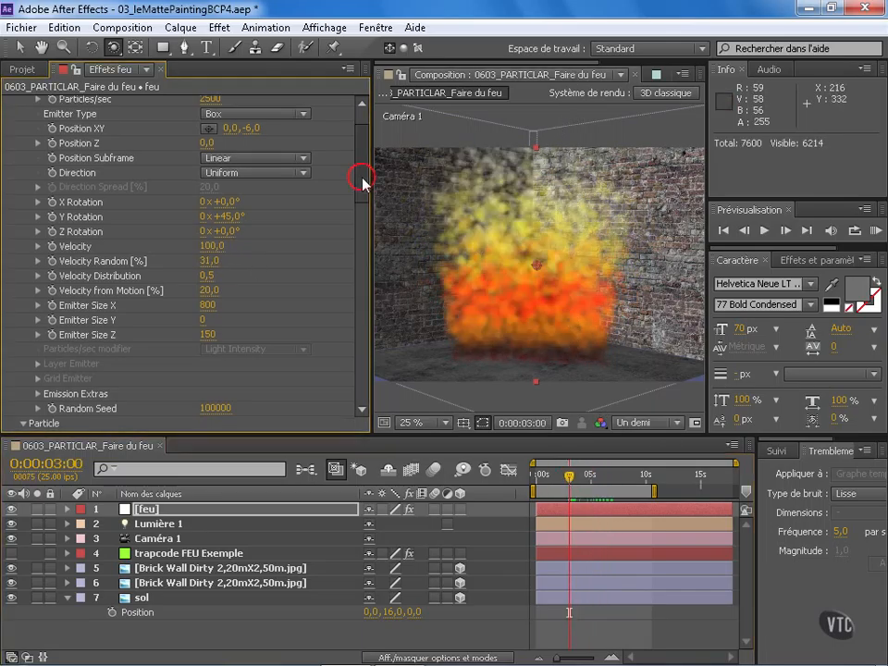
pyautogui.moveTo(360, 182); pyautogui.dragTo(360, 190)
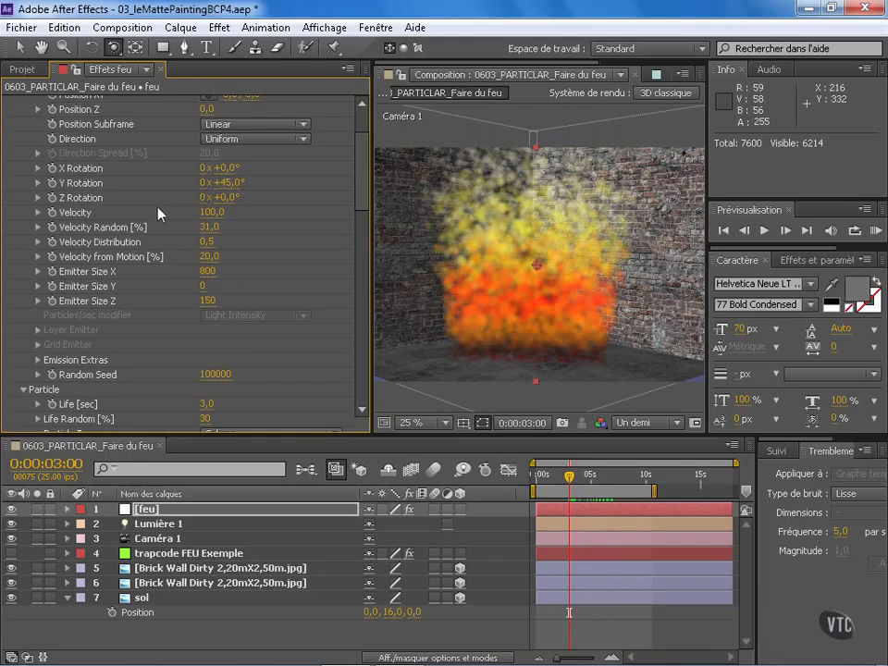
pyautogui.scroll(-10, 351, 322)
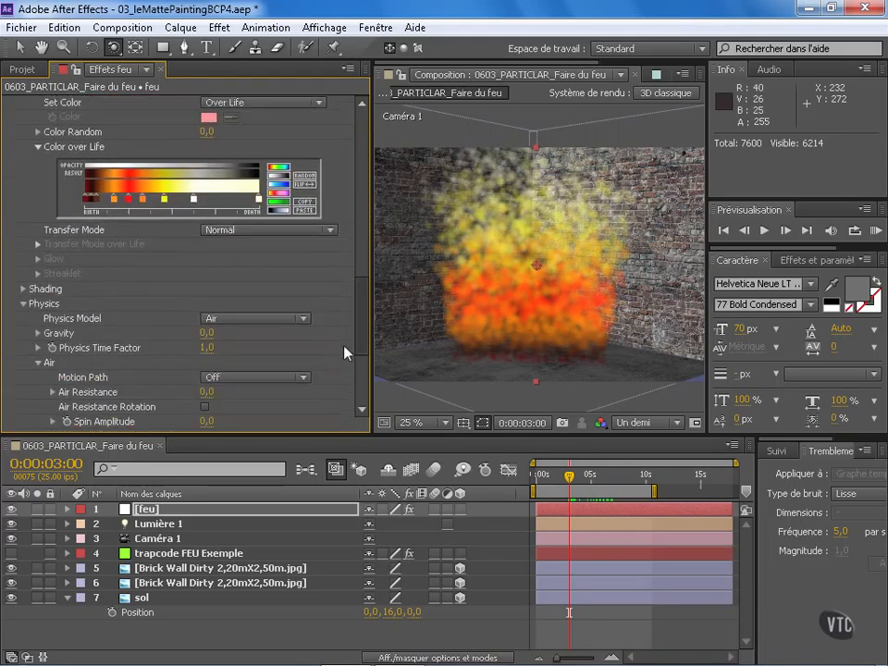
pyautogui.scroll(-5, 342, 368)
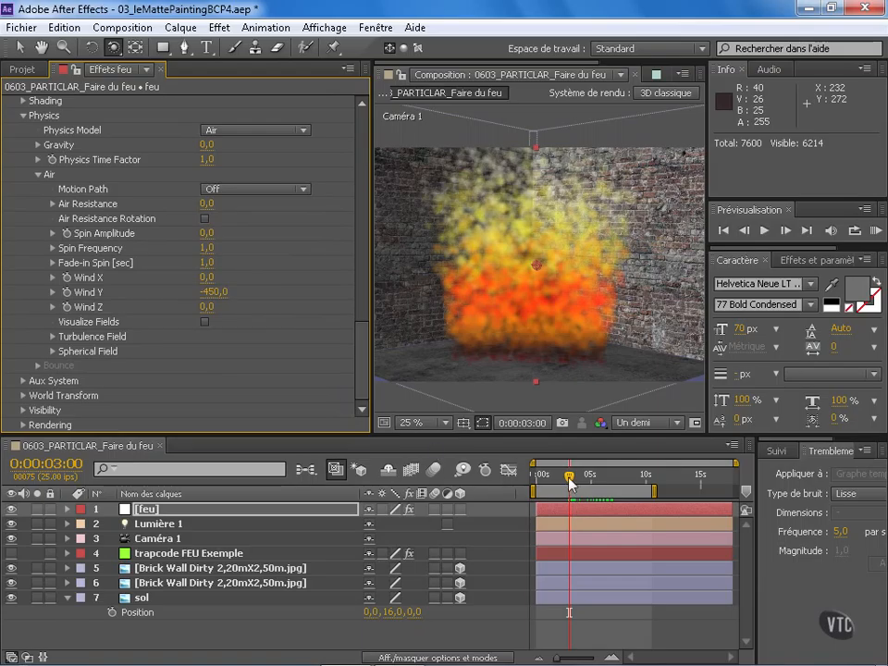
pyautogui.moveTo(569, 481); pyautogui.dragTo(553, 486)
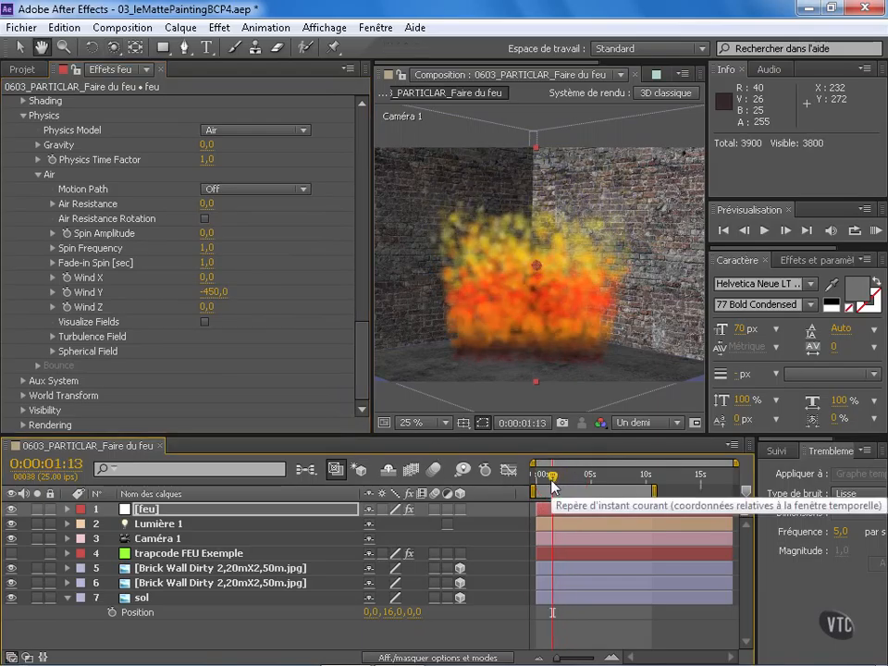
pyautogui.press('space')
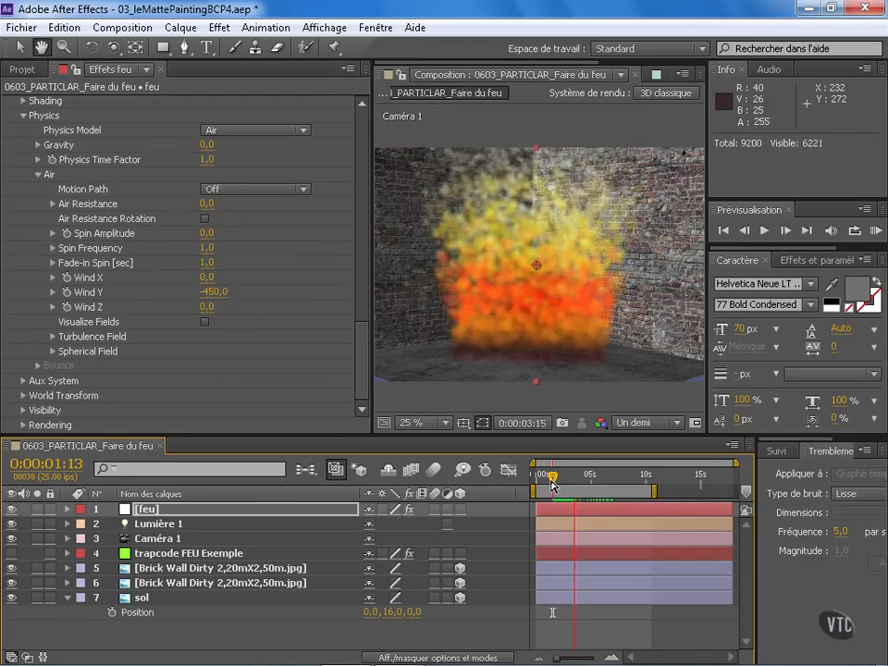
pyautogui.press('space')
# - Expand the Turbulence Field settings in the Air physics and enable Visualize Fields
pyautogui.click(45, 348)
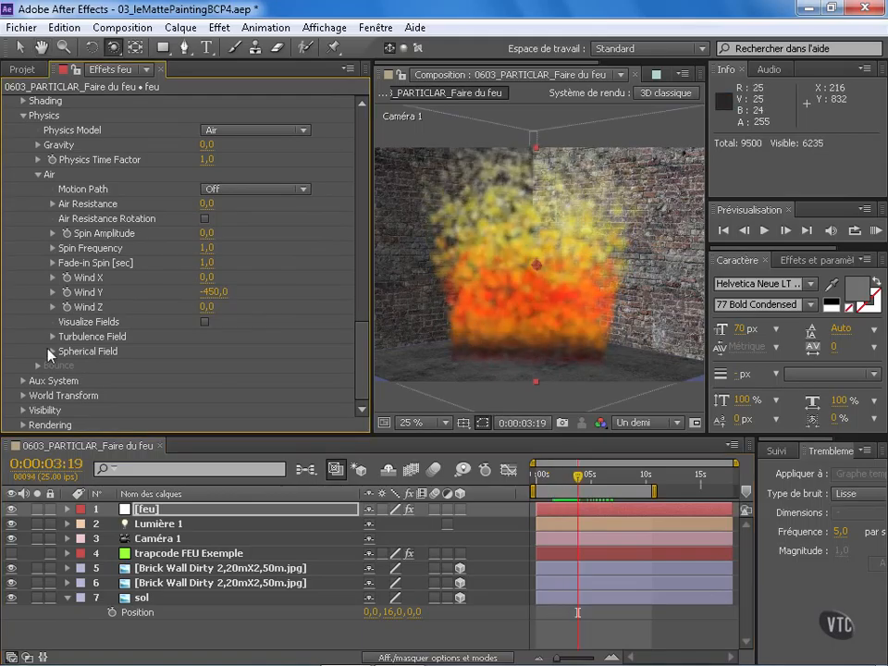
pyautogui.click(52, 337)
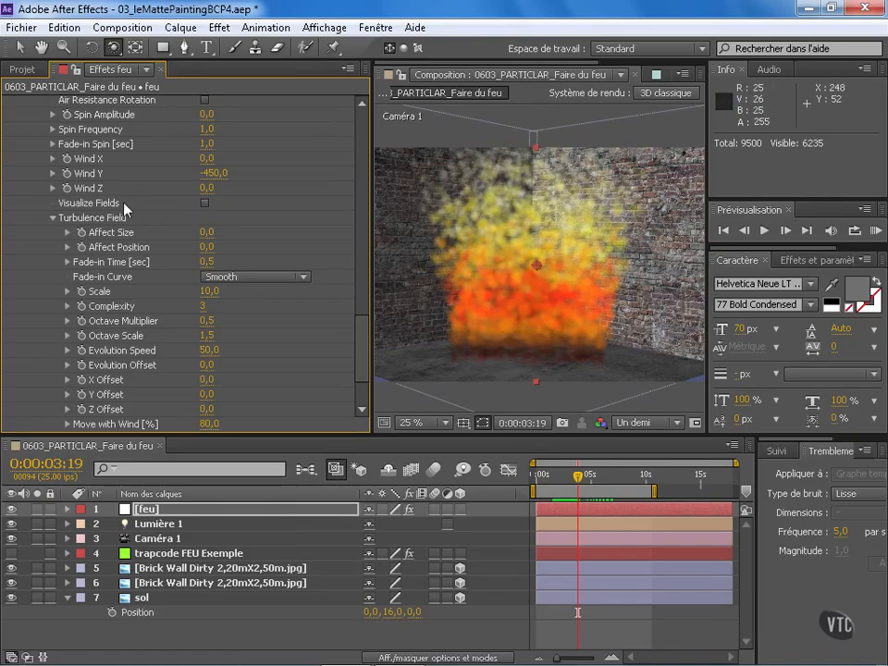
pyautogui.click(205, 203)
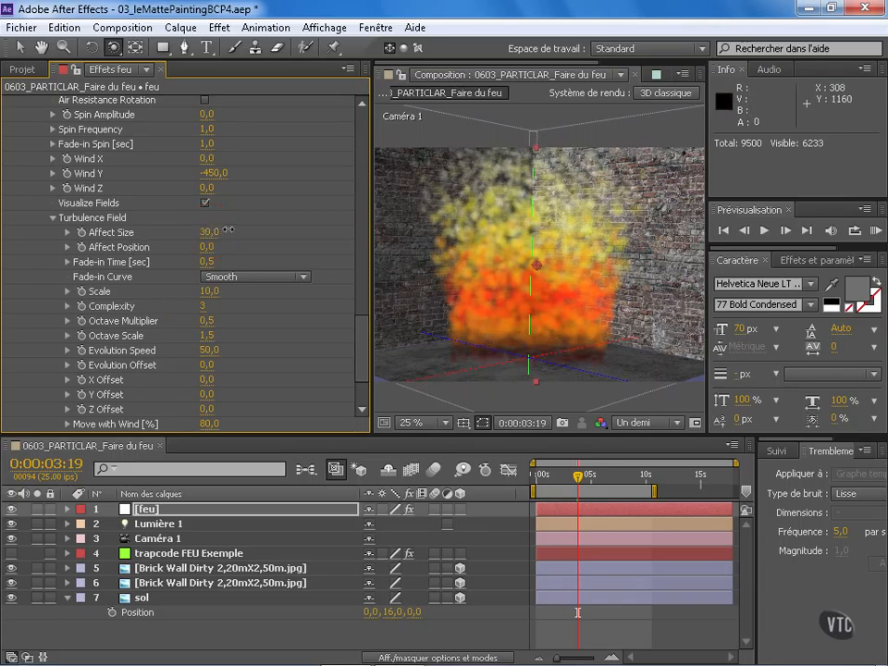
# - Set the turbulence field's Affect Size to 193, Affect Position to 396 and Scale to 3
pyautogui.moveTo(227, 231); pyautogui.dragTo(353, 228)
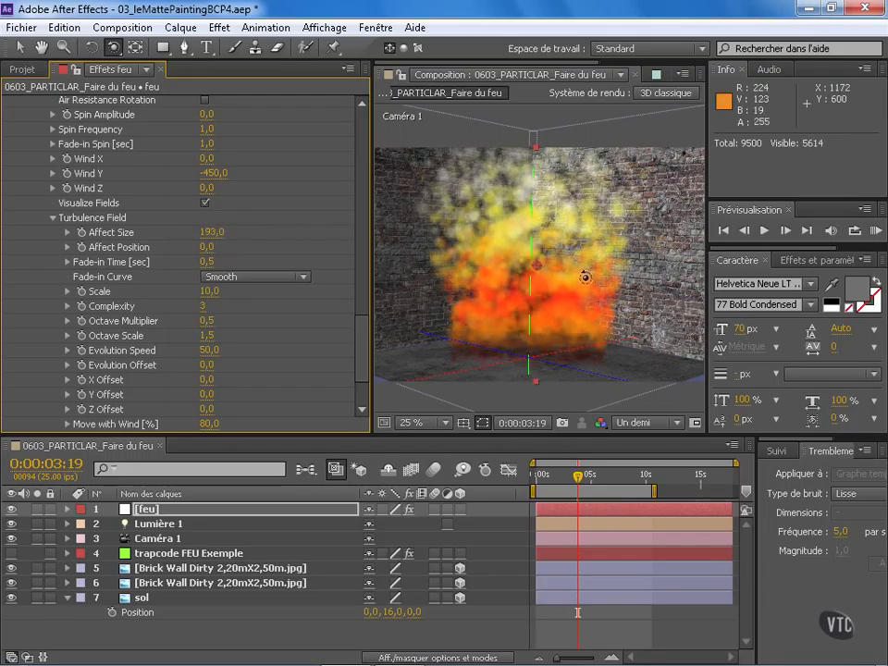
pyautogui.moveTo(207, 247); pyautogui.dragTo(372, 248)
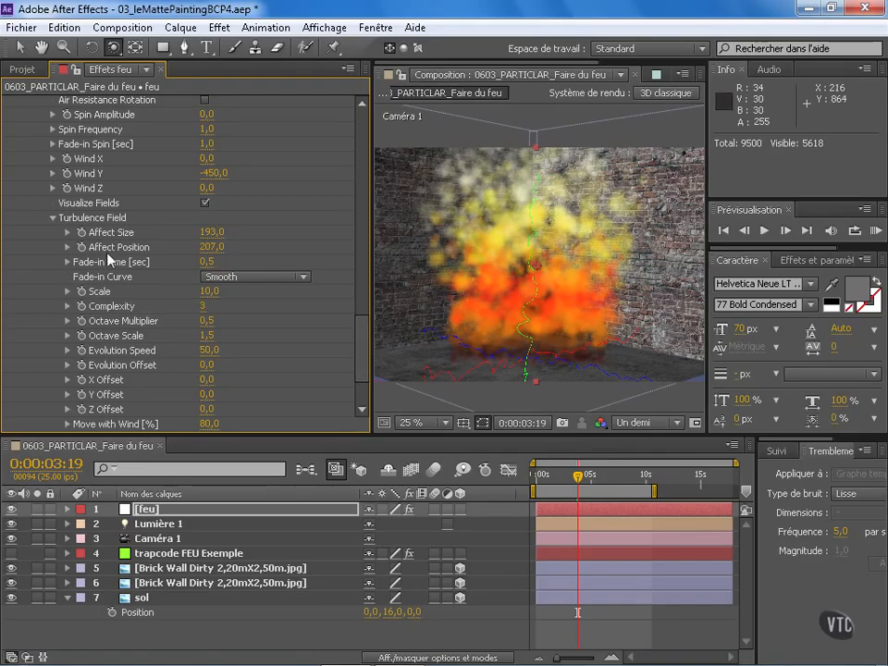
pyautogui.moveTo(207, 291)
pyautogui.mouseDown()
pyautogui.moveTo(242, 288)
pyautogui.moveTo(202, 291)
pyautogui.mouseUp()
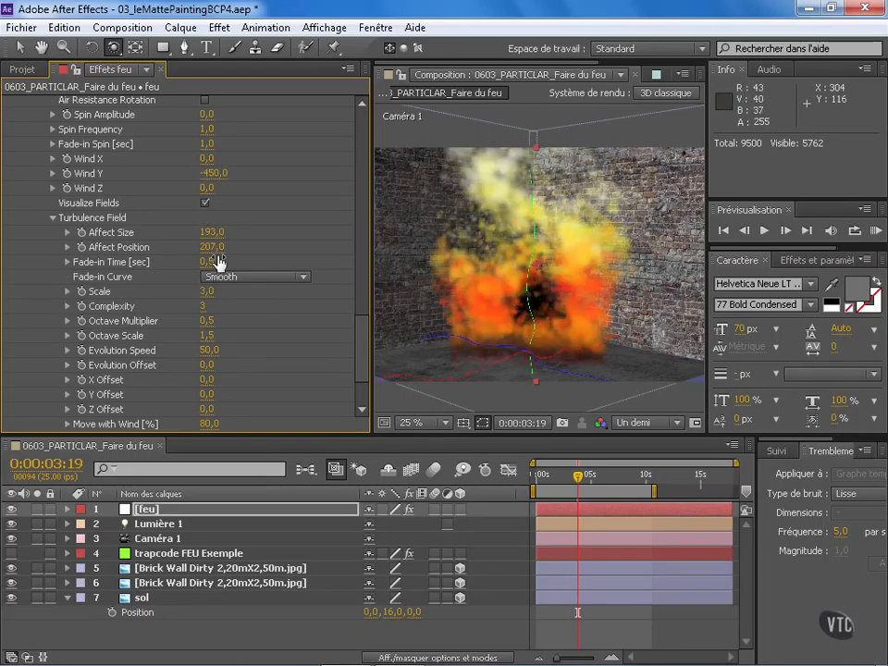
pyautogui.moveTo(211, 247); pyautogui.dragTo(370, 231)
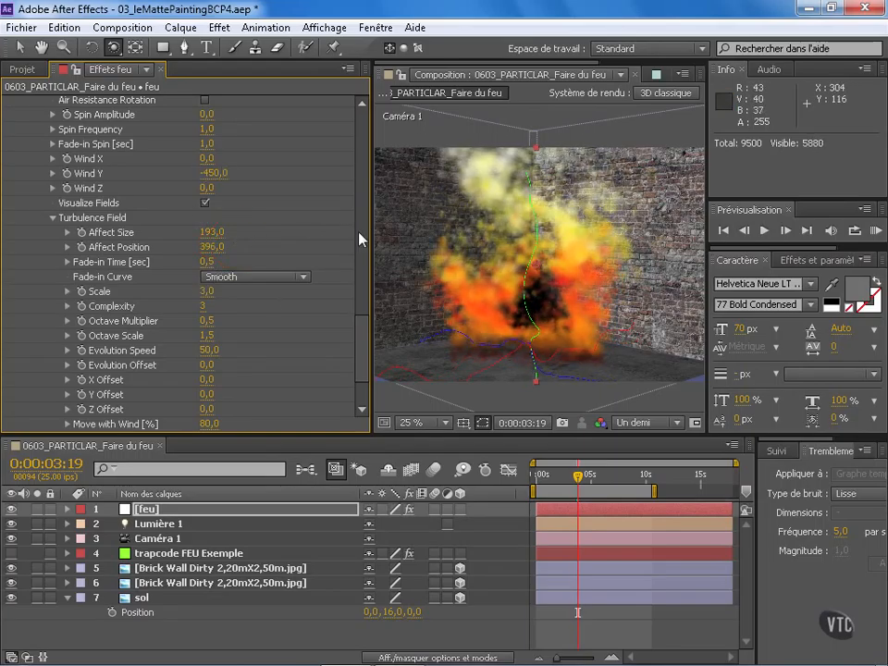
# - Set the turbulence field's Affect Position to 600, and try a Scale of 2 before restoring it to 3
pyautogui.click(212, 247)
pyautogui.write('600')
pyautogui.press('Return')
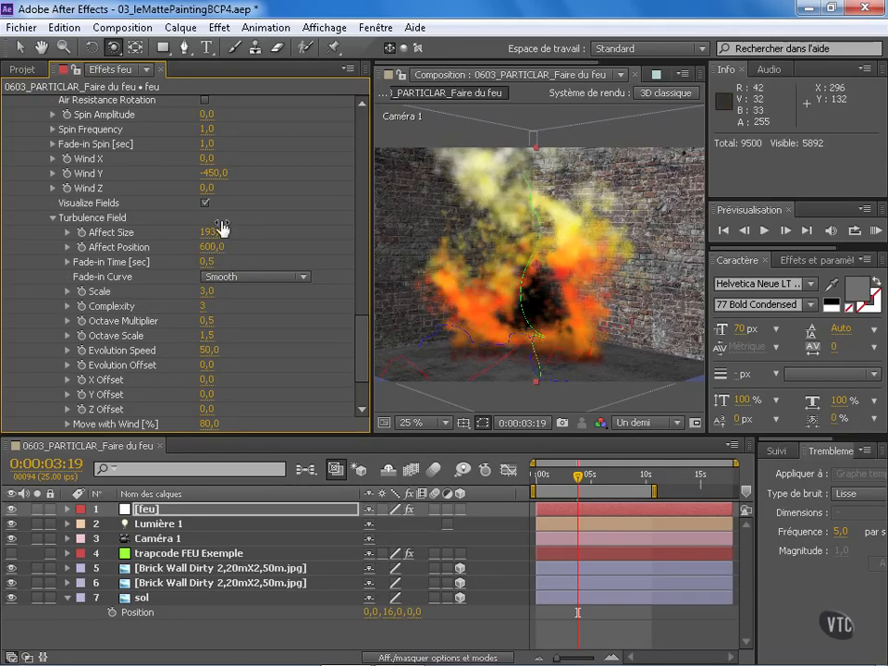
pyautogui.click(205, 293)
pyautogui.write('2')
pyautogui.press('Return')
pyautogui.click(205, 294)
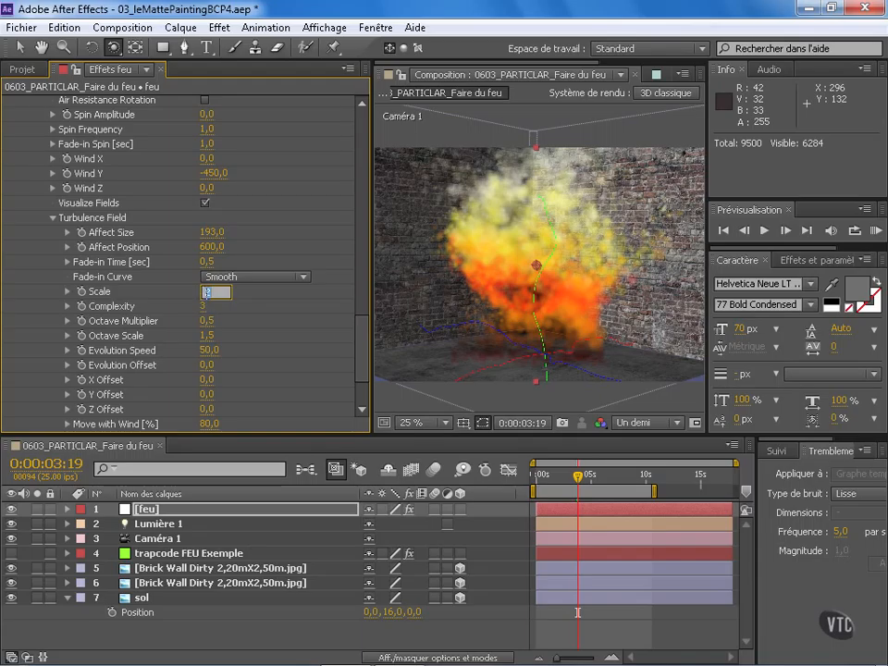
pyautogui.write('3')
pyautogui.press('Return')
# - Set the turbulence field's Evolution Offset to 2240, Affect Position to 400 and Affect Size to 300
pyautogui.scroll(-2, 203, 314)
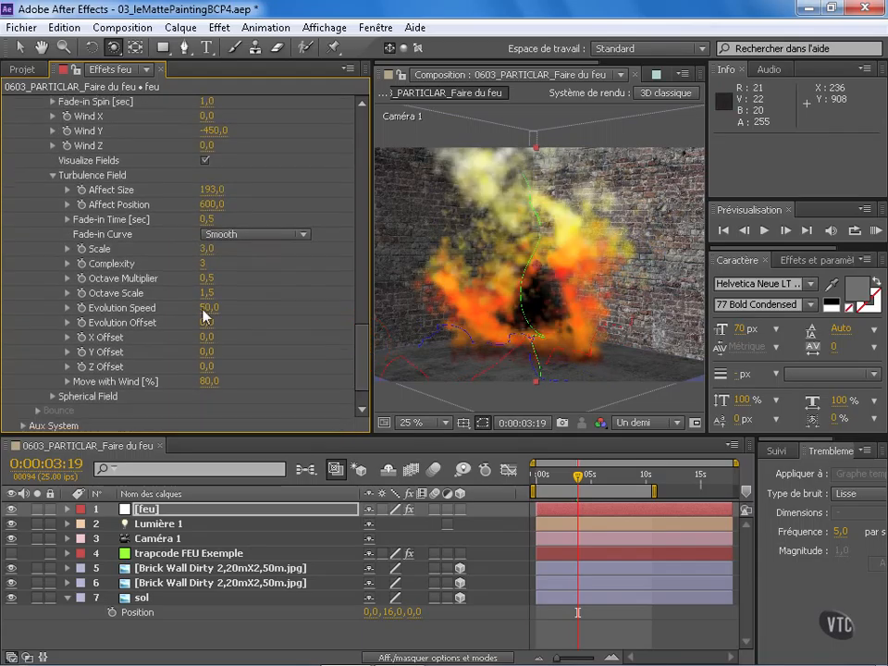
pyautogui.moveTo(205, 328); pyautogui.dragTo(365, 291)
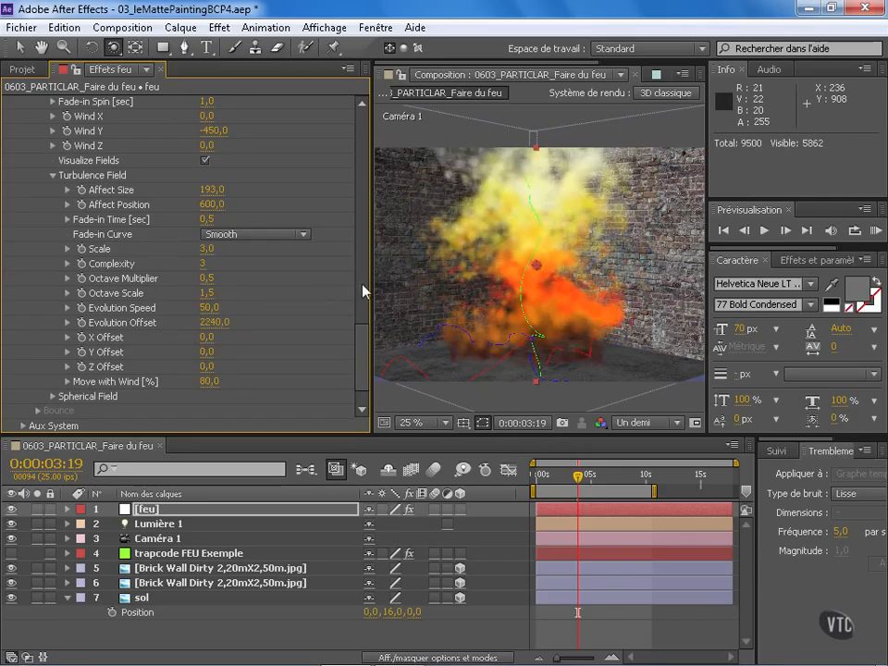
pyautogui.click(214, 204)
pyautogui.press('Return')
pyautogui.click(220, 188)
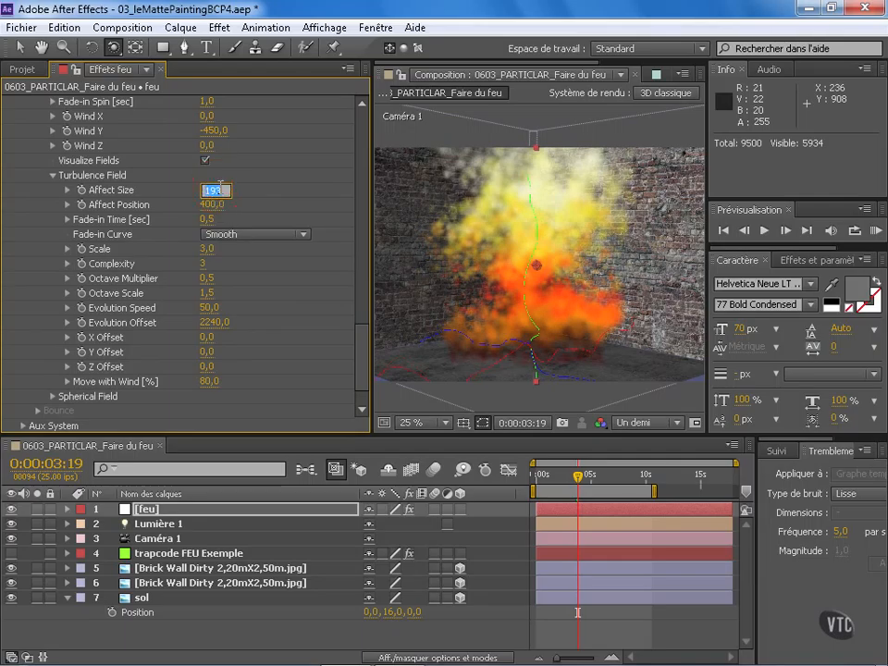
pyautogui.press('Return')
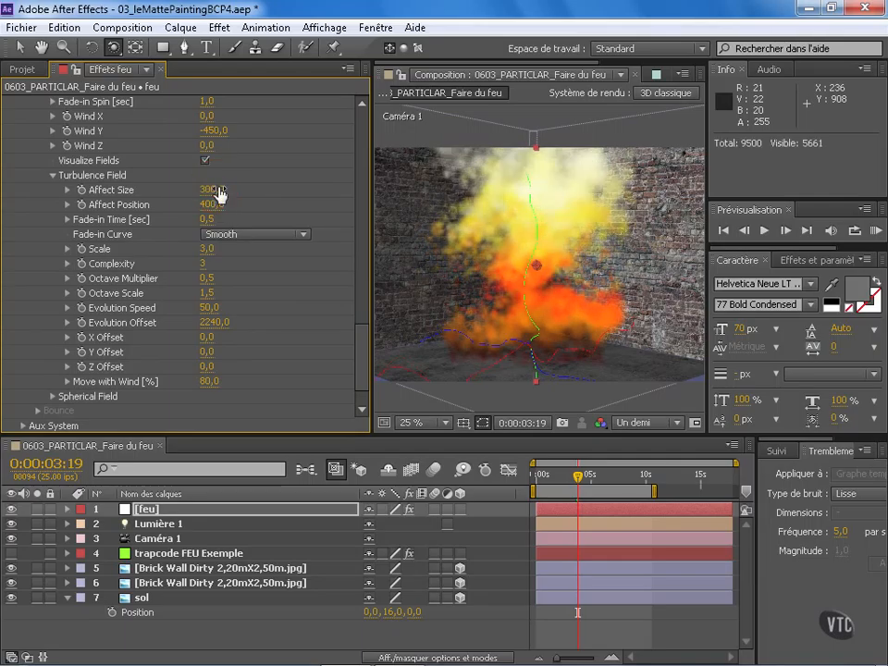
# - Enable keyframing for the turbulence Evolution Speed at 0:00:00:00 with a value of 0
pyautogui.moveTo(578, 476); pyautogui.dragTo(531, 487)
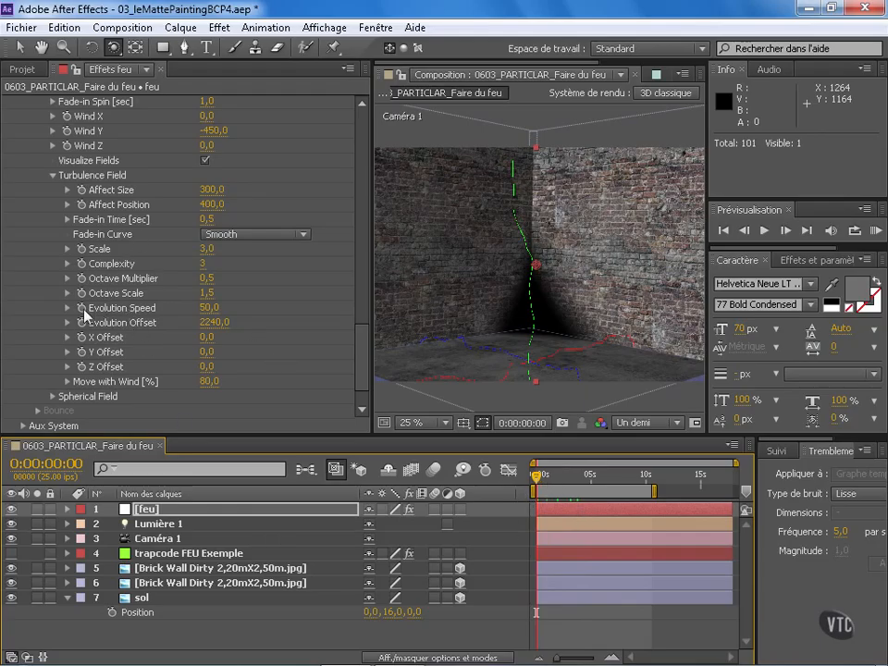
pyautogui.click(209, 308)
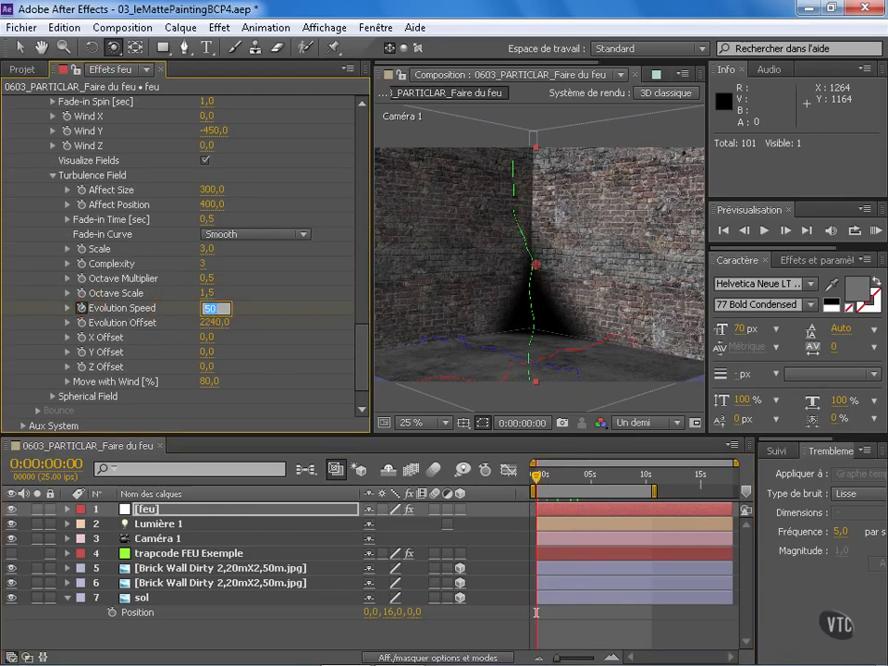
pyautogui.write('0')
pyautogui.press('Return')
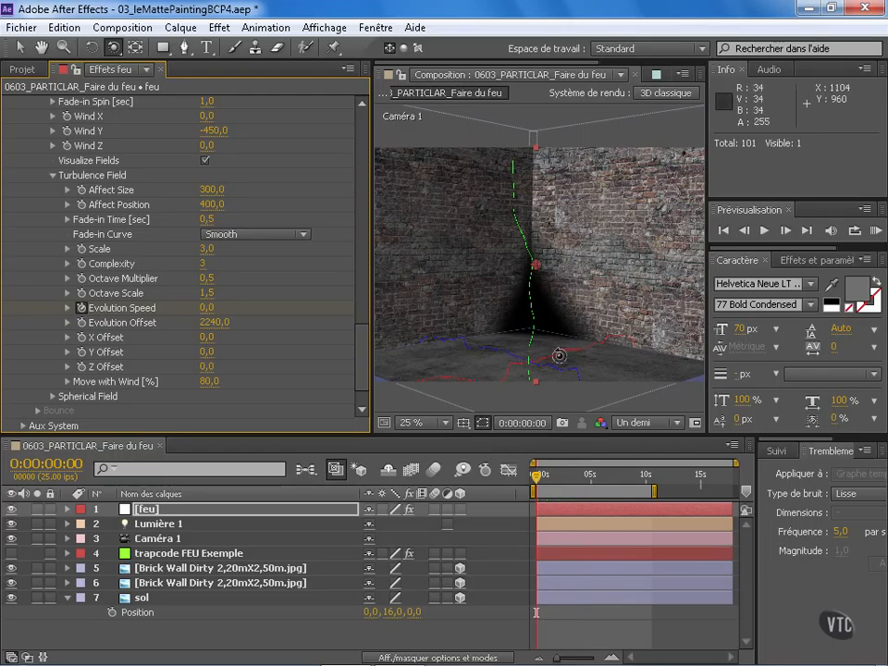
# - Add an Evolution Speed keyframe of 150 at 0:00:17:23
pyautogui.moveTo(547, 477); pyautogui.dragTo(755, 463)
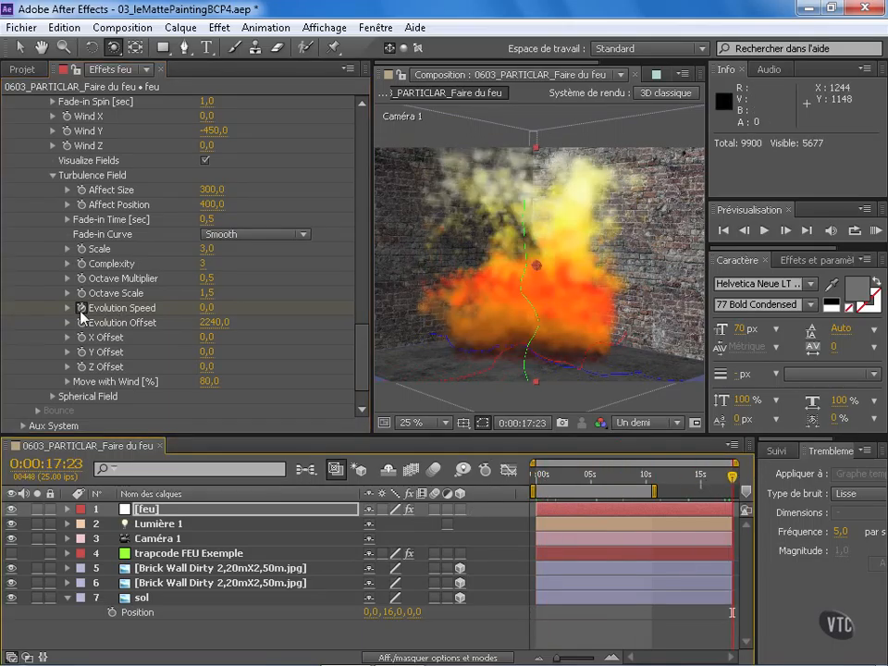
pyautogui.click(68, 308)
pyautogui.click(207, 309)
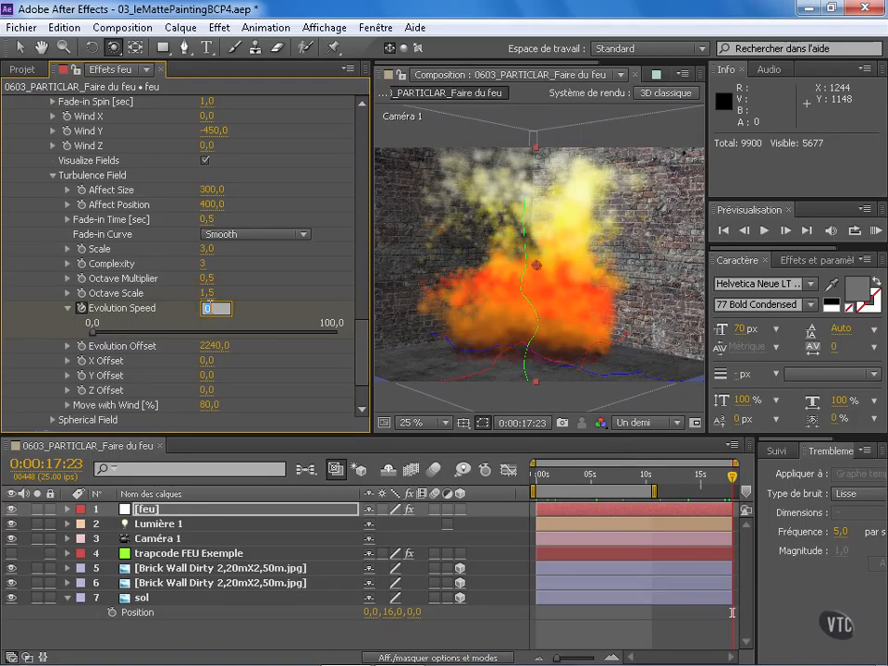
pyautogui.press('Return')
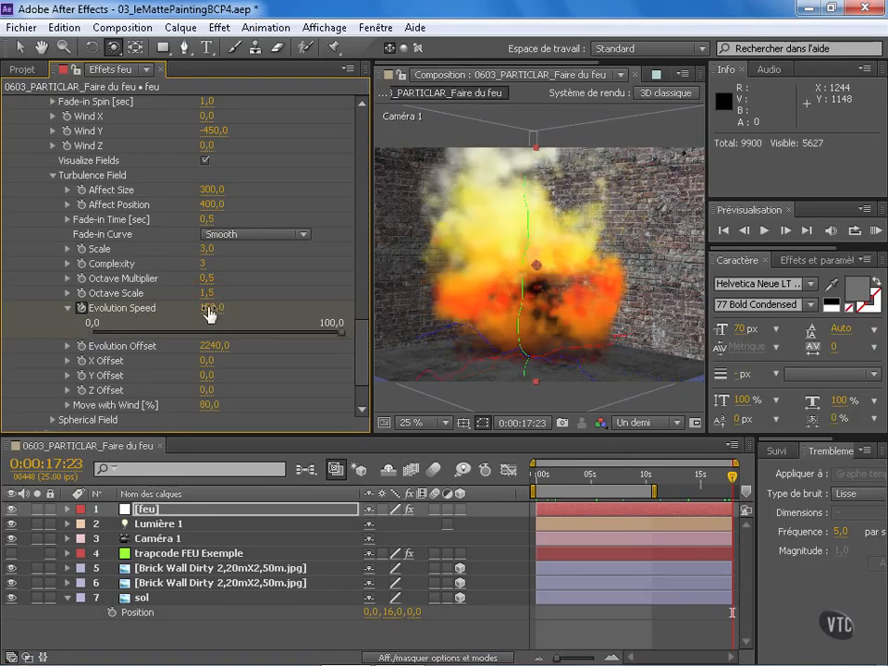
# - Return to 0:00:00:00 and expand the feu layer's Particular effect in the timeline down to the Physics Air Turbulence Field properties
pyautogui.moveTo(721, 474); pyautogui.dragTo(537, 475)
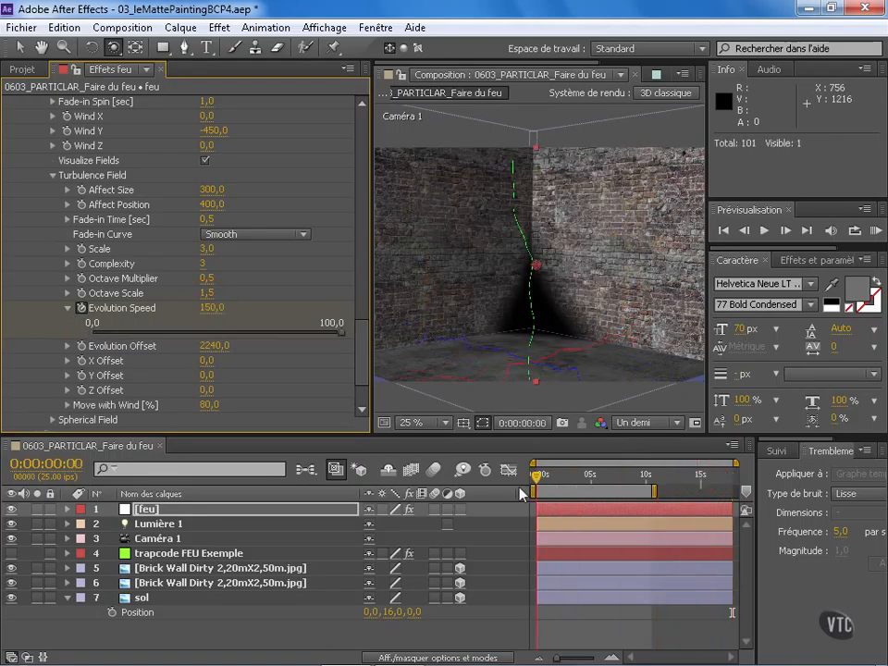
pyautogui.press('e')
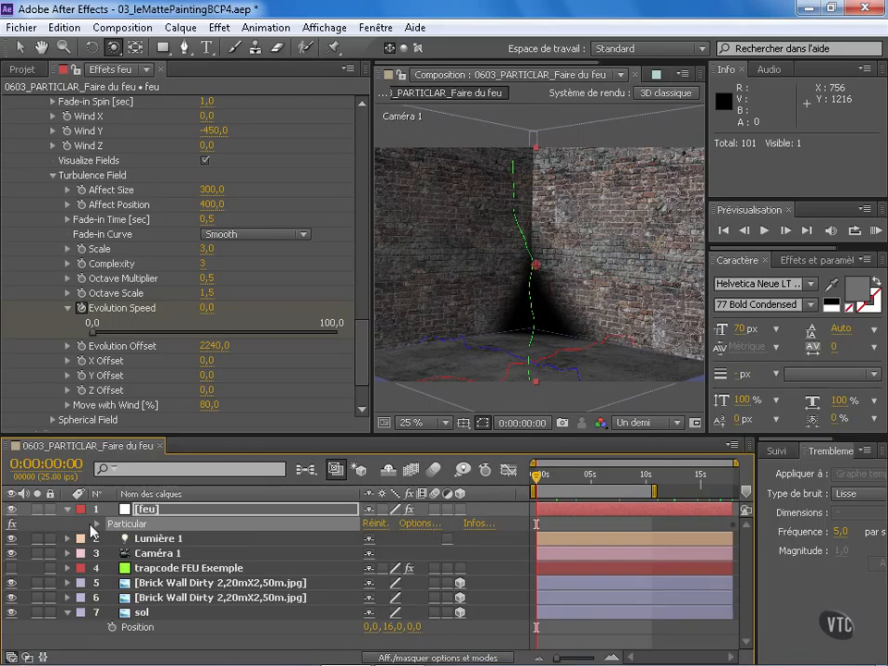
pyautogui.click(96, 525)
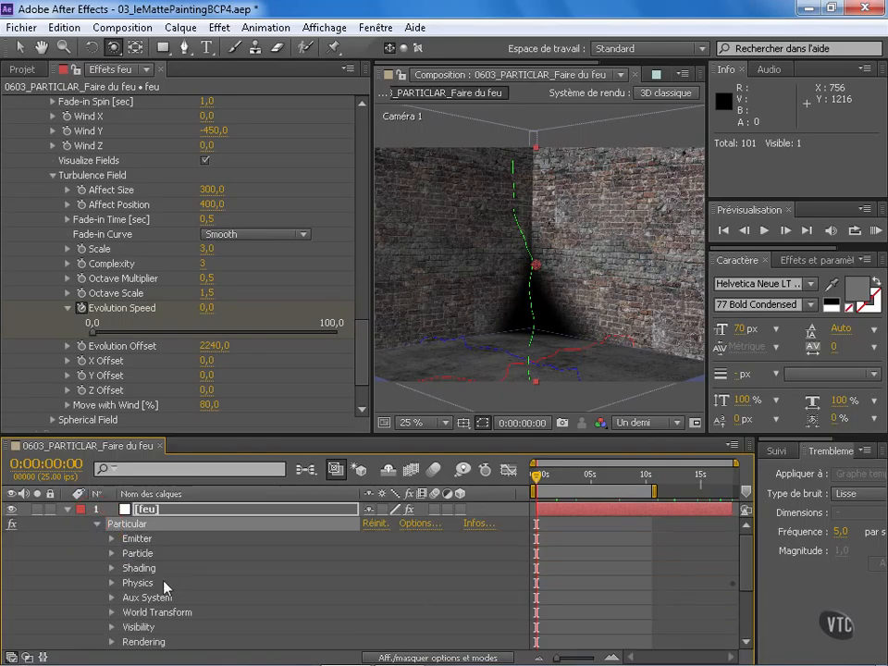
pyautogui.click(112, 582)
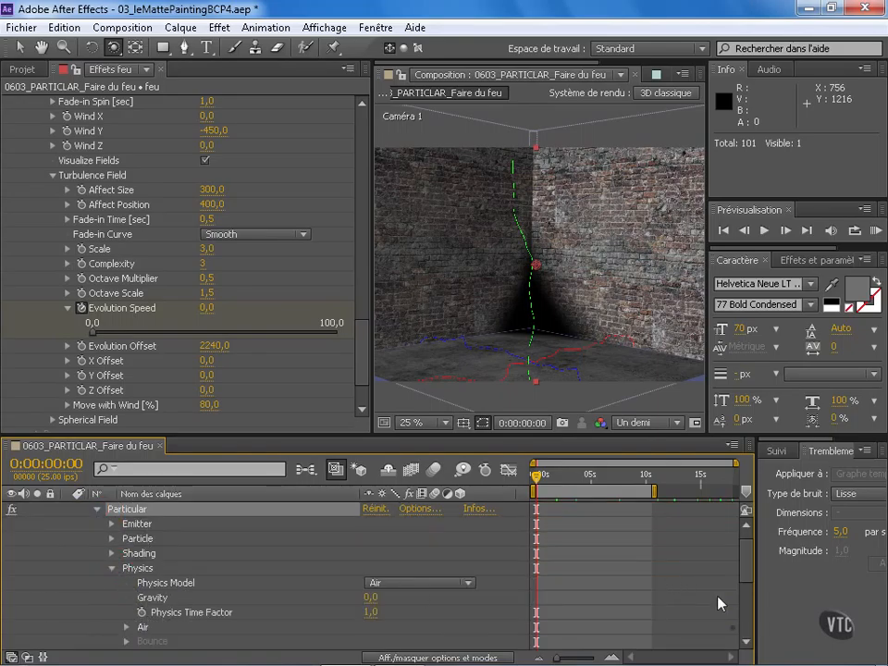
pyautogui.click(144, 627)
pyautogui.scroll(-5, 311, 581)
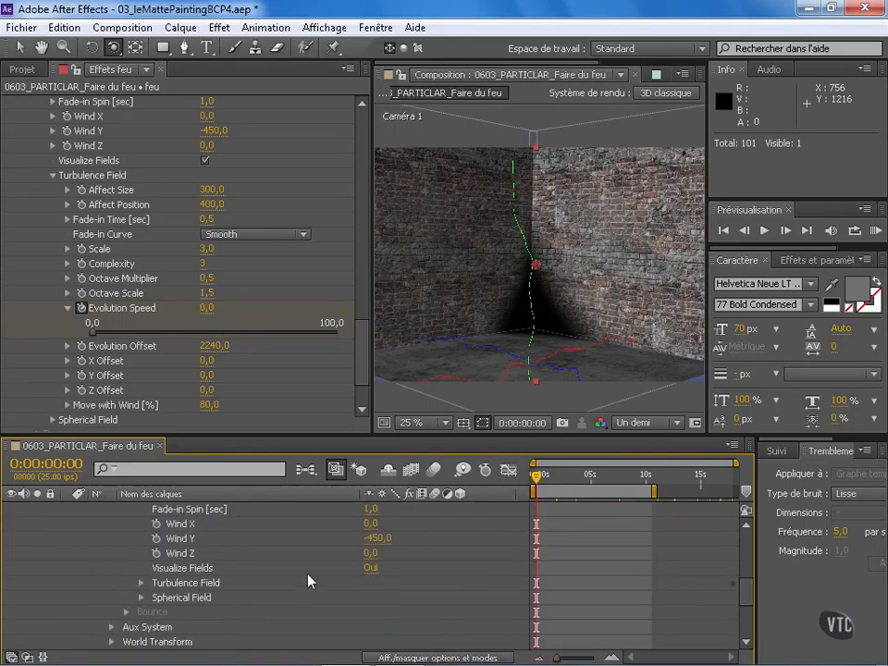
pyautogui.click(142, 584)
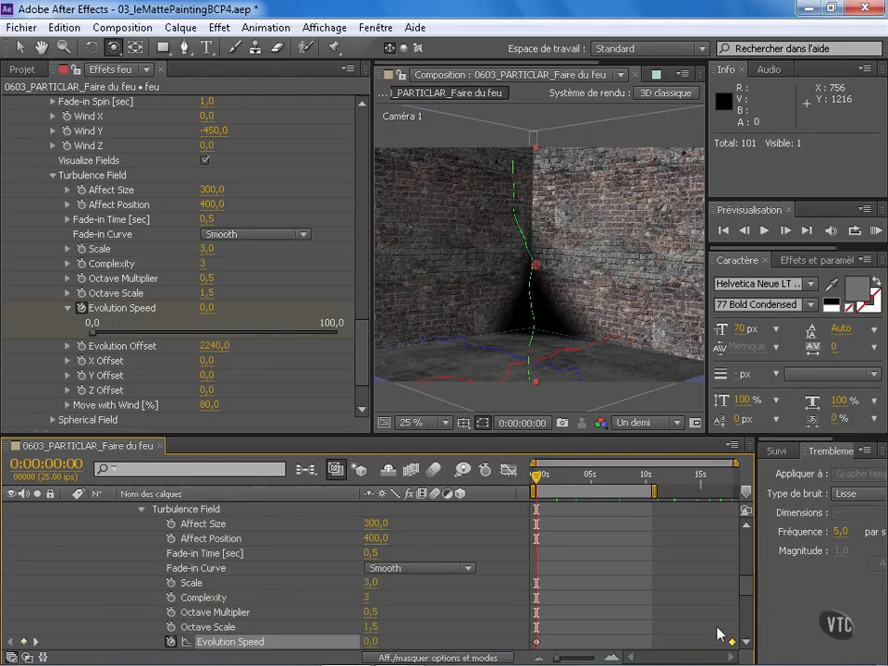
# - Play back the fire from the start and around 0:00:04:13 to examine the animated turbulence
pyautogui.press('space')
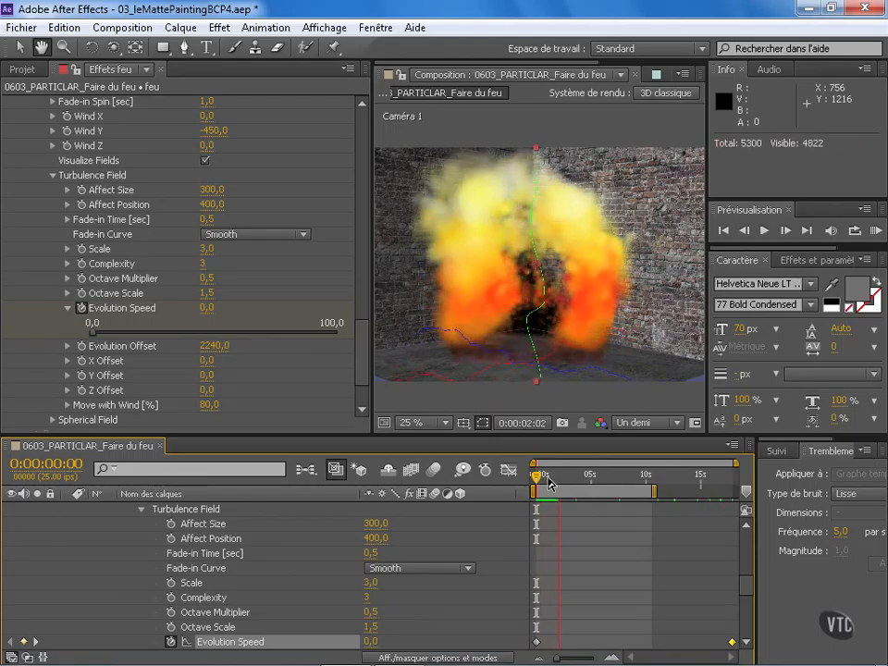
pyautogui.press('space')
pyautogui.moveTo(569, 474); pyautogui.dragTo(586, 481)
pyautogui.press('space')
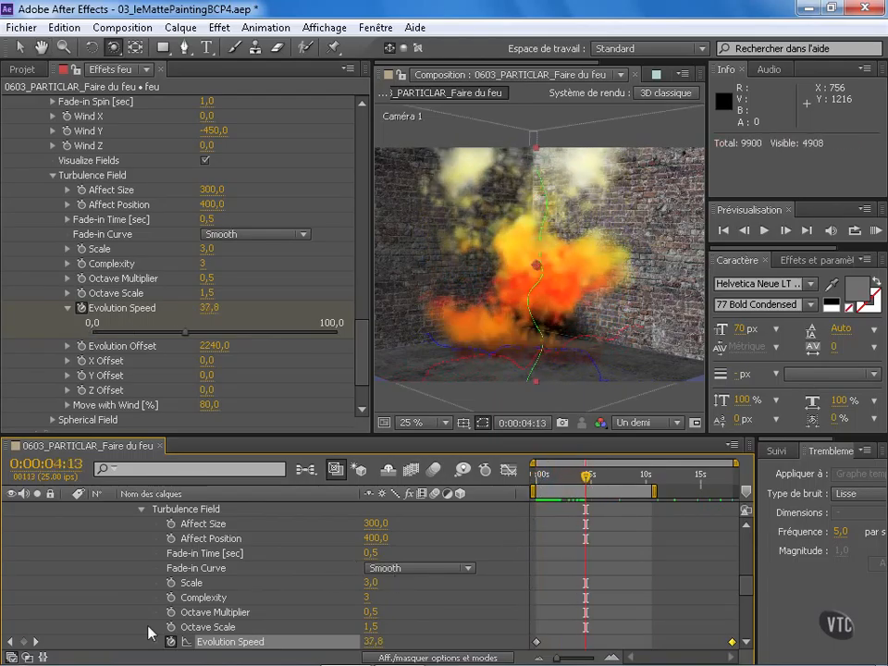
# - Set the Evolution Speed keyframe at 0:00:17:23 to 450 and preview the fire from 0:00:01:19
pyautogui.click(36, 642)
pyautogui.click(375, 642)
pyautogui.write('450')
pyautogui.press('Return')
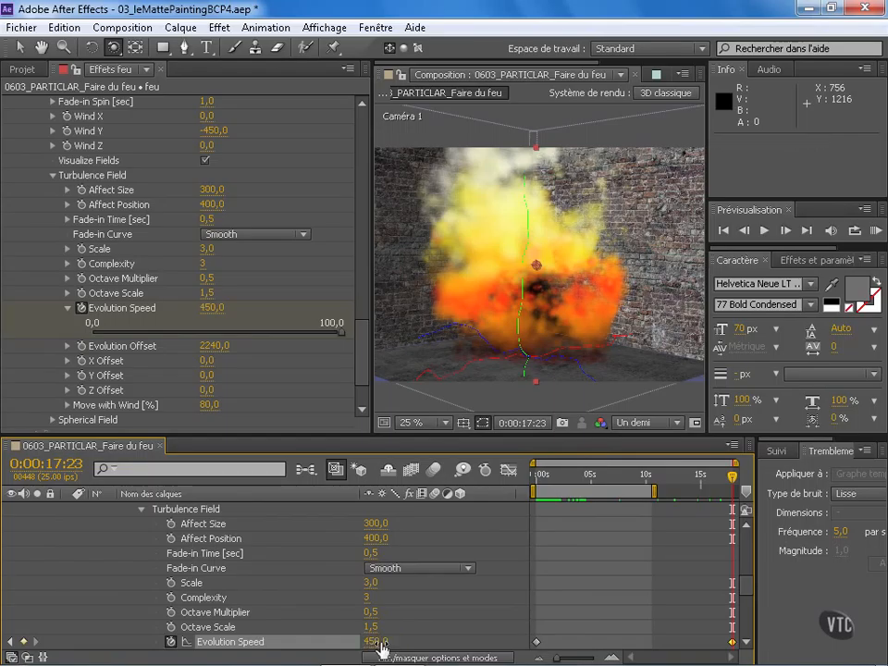
pyautogui.click(556, 476)
pyautogui.press('space')
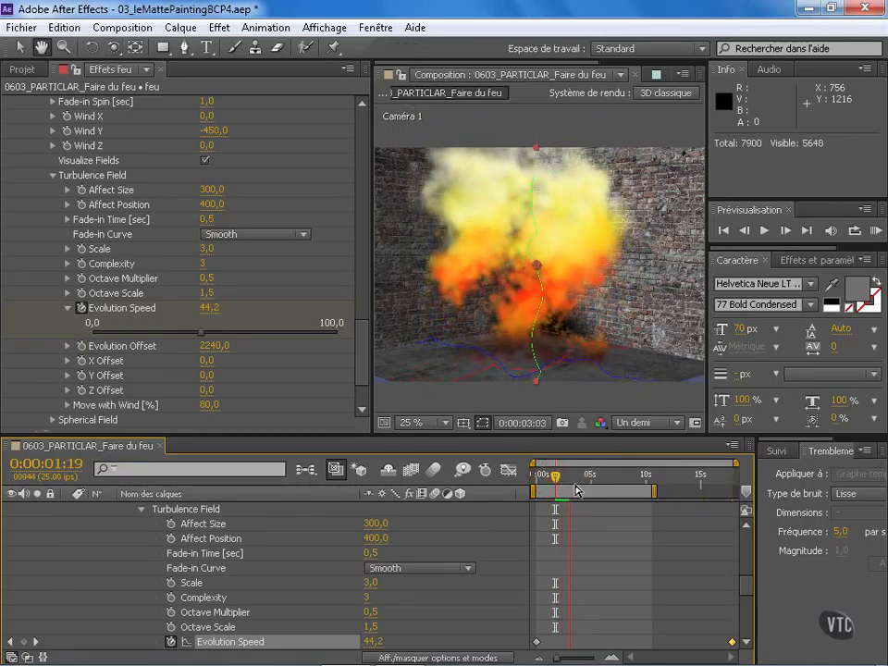
pyautogui.press('space')
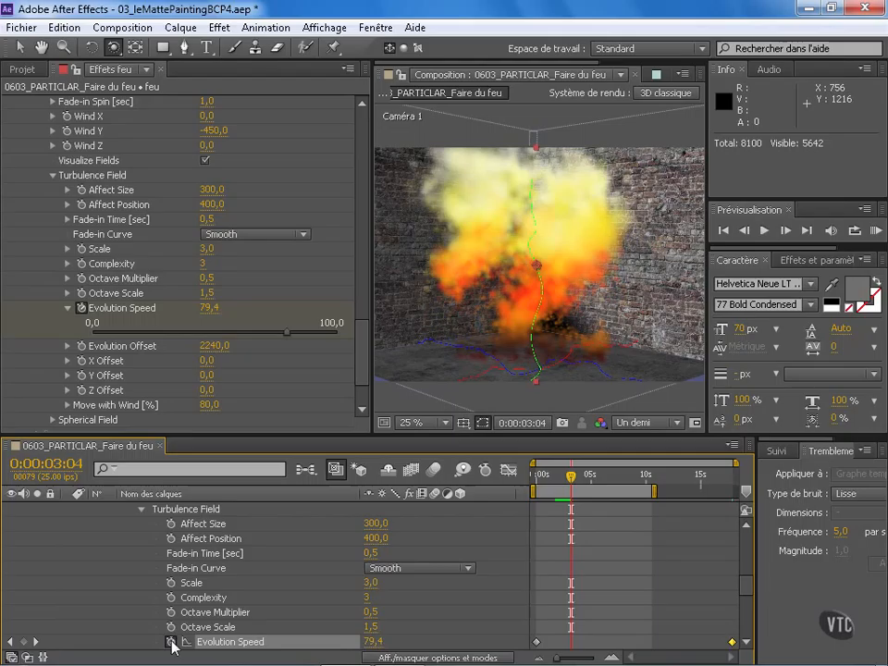
# - Set the last Evolution Speed keyframe to 1000 and preview the fire from the beginning
pyautogui.click(37, 642)
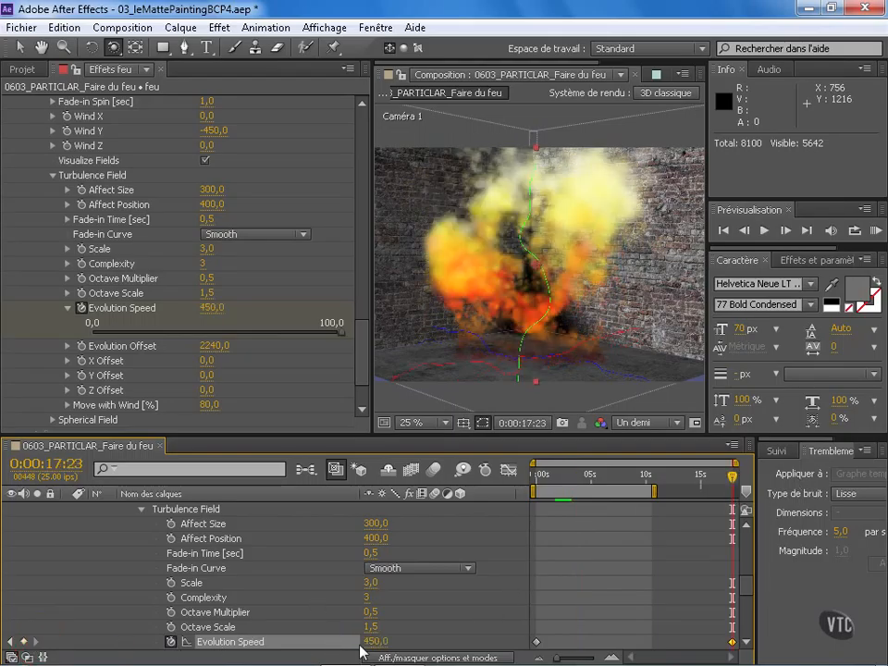
pyautogui.click(377, 641)
pyautogui.press('Return')
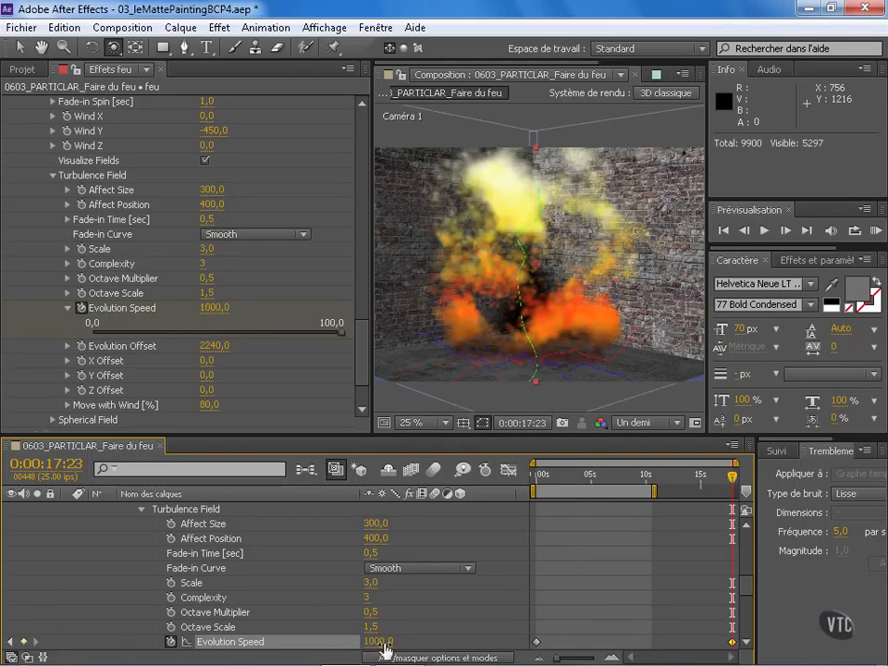
pyautogui.press('j')
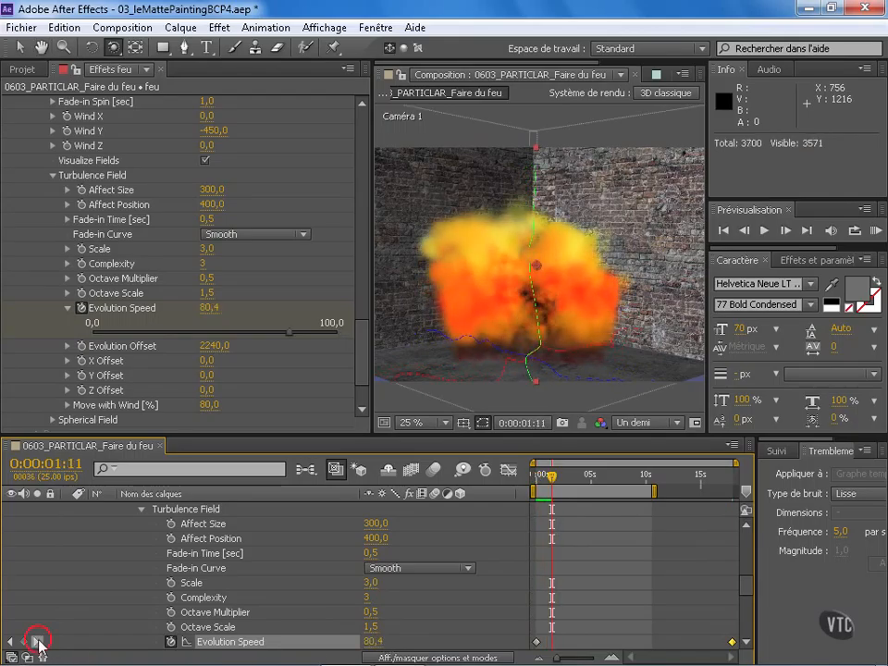
# - Raise the Evolution Speed keyframe at 0:00:17:23 to 3000 and play back the fire from 0:00:00:00
pyautogui.click(37, 641)
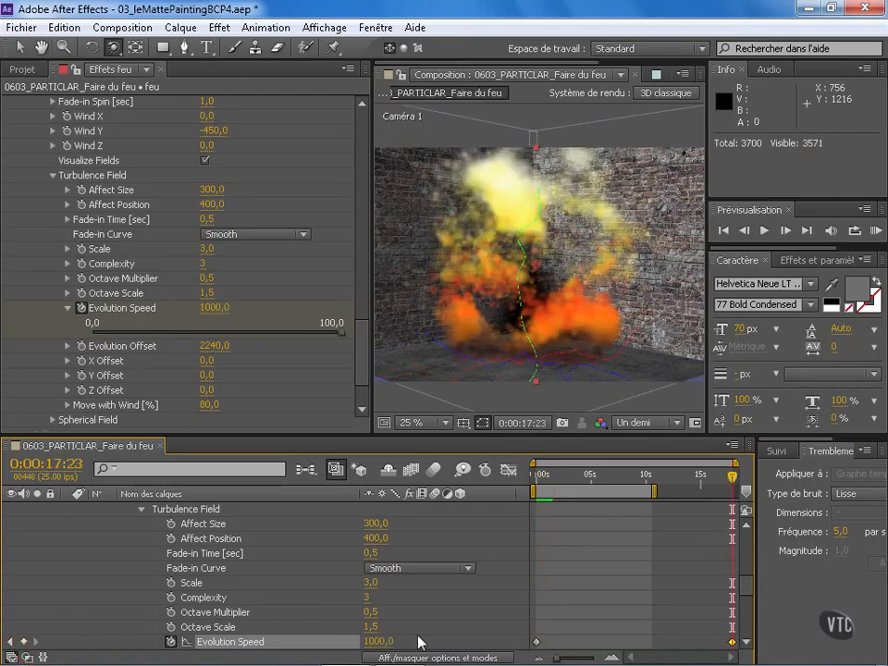
pyautogui.click(377, 641)
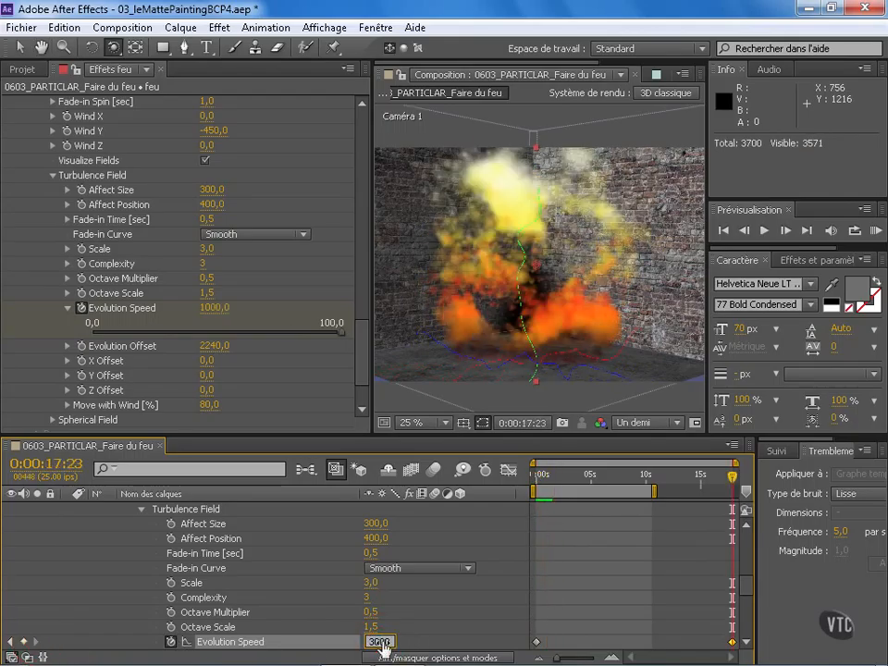
pyautogui.press('Return')
pyautogui.press('Home')
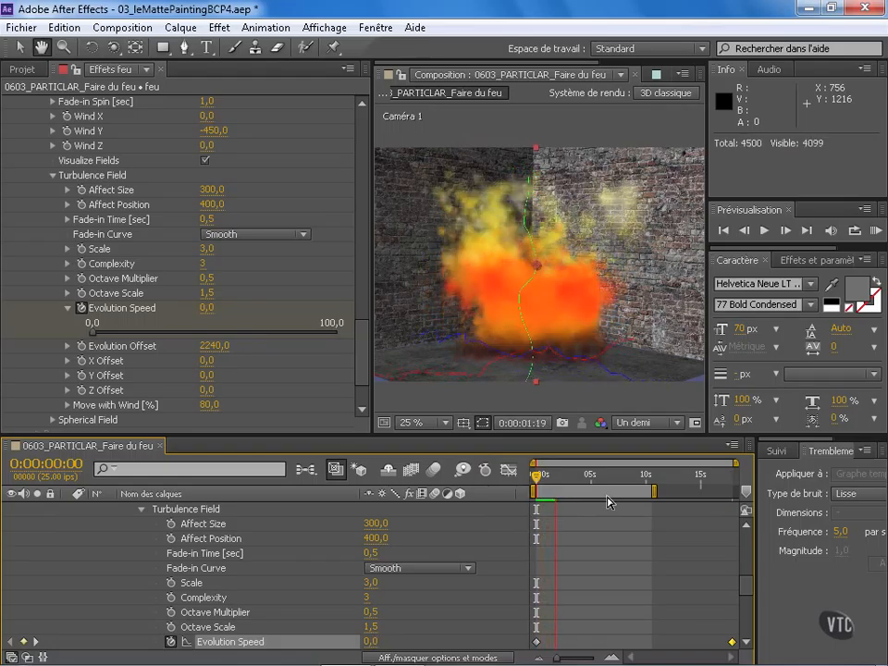
pyautogui.press('space')
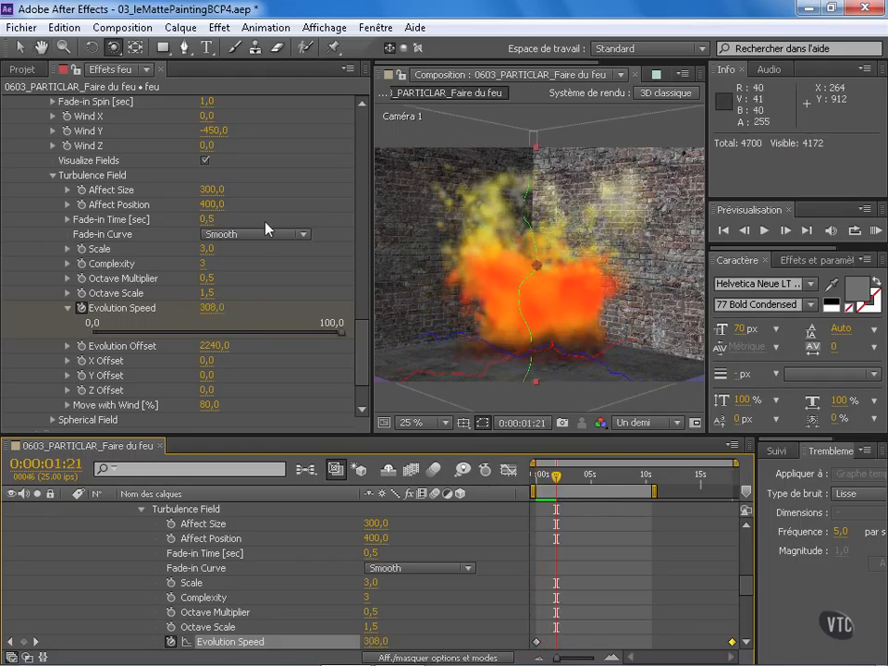
# - Set the turbulence field's Affect Position to 800 and preview the fire from 0:00:03:14
pyautogui.click(213, 204)
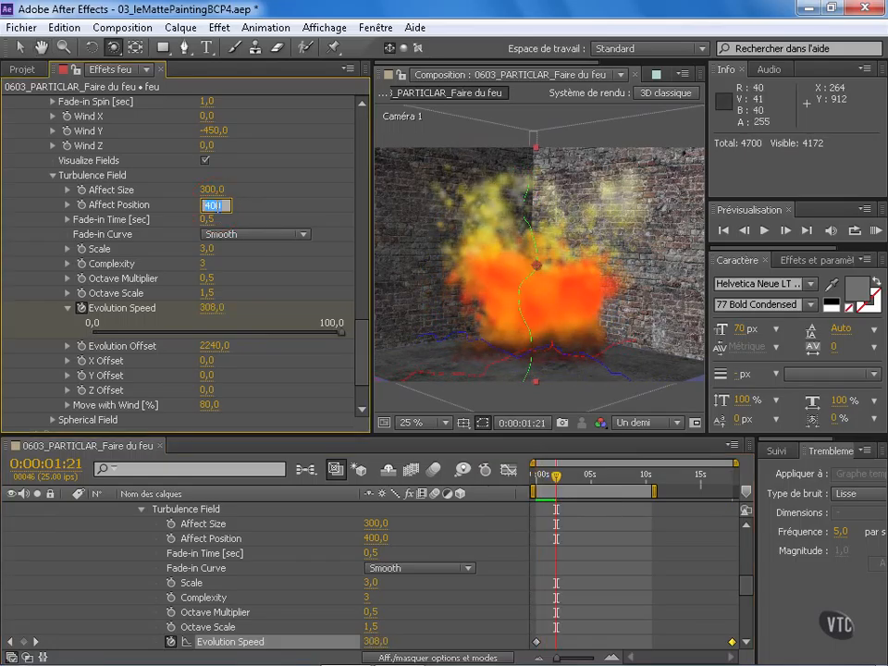
pyautogui.press('Return')
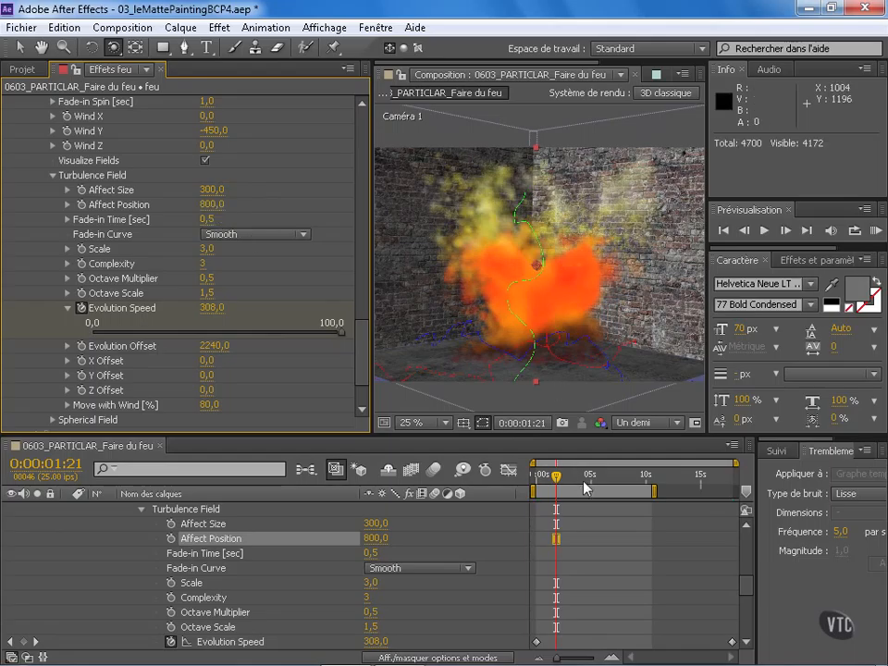
pyautogui.moveTo(556, 477); pyautogui.dragTo(574, 477)
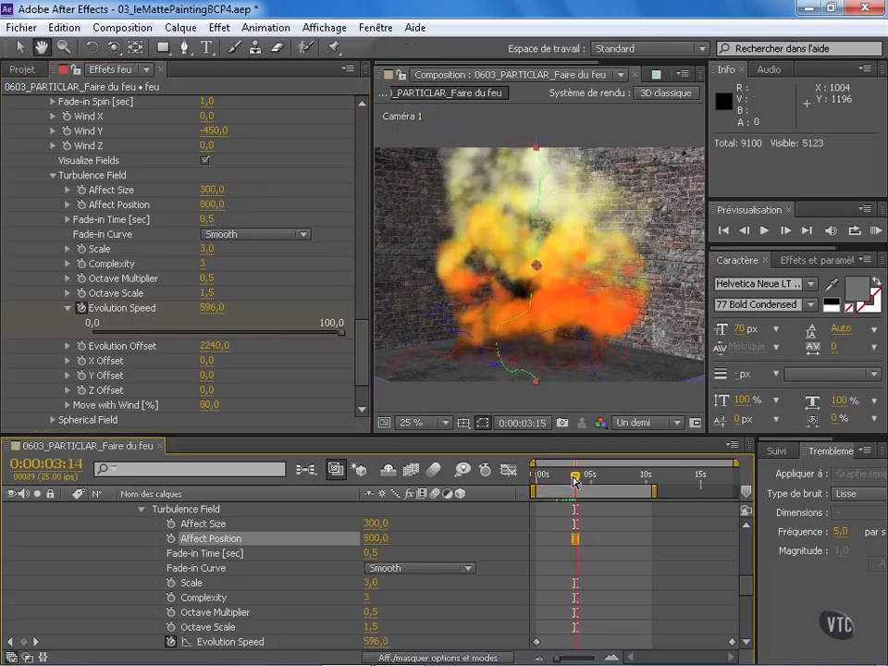
pyautogui.press('space')
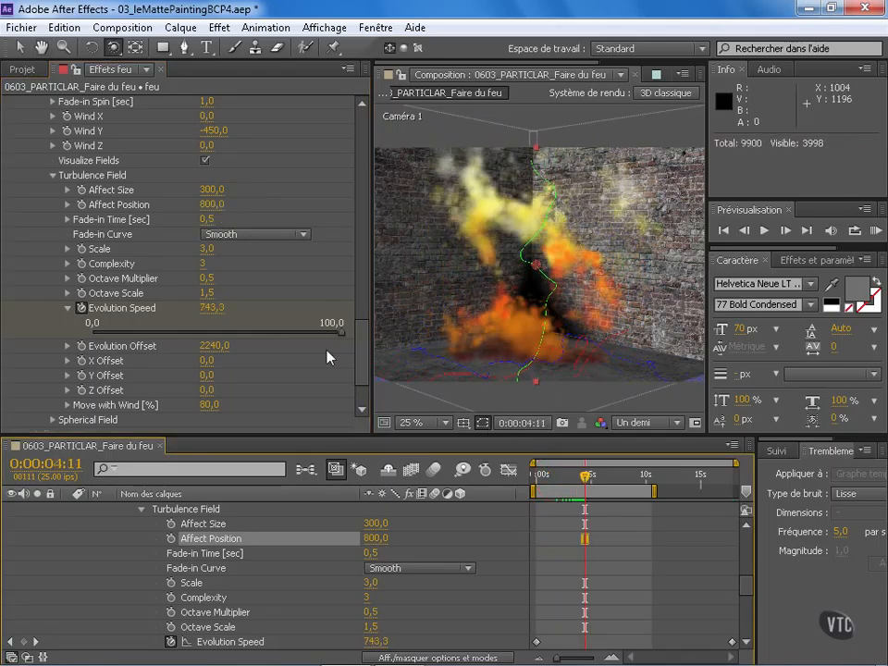
# - Set the turbulence field's Affect Position to 700
pyautogui.click(214, 205)
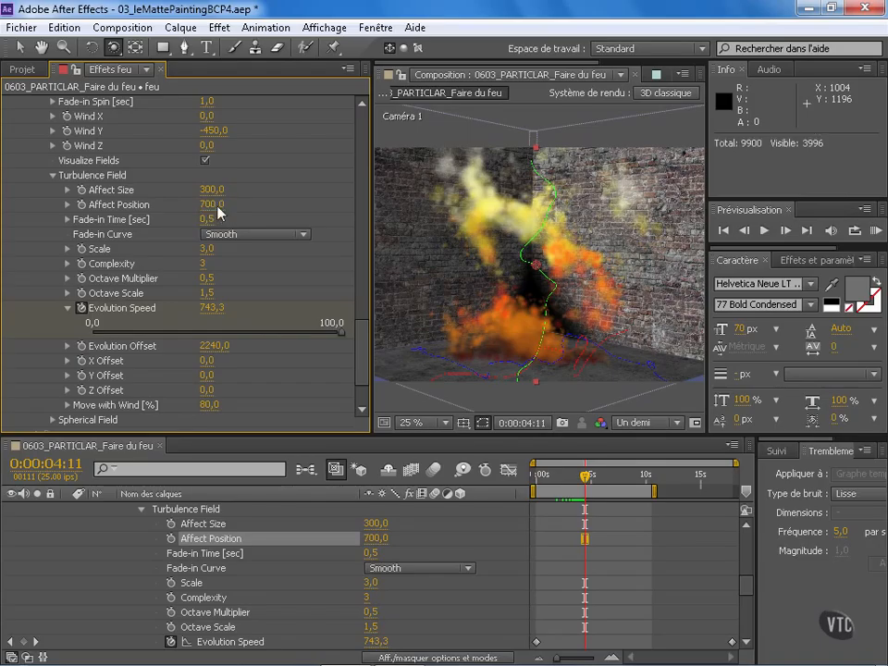
# - Set the turbulence field's Affect Position to 600 and Affect Size to 100, previewing the fire from 0:00:05:09
pyautogui.press('space')
pyautogui.click(219, 205)
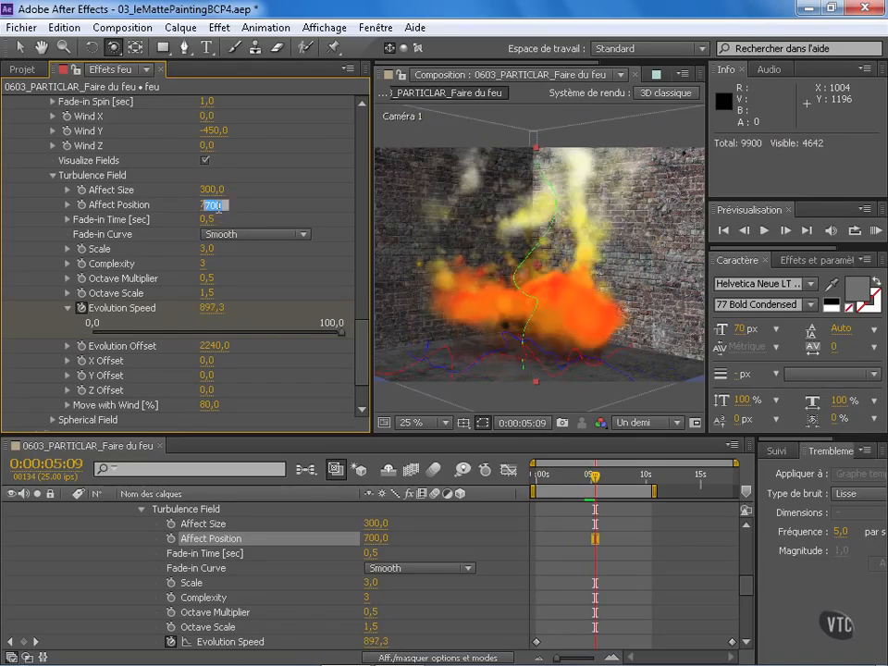
pyautogui.write('600')
pyautogui.click(212, 190)
pyautogui.write('100')
pyautogui.press('Return')
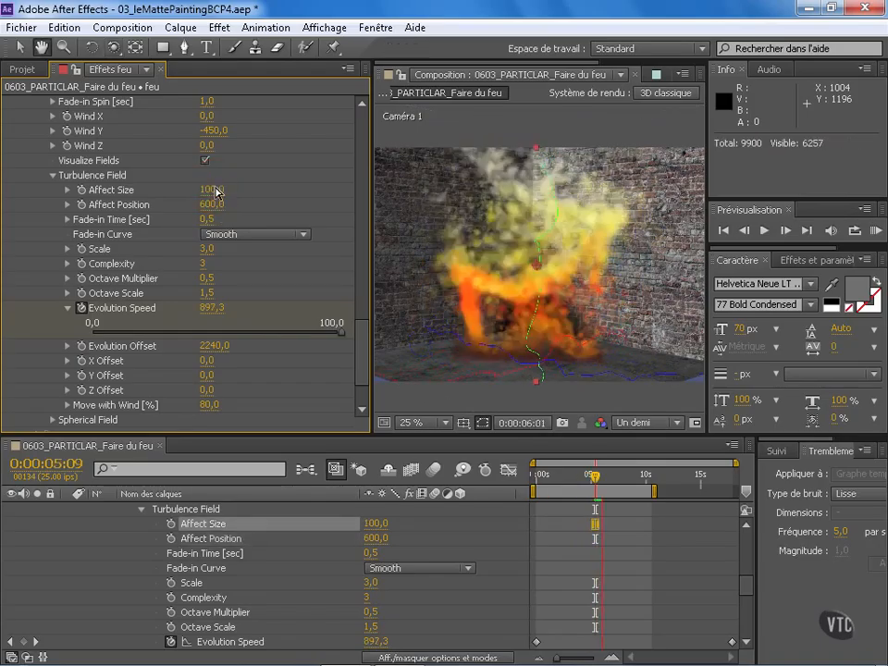
# - Set the turbulence field's Affect Size to 300 and preview the fire up to 0:00:06:18
pyautogui.click(217, 190)
pyautogui.write('300')
pyautogui.press('Return')
pyautogui.press('space')
# - Set the turbulence Octave Multiplier to 0,4 and Octave Scale to 1,4, and preview the fire from 0:00:06:18
pyautogui.moveTo(555, 232); pyautogui.dragTo(269, 298)
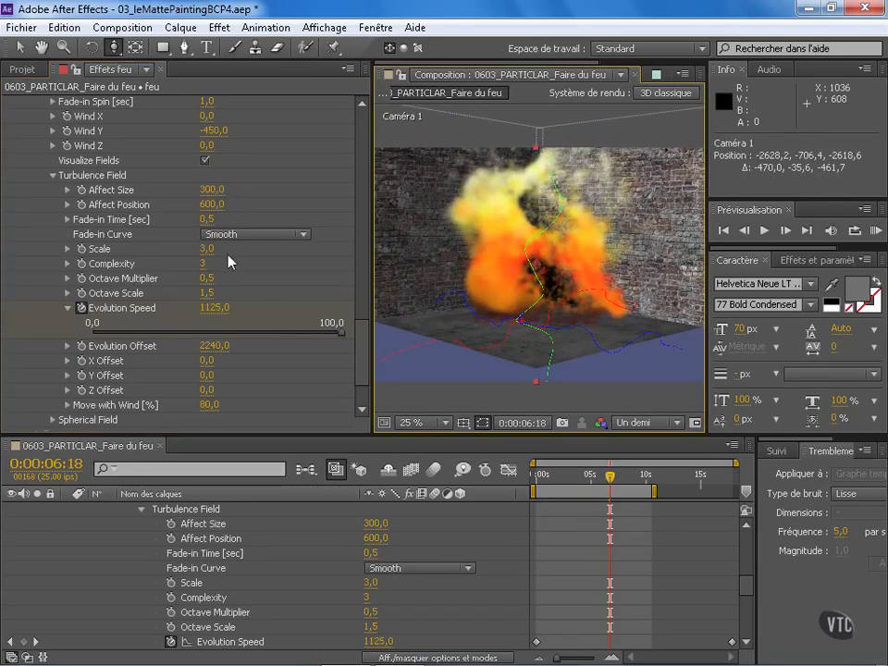
pyautogui.moveTo(207, 278); pyautogui.dragTo(201, 293)
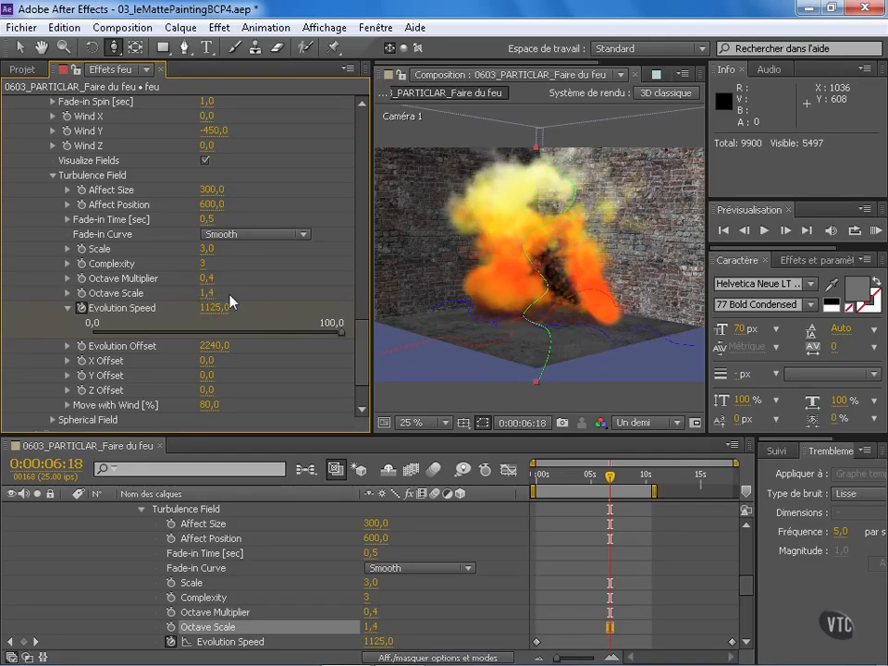
pyautogui.press('space')
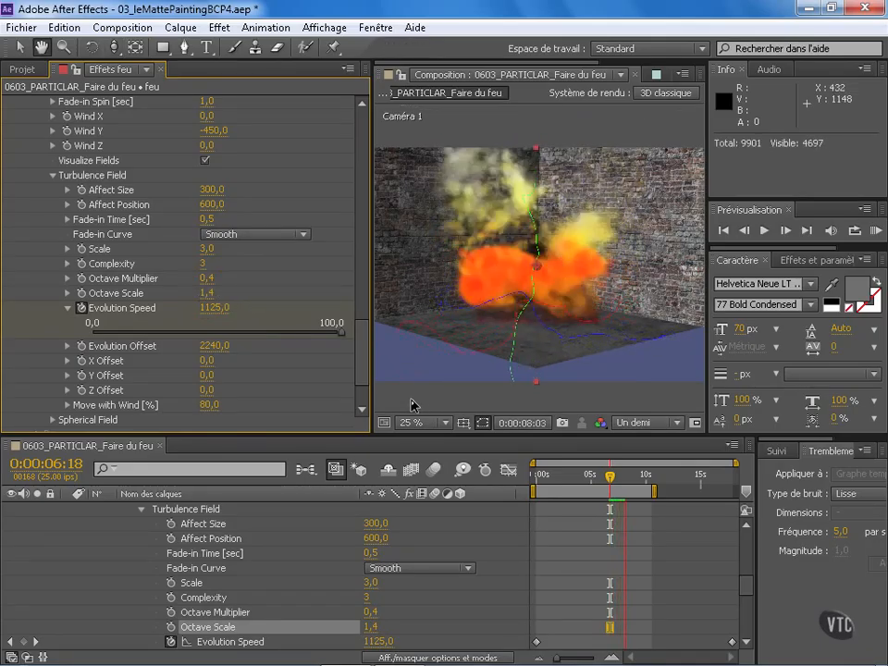
pyautogui.press('space')
# - Set the turbulence field's X Offset to 330 and preview the fire from the beginning of the composition
pyautogui.moveTo(208, 361); pyautogui.dragTo(216, 360)
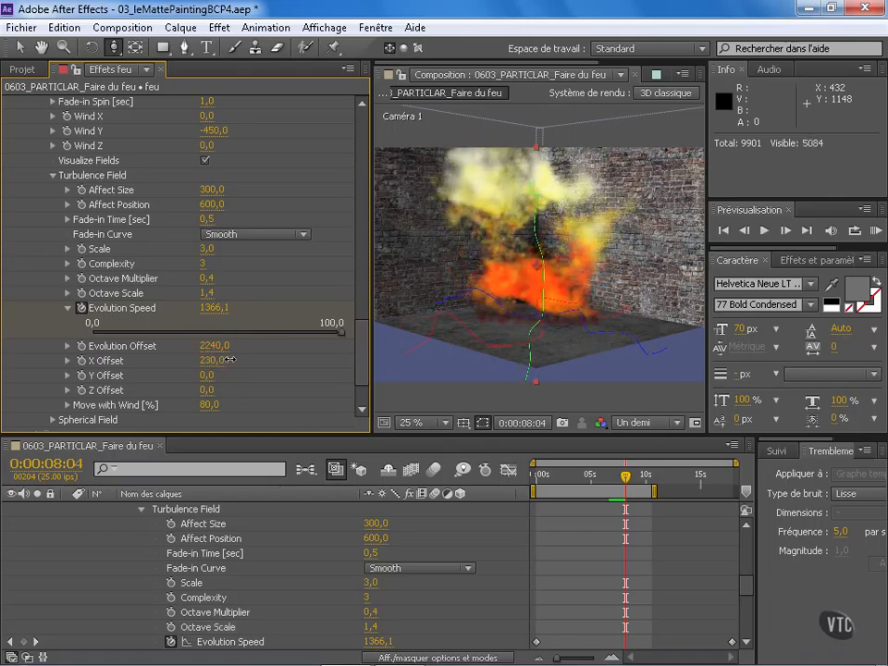
pyautogui.press('space')
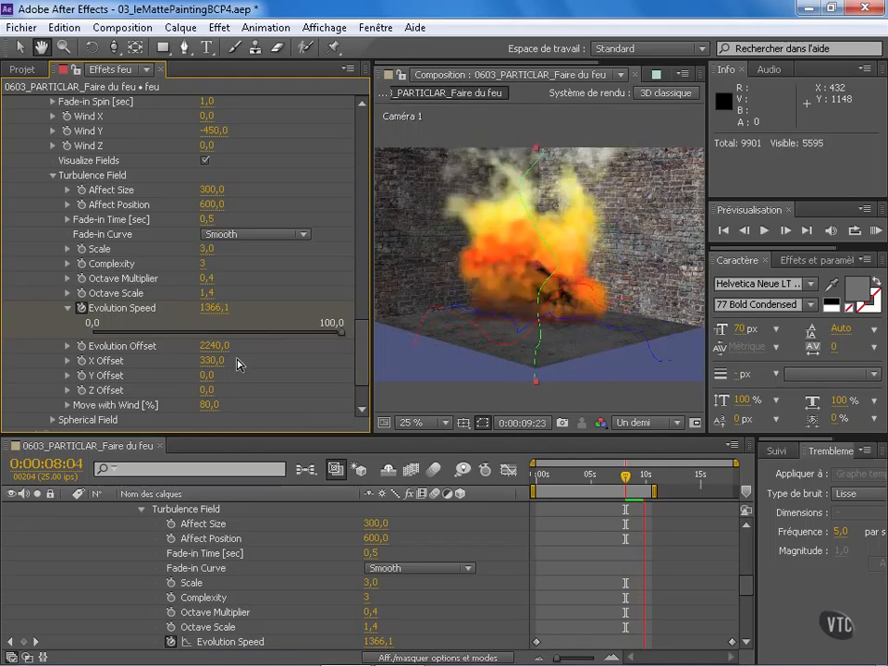
pyautogui.press('space')
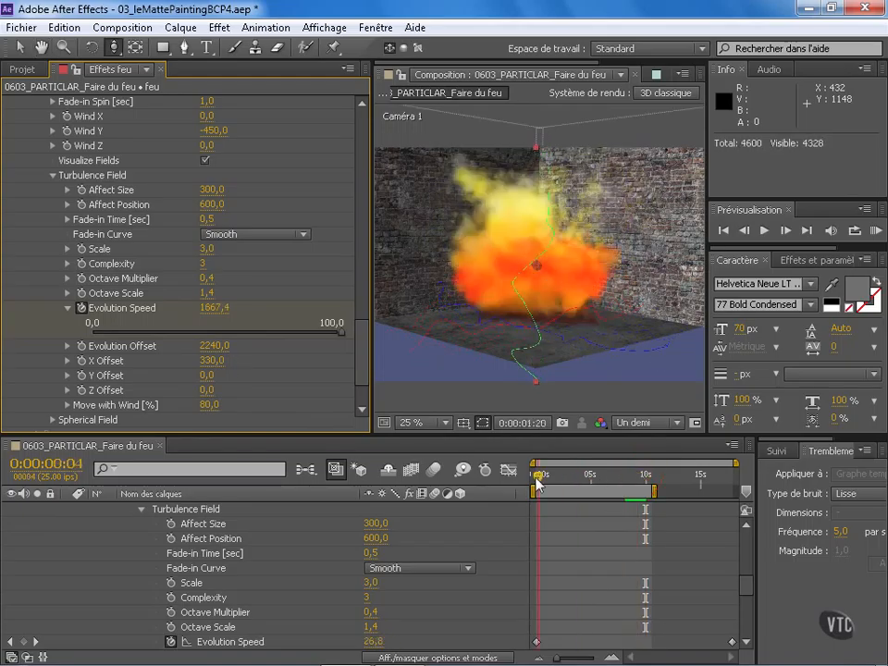
pyautogui.press('Home')
pyautogui.press('space')
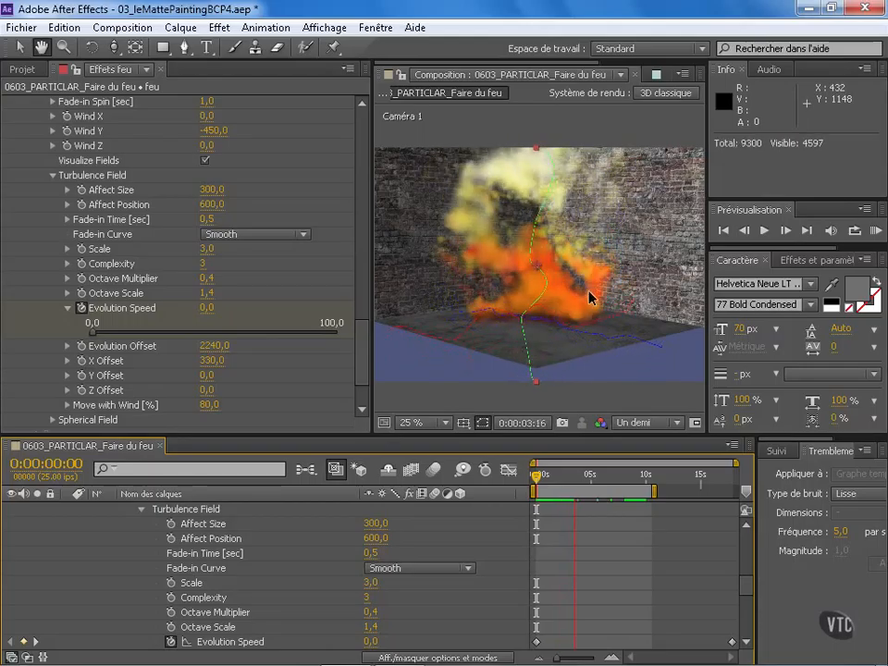
pyautogui.press('space')
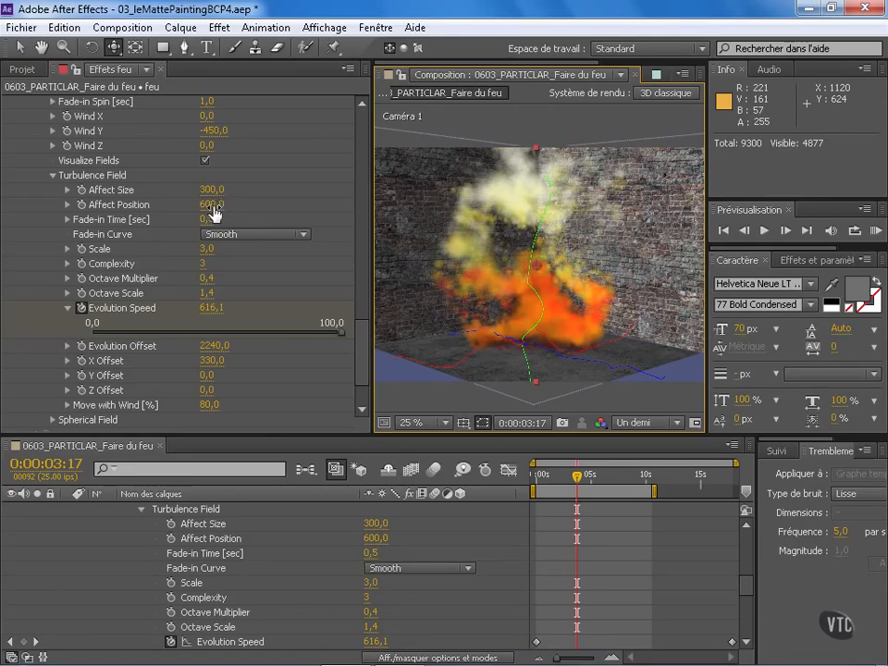
# - Set the turbulence field's Affect Position to 500
pyautogui.click(212, 205)
pyautogui.write('500')
pyautogui.press('Return')
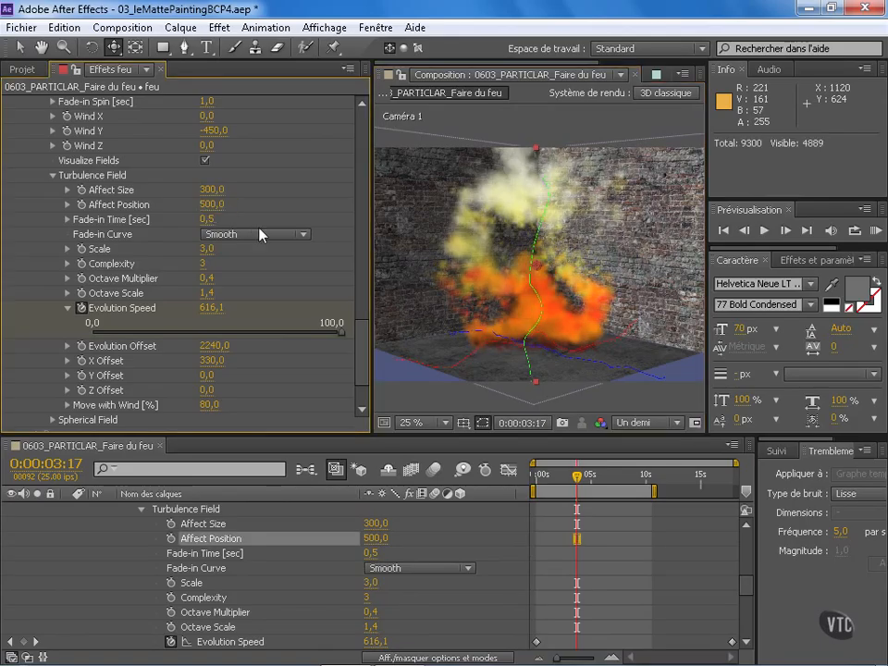
# - Set the turbulence field's Affect Position to 400 and Affect Size to 200, and preview the fire from 0:00:04:07
pyautogui.click(213, 204)
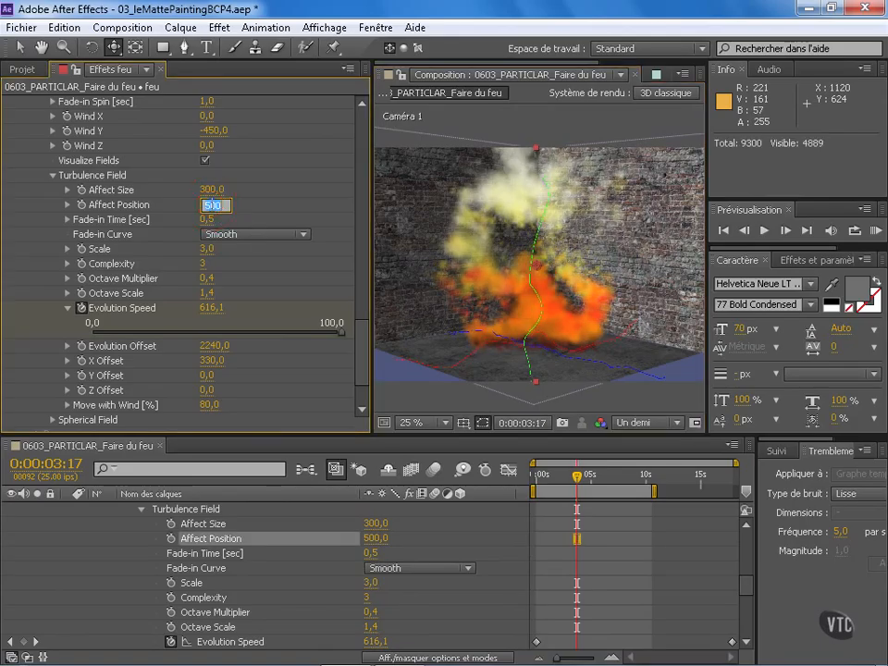
pyautogui.click(213, 190)
pyautogui.write('200')
pyautogui.press('Return')
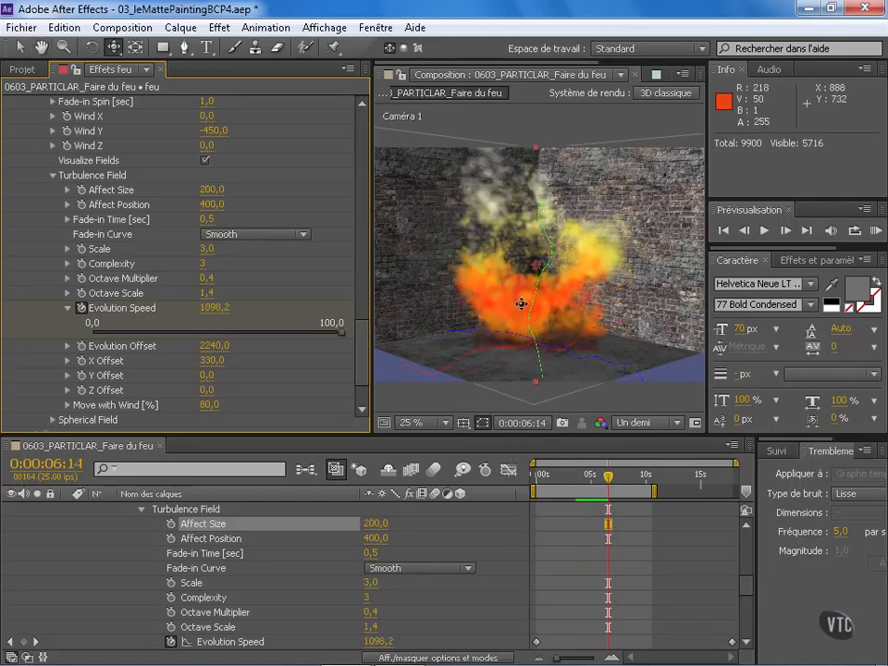
pyautogui.click(584, 479)
pyautogui.press('space')
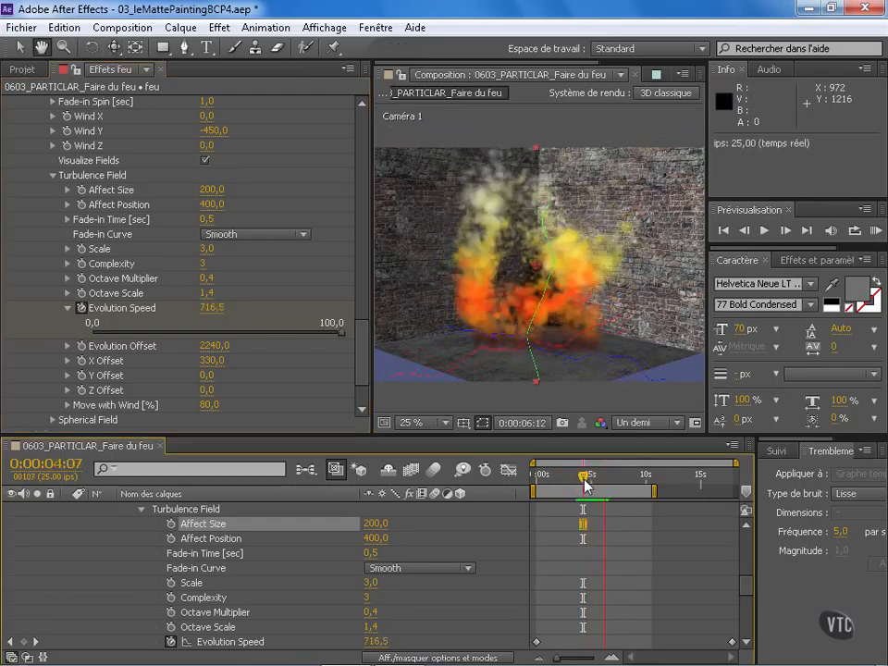
pyautogui.press('space')
# - Set the Evolution Speed keyframe at 0:00:17:23 to 1000 and check the fire between 0:00:05:13 and 0:00:06:09
pyautogui.scroll(-1, 731, 565)
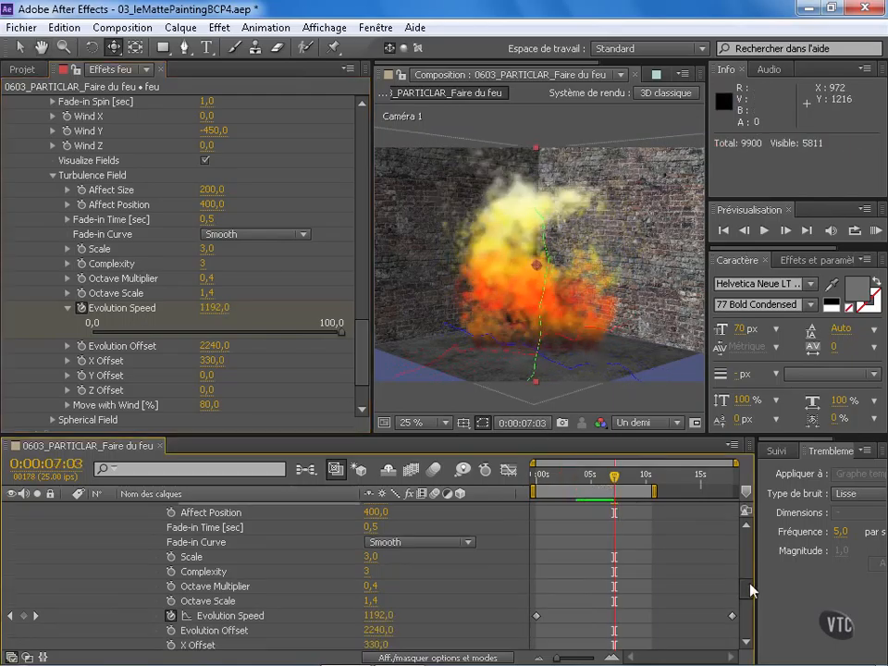
pyautogui.click(37, 616)
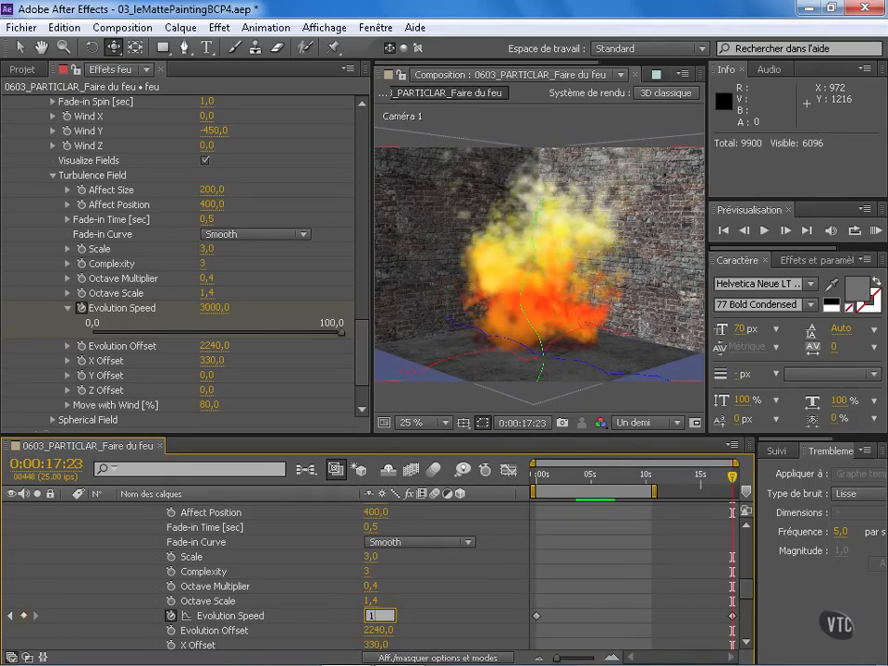
pyautogui.press('Return')
pyautogui.click(597, 477)
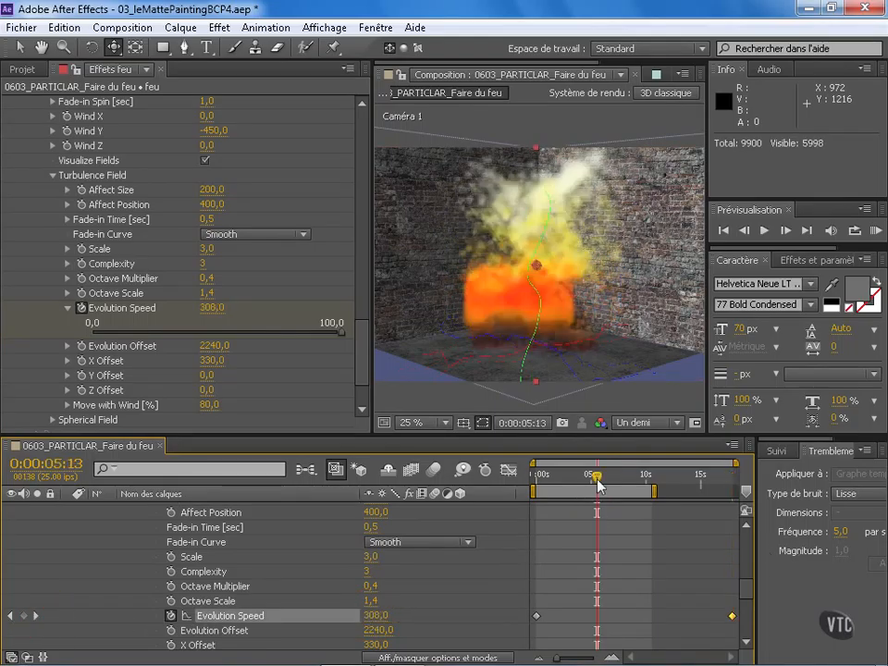
pyautogui.moveTo(596, 479); pyautogui.dragTo(605, 480)
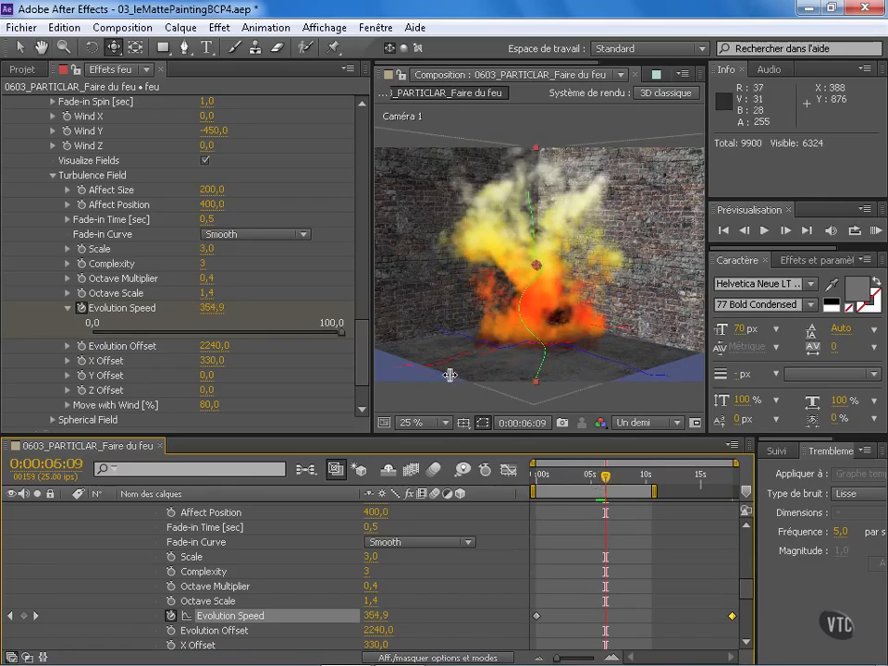
# - Set Wind Y to -800 in the Air physics settings and preview the fire from 0:00:00:24
pyautogui.scroll(15, 359, 297)
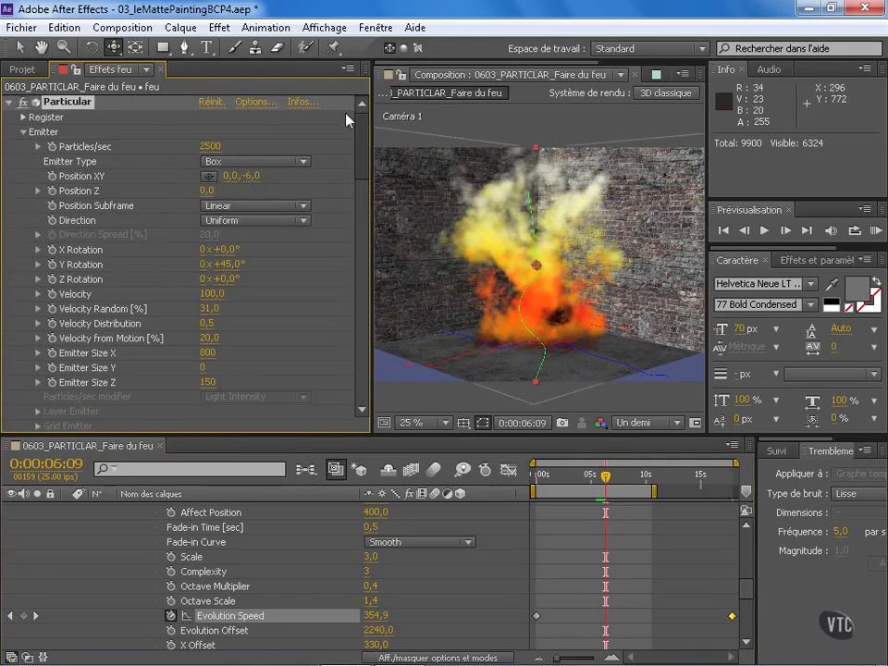
pyautogui.moveTo(351, 119); pyautogui.dragTo(357, 301)
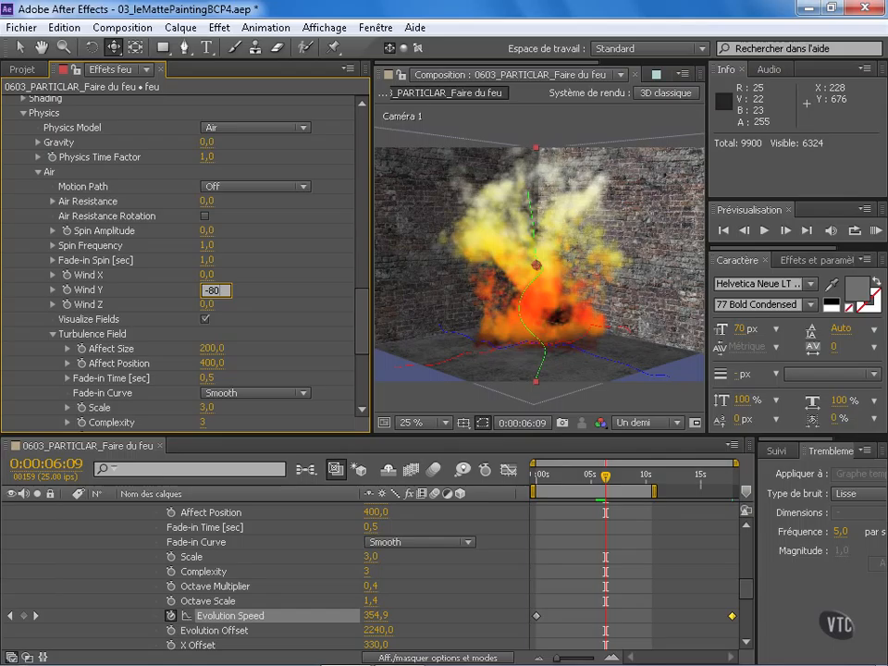
pyautogui.press('Return')
pyautogui.moveTo(606, 476); pyautogui.dragTo(549, 485)
pyautogui.press('space')
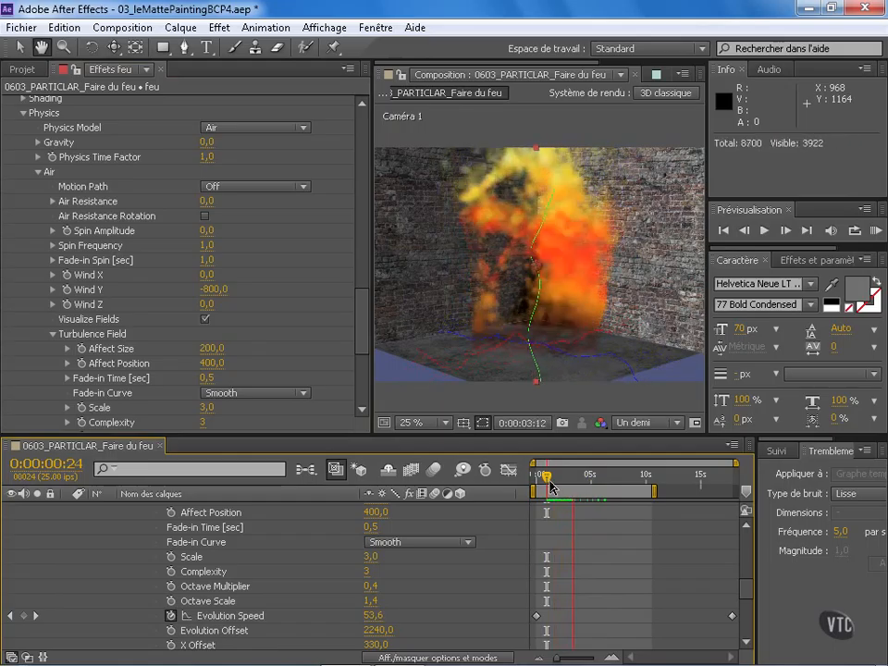
# - Set the particle Life to 1,5 seconds and preview the fire from 0:00:02:07
pyautogui.press('c')
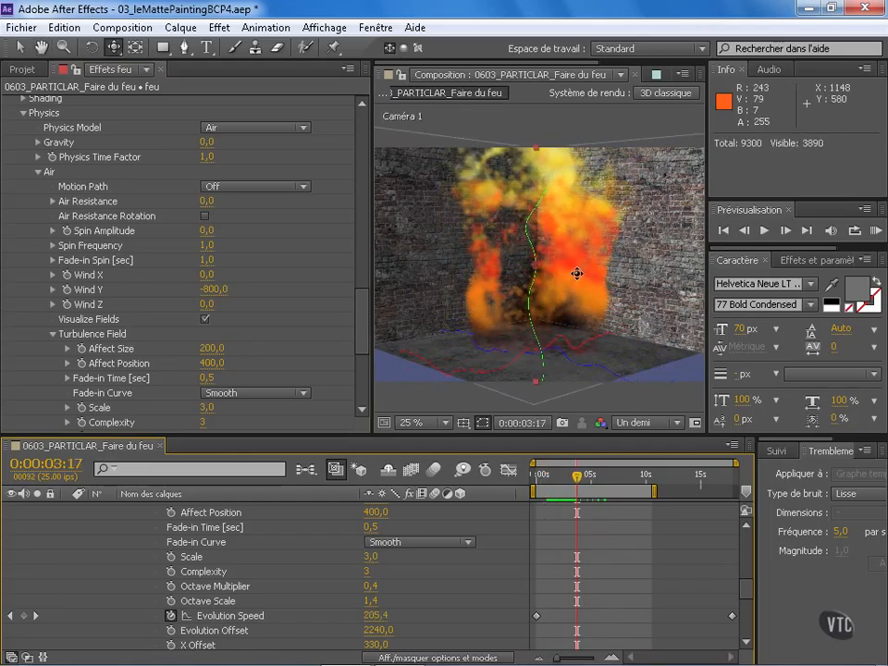
pyautogui.moveTo(577, 274); pyautogui.dragTo(530, 289)
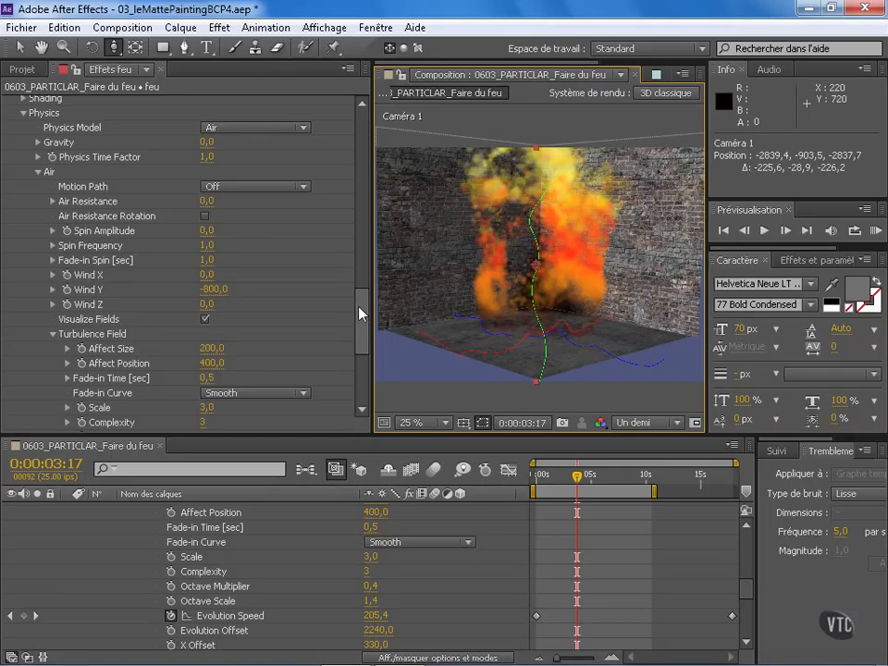
pyautogui.moveTo(361, 315); pyautogui.dragTo(355, 177)
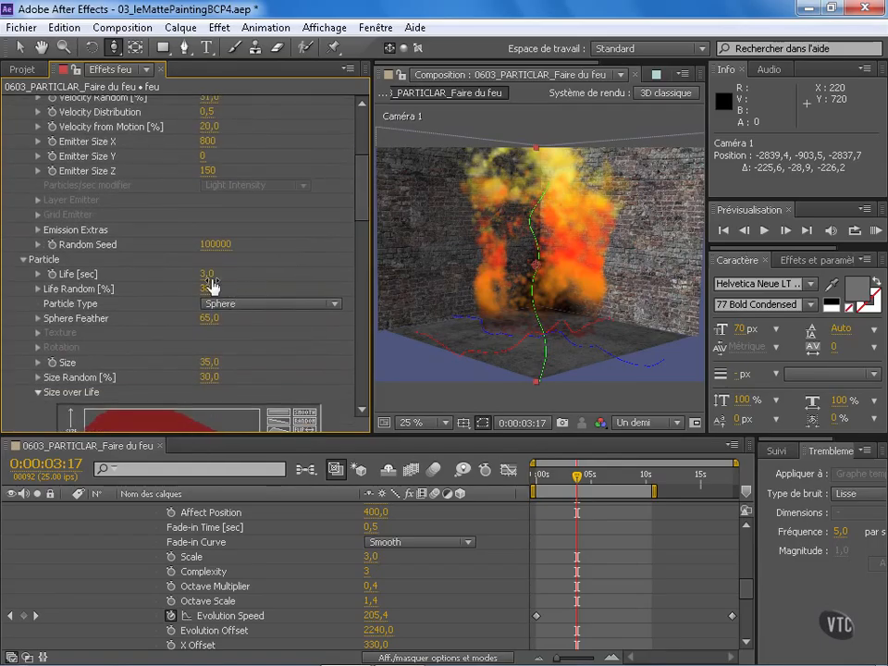
pyautogui.write('5')
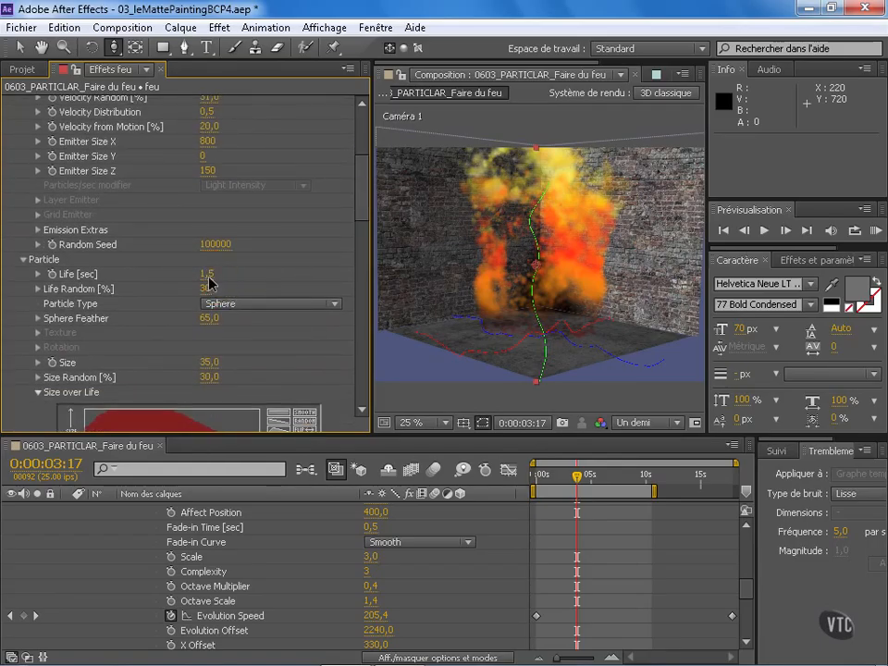
pyautogui.press('Return')
pyautogui.moveTo(581, 474); pyautogui.dragTo(562, 474)
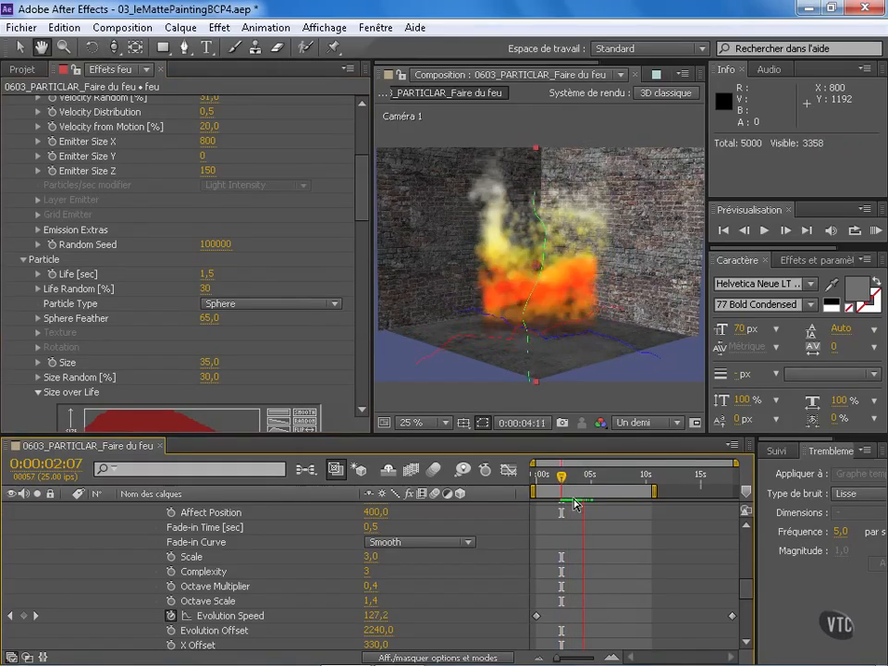
pyautogui.click(574, 503)
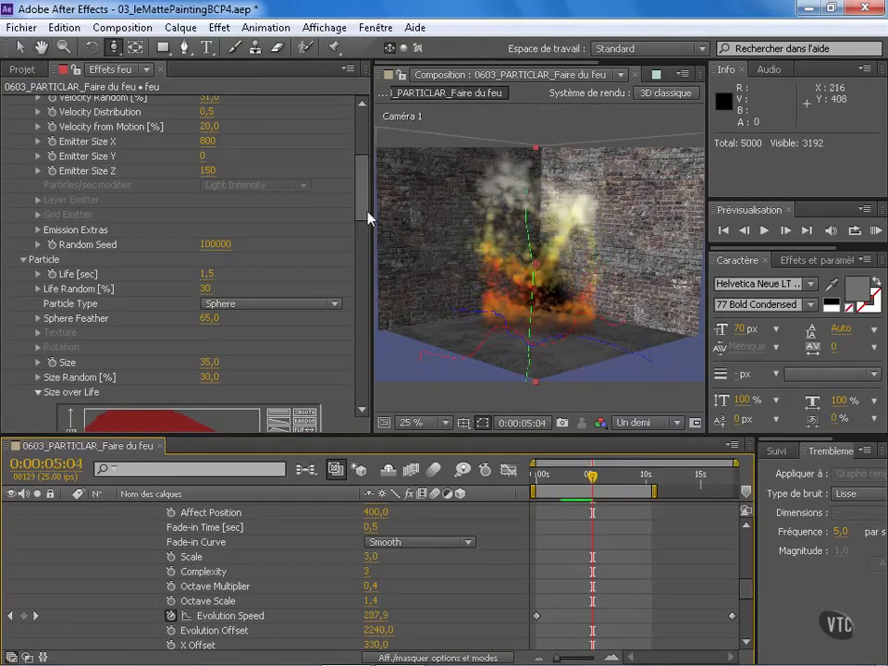
# - Set the turbulence field's Affect Size to 100 and check the fire at 0:00:07:03
pyautogui.moveTo(367, 211); pyautogui.dragTo(367, 386)
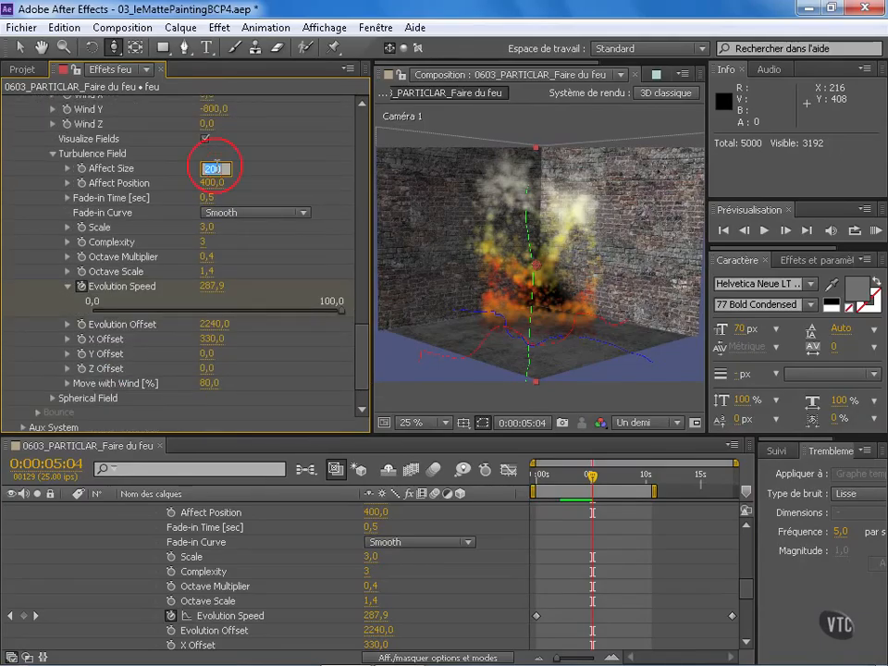
pyautogui.write('0')
pyautogui.press('Return')
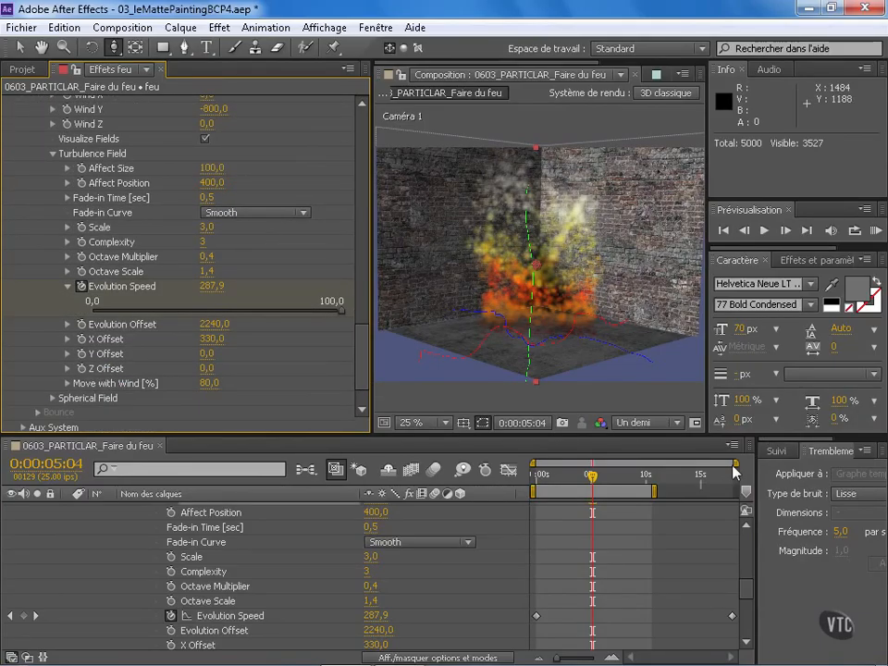
pyautogui.moveTo(594, 488); pyautogui.dragTo(614, 488)
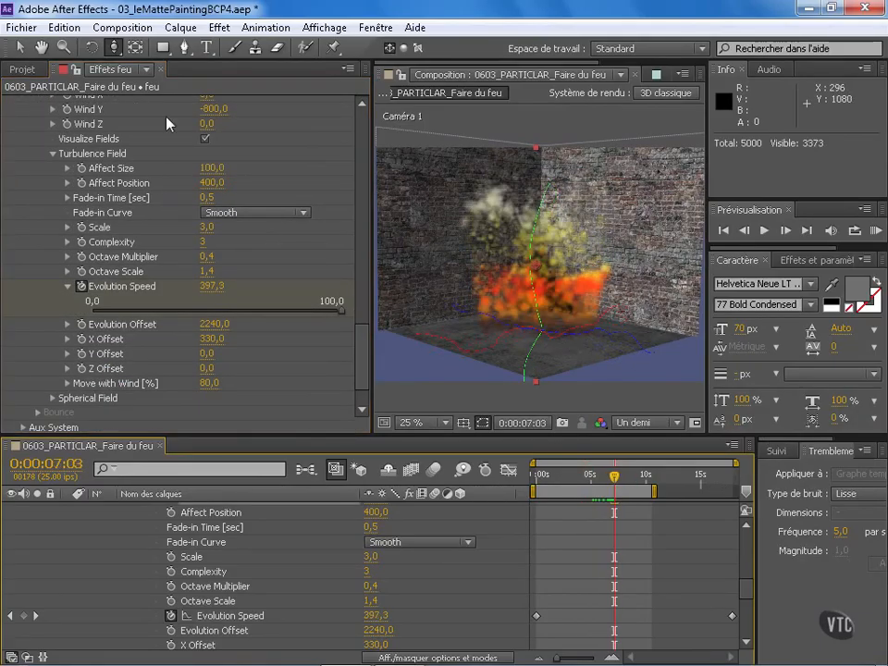
# - Set the turbulence field's Affect Size to 200 and check the fire at 0:00:03:16
pyautogui.click(219, 170)
pyautogui.write('200')
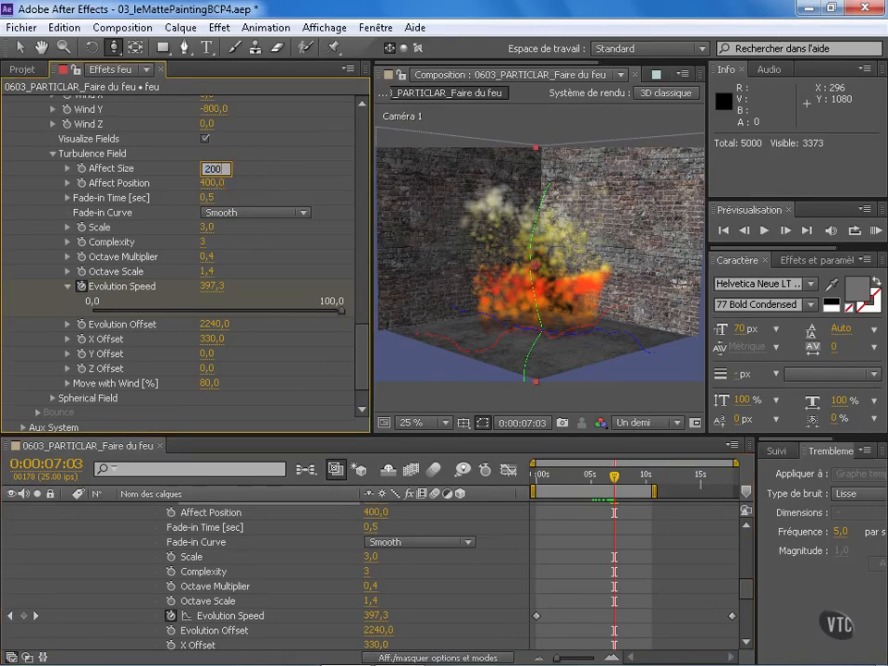
pyautogui.press('Return')
pyautogui.moveTo(614, 476); pyautogui.dragTo(575, 485)
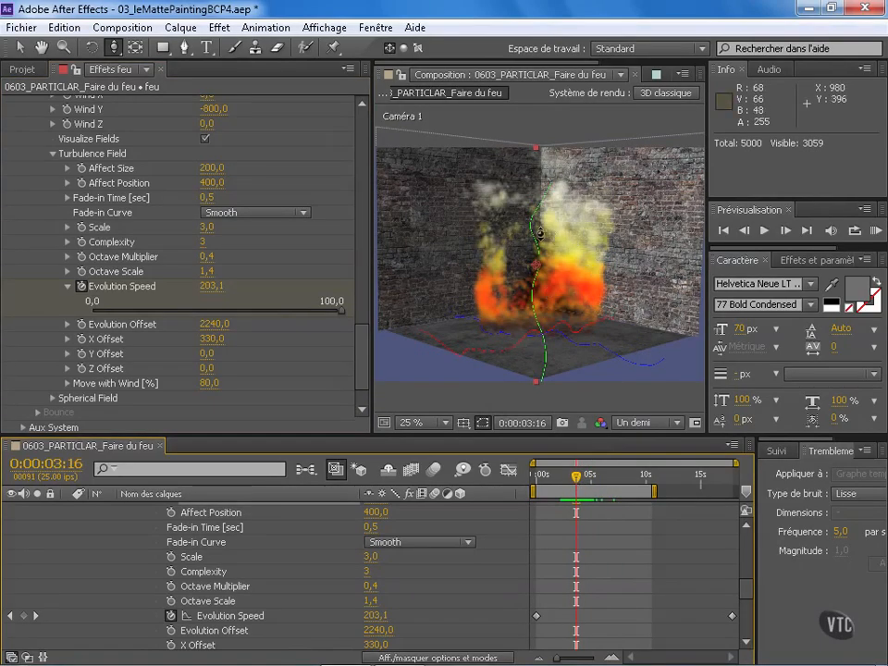
# - Set the particles' Size Random to 10 % and their Size to 45
pyautogui.moveTo(354, 316); pyautogui.dragTo(359, 197)
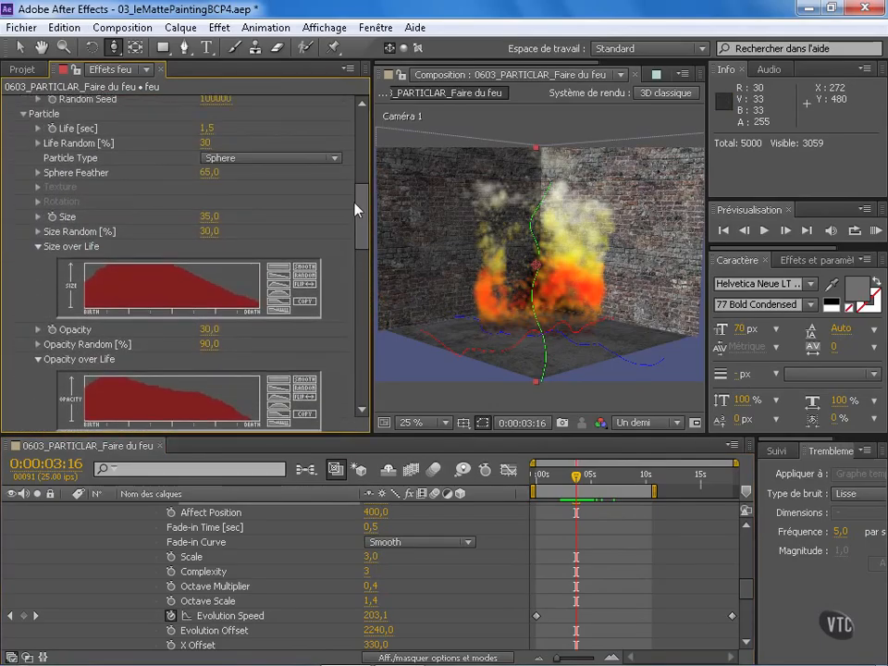
pyautogui.click(214, 232)
pyautogui.write('10')
pyautogui.press('Return')
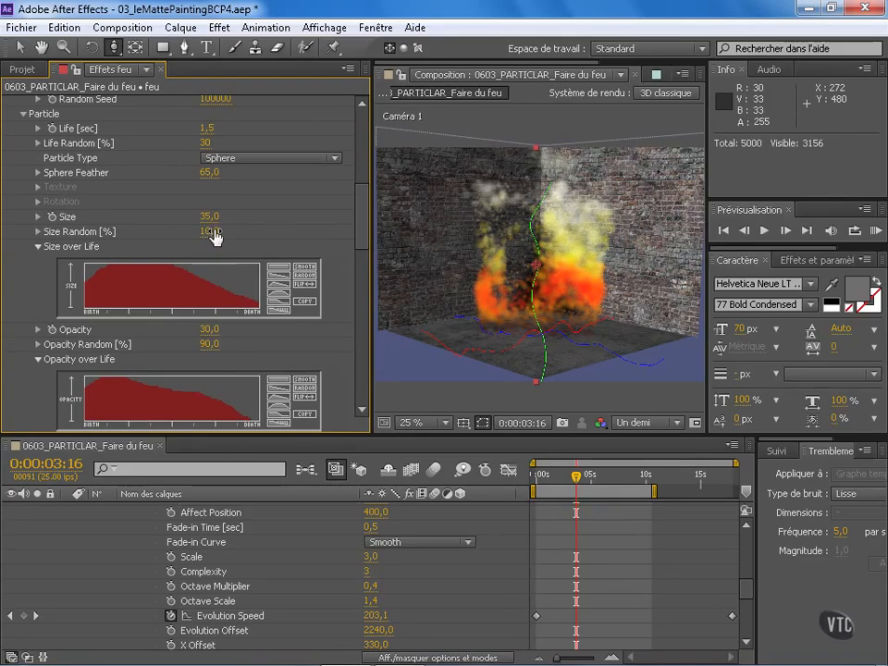
pyautogui.write('45')
pyautogui.press('Return')
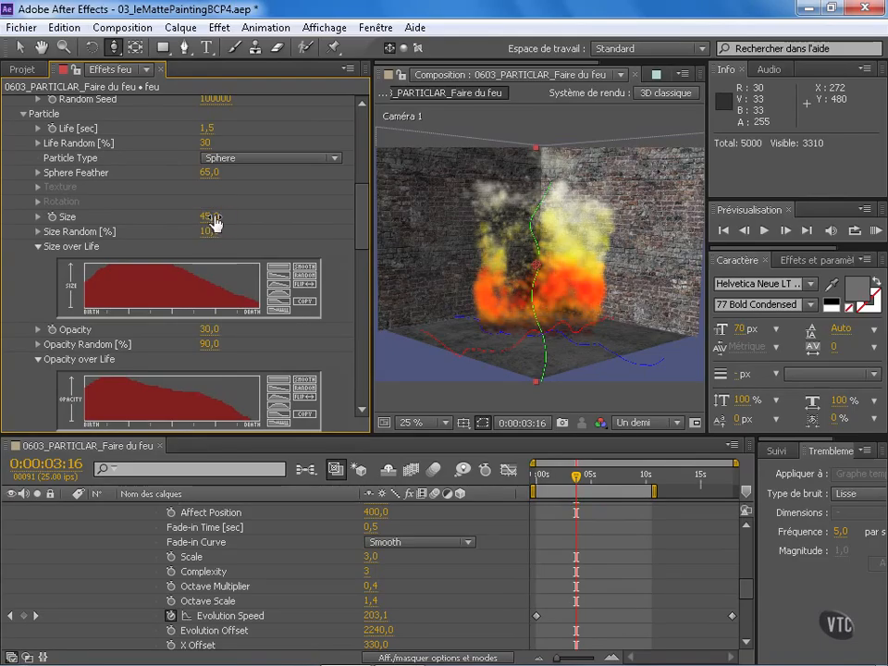
# - Preview the fire from 0:00:01:15 and set the turbulence field's Affect Size to 100
pyautogui.moveTo(576, 475); pyautogui.dragTo(554, 476)
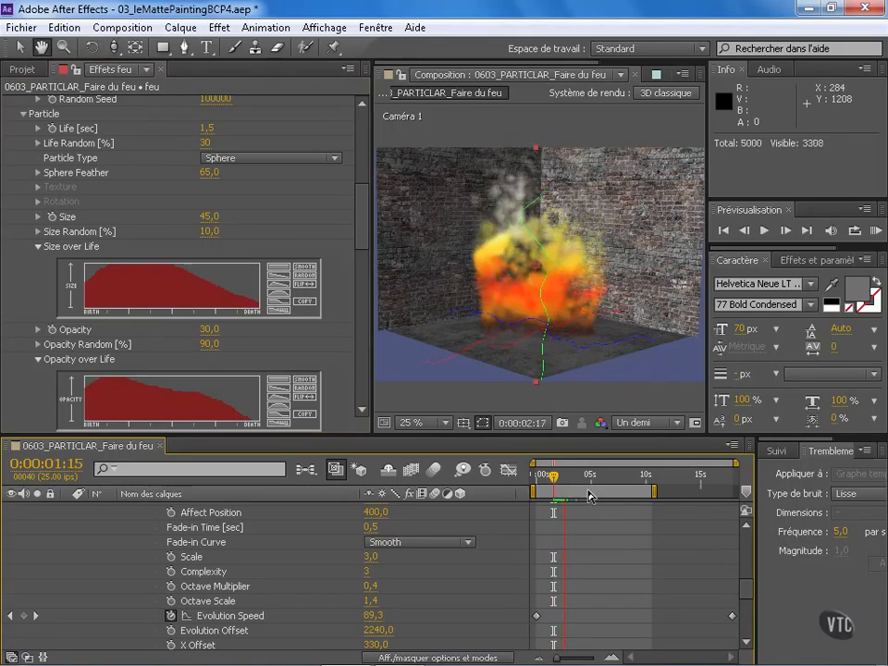
pyautogui.moveTo(361, 222); pyautogui.dragTo(366, 368)
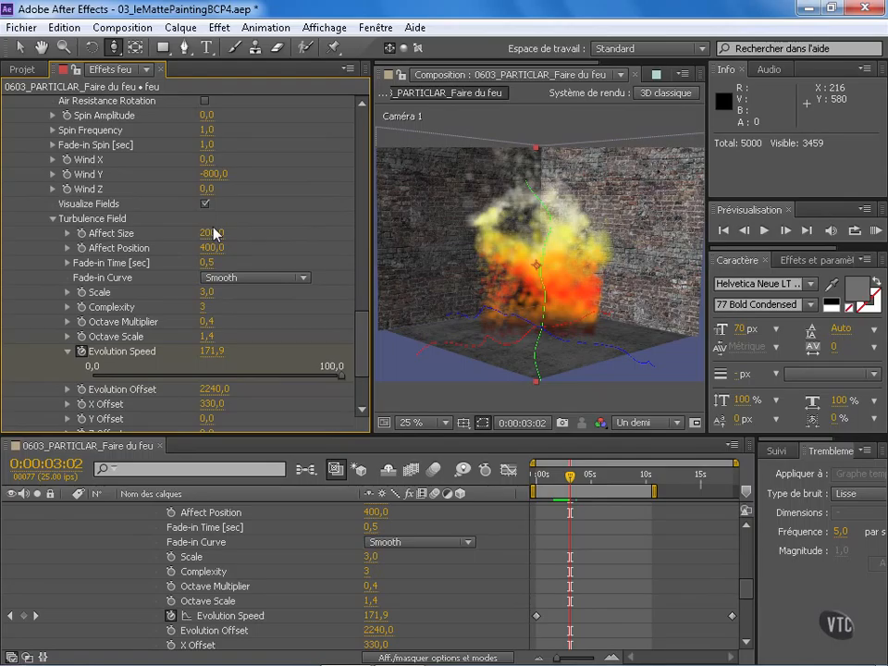
pyautogui.press('space')
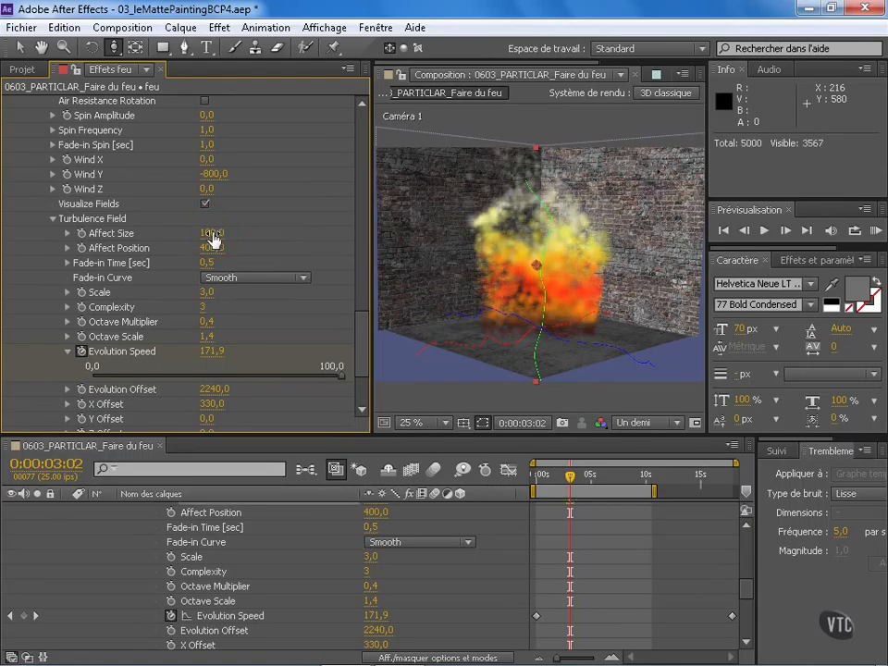
# - Set the turbulence field's Affect Size to 150 and preview the fire from 0:00:03:20 and 0:00:04:09
pyautogui.click(213, 233)
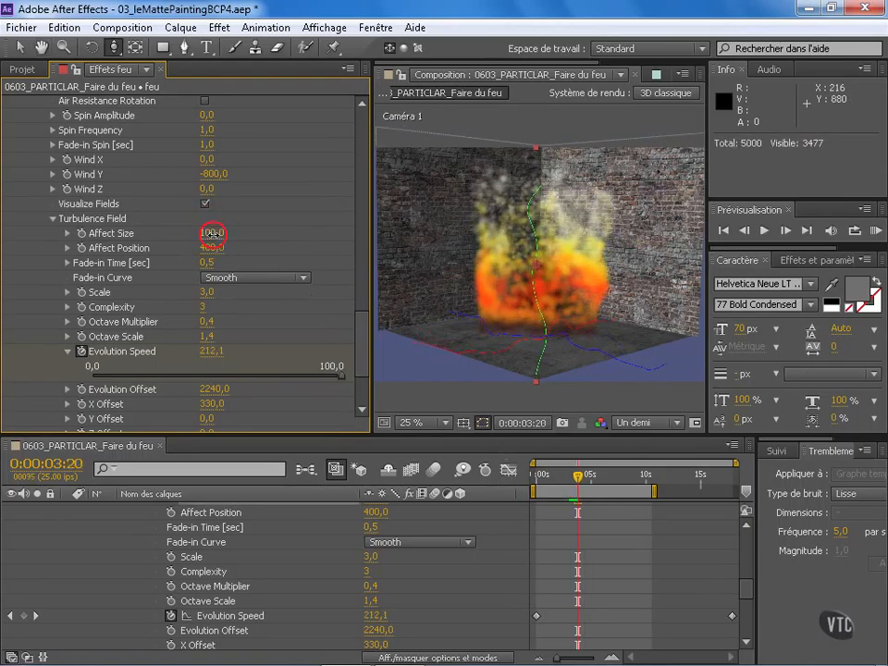
pyautogui.write('150')
pyautogui.press('Return')
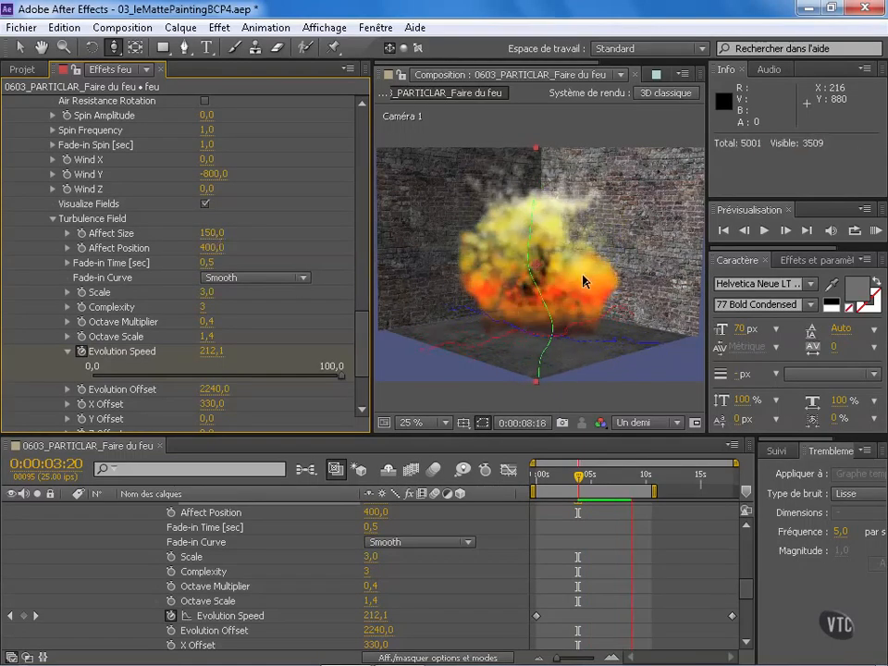
pyautogui.press('space')
pyautogui.scroll(6, 362, 282)
pyautogui.scroll(-5, 362, 282)
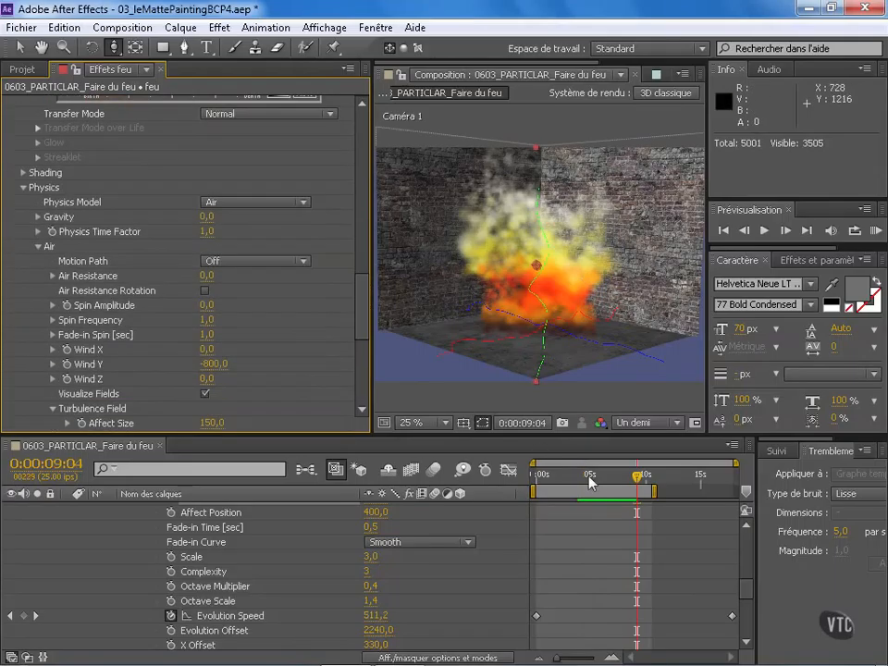
pyautogui.click(585, 476)
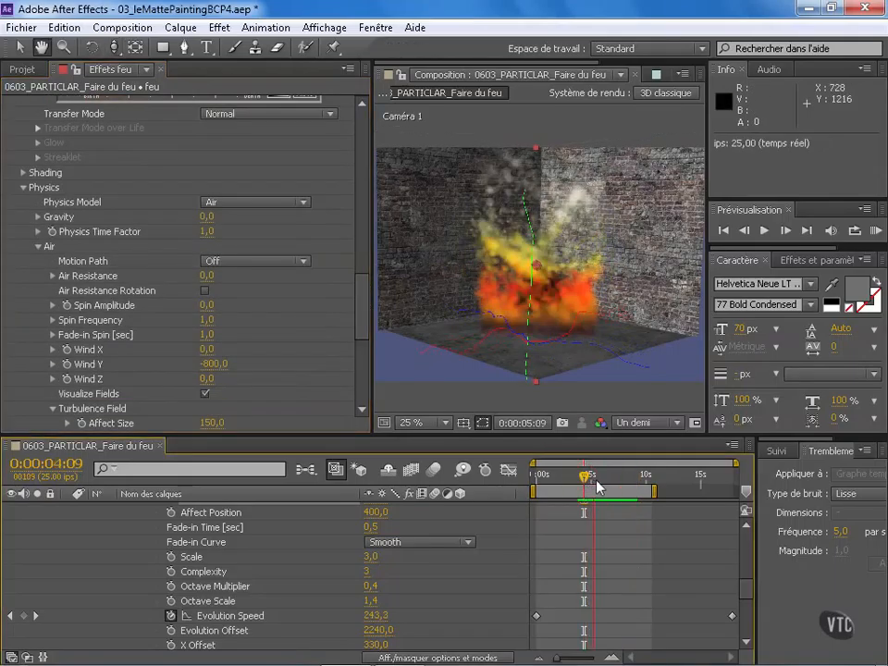
pyautogui.press('c')
# - Set the particles' Transfer Mode to Add
pyautogui.moveTo(367, 296); pyautogui.dragTo(363, 269)
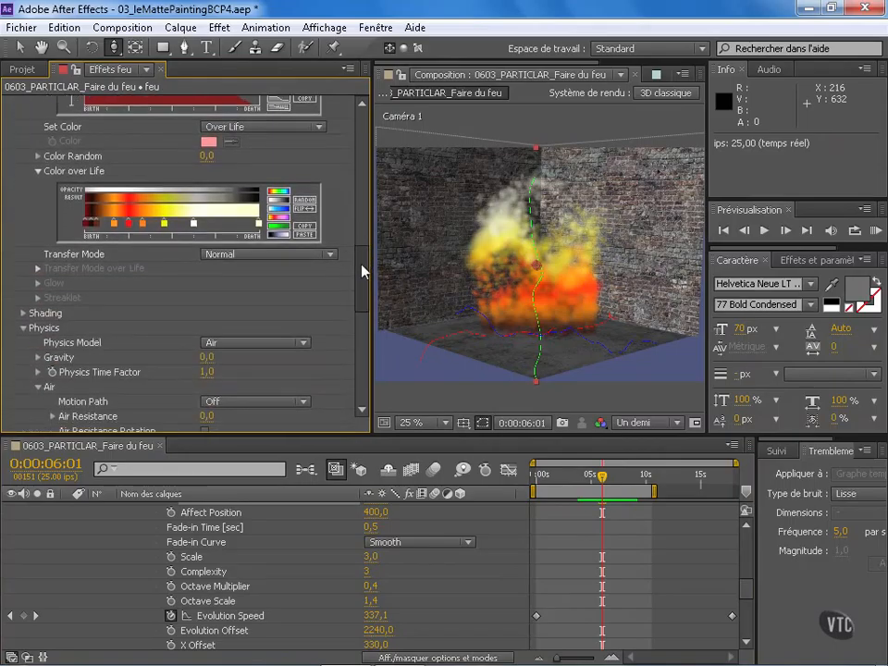
pyautogui.click(260, 254)
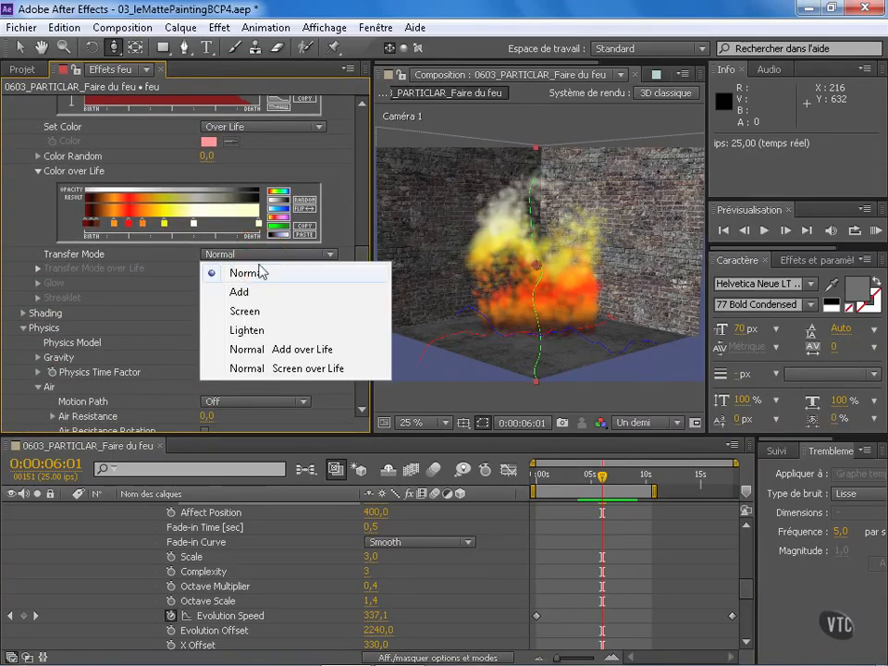
pyautogui.click(262, 293)
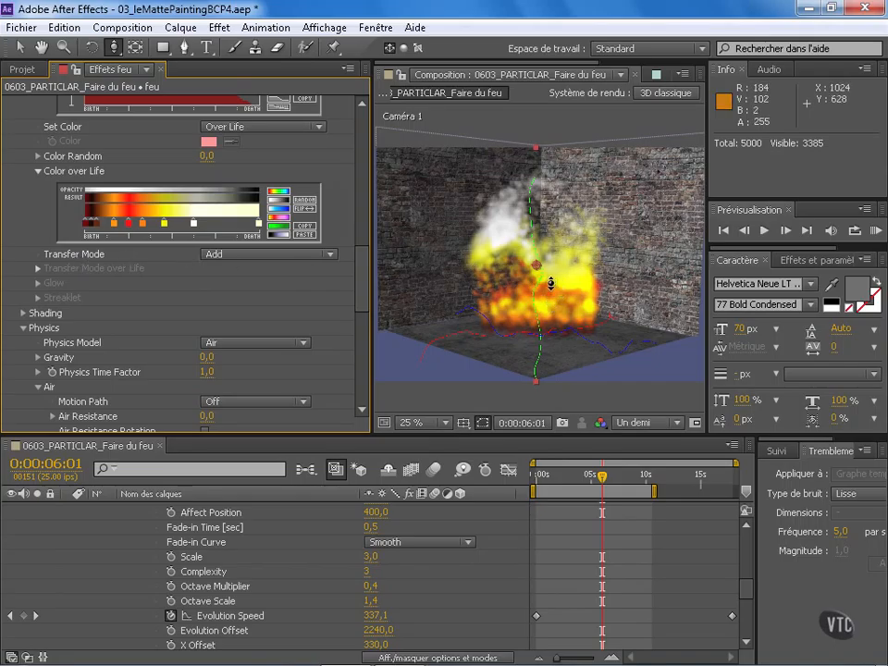
# - Try the Screen Transfer Mode on the particles and preview the fire from 0:00:04:19
pyautogui.click(294, 259)
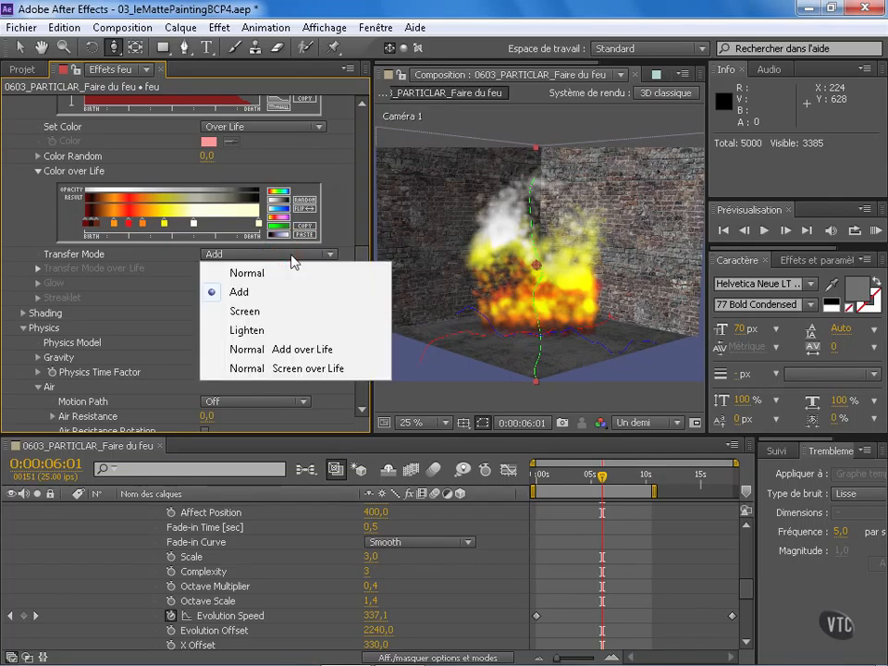
pyautogui.click(267, 312)
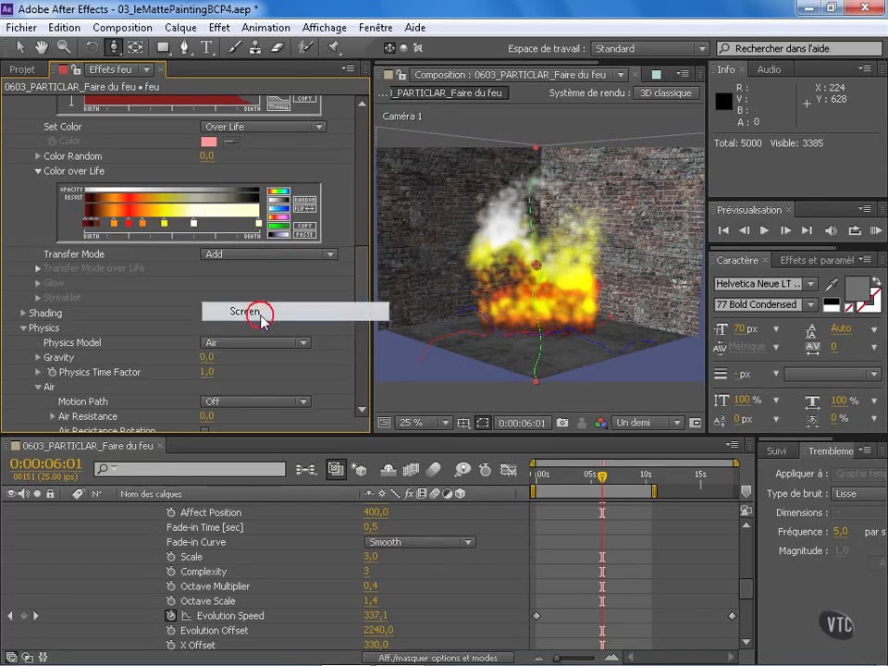
pyautogui.click(587, 477)
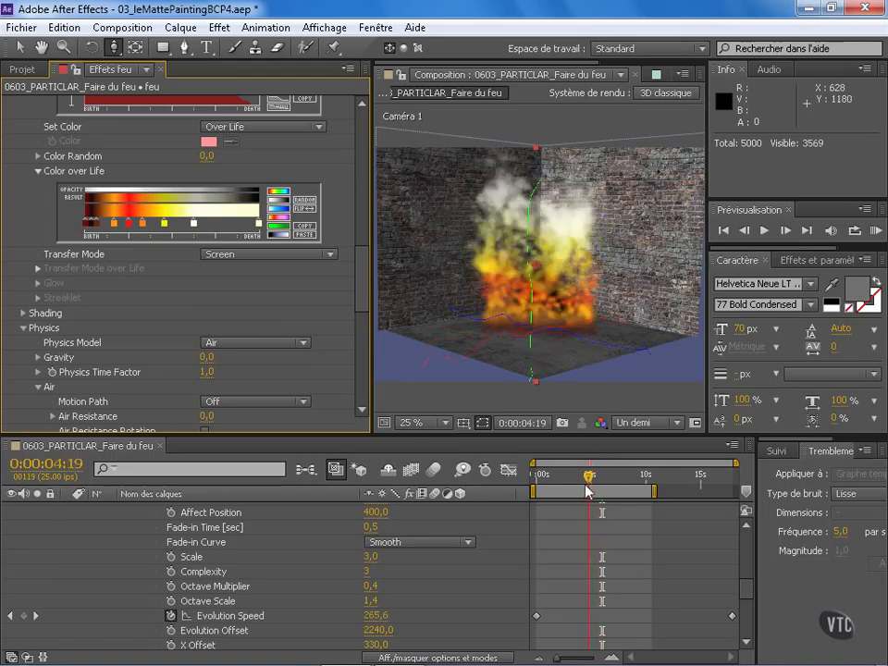
pyautogui.press('space')
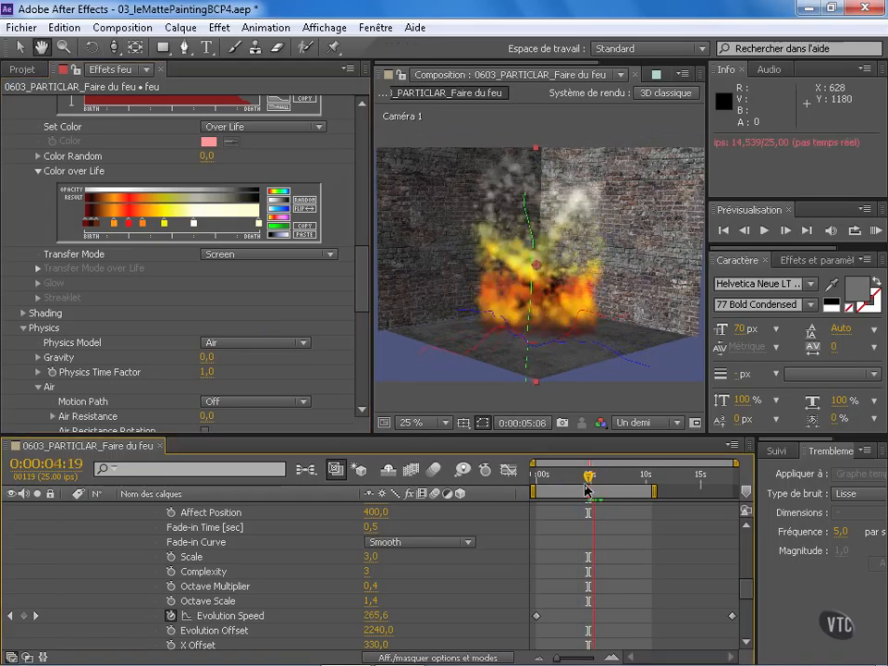
# - Switch the particles' Transfer Mode back to Add and check the fire at 0:00:03:09
pyautogui.click(255, 255)
pyautogui.click(258, 293)
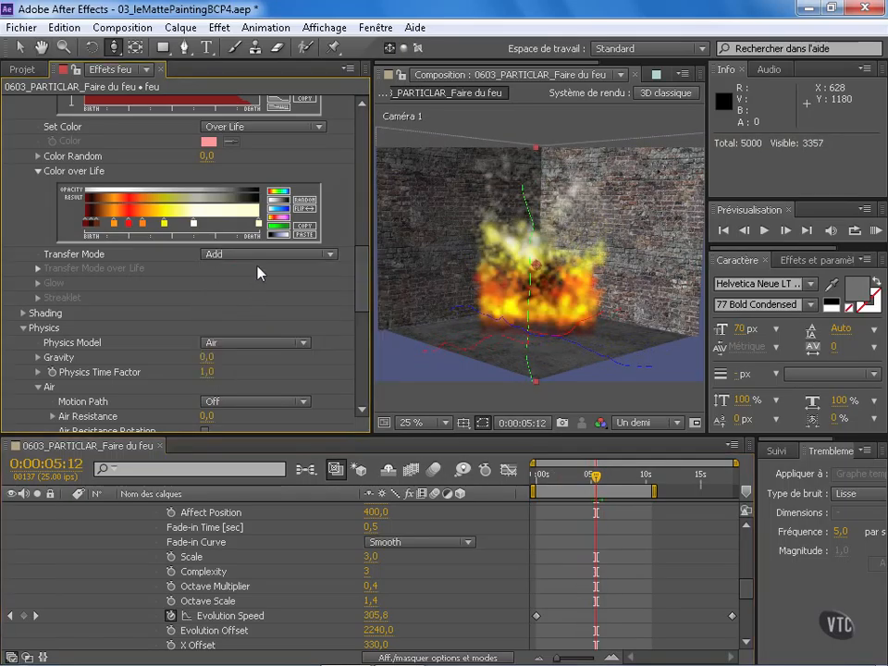
pyautogui.click(257, 257)
pyautogui.click(575, 486)
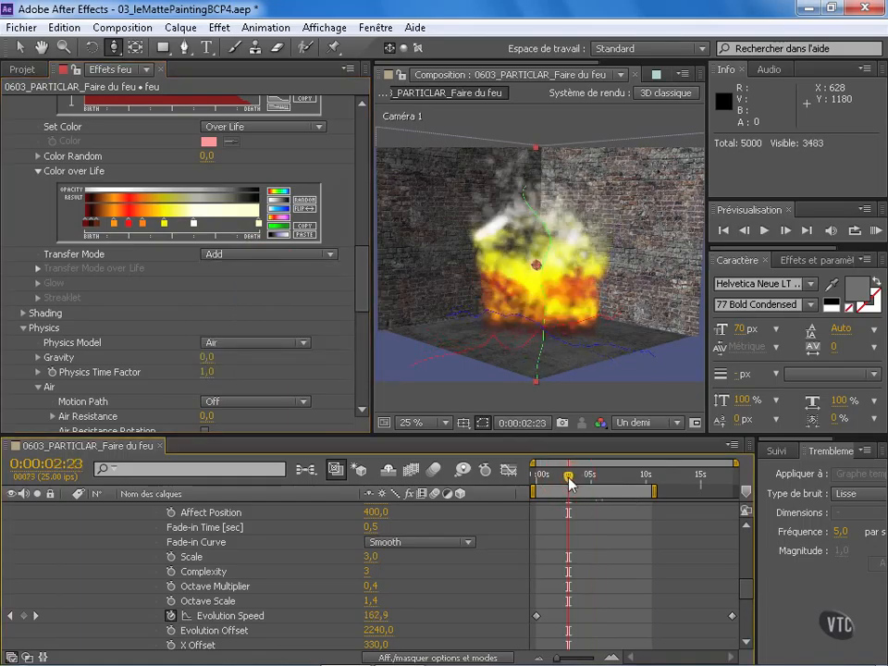
# - Set the particles' Transfer Mode to Screen and preview the fire from 0:00:05:11
pyautogui.click(249, 257)
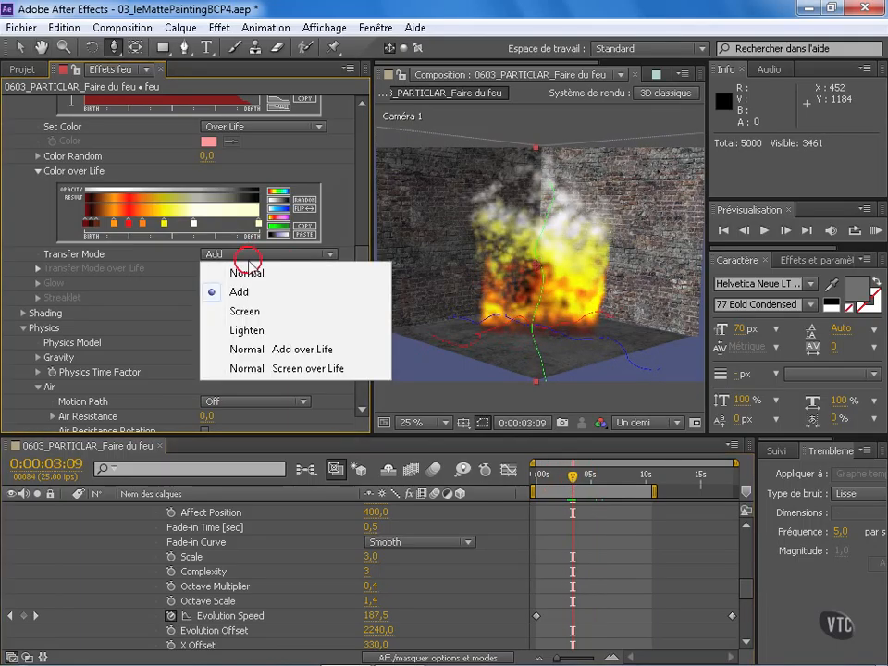
pyautogui.click(246, 311)
pyautogui.click(249, 263)
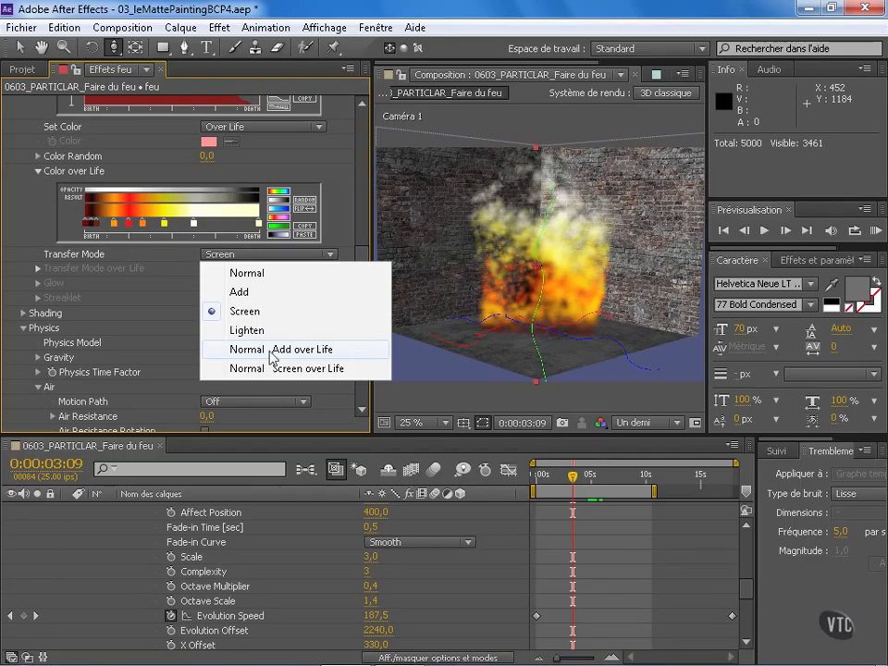
pyautogui.moveTo(572, 476); pyautogui.dragTo(597, 481)
pyautogui.press('space')
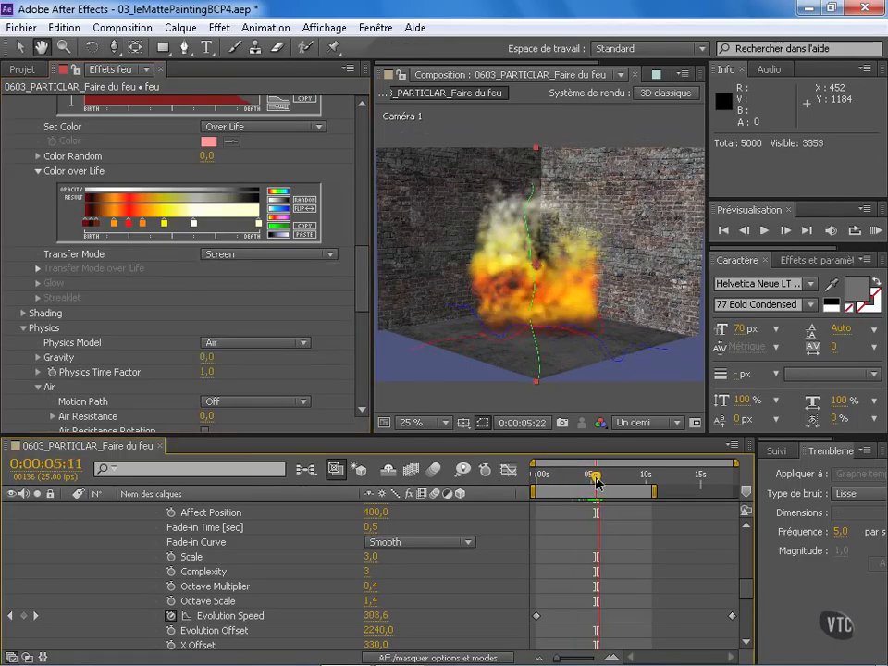
pyautogui.press('space')
pyautogui.press('space')
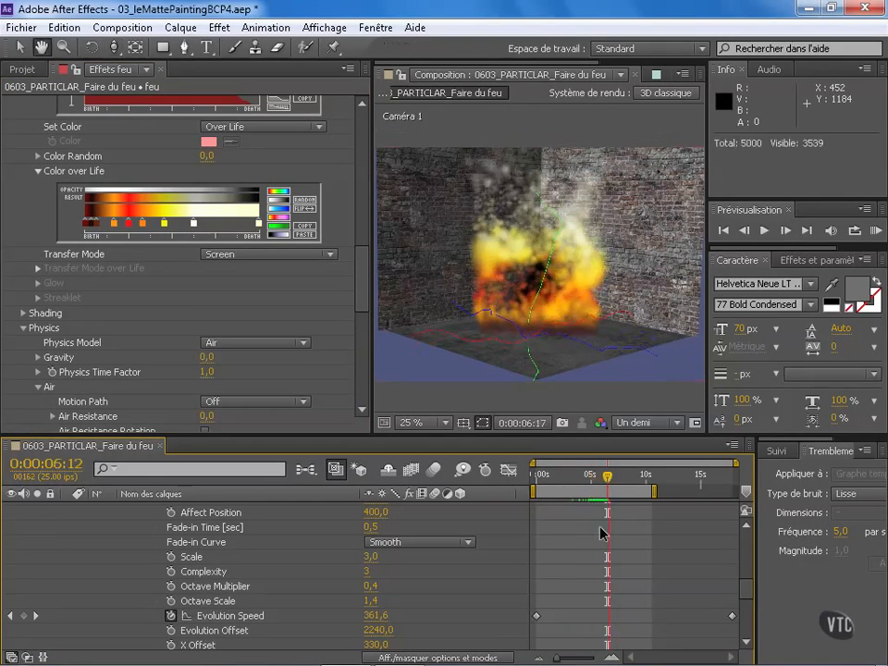
pyautogui.press('space')
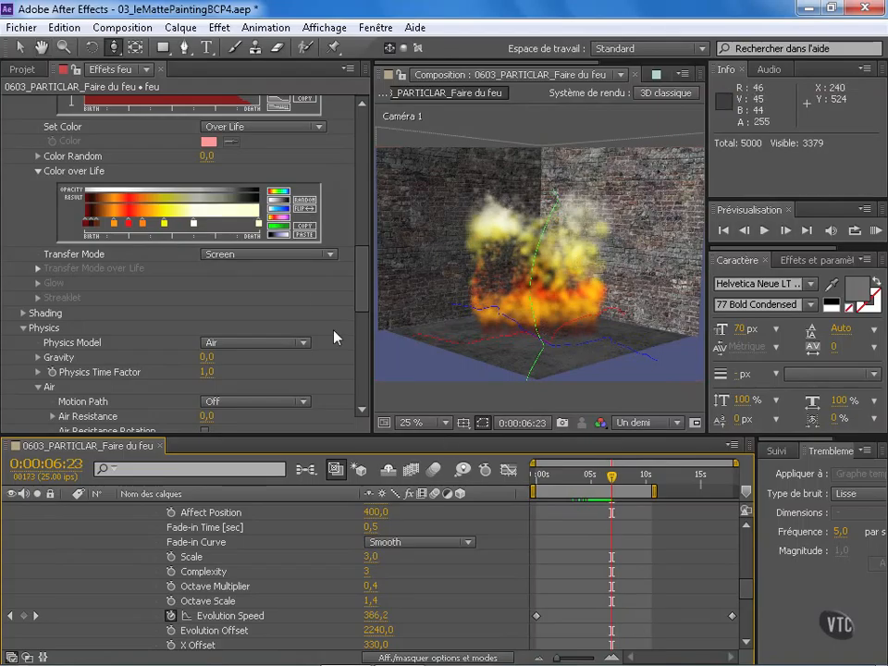
# - Select the feu layer at 0:00:03:06 and examine Particular's Rendering and Motion Blur settings
pyautogui.moveTo(361, 277); pyautogui.dragTo(361, 390)
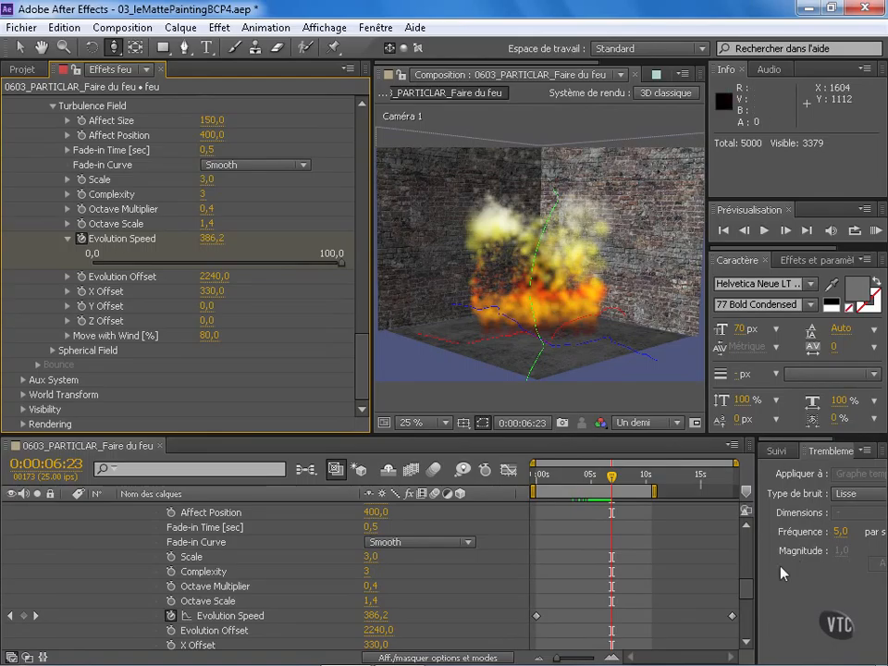
pyautogui.moveTo(747, 588); pyautogui.dragTo(748, 535)
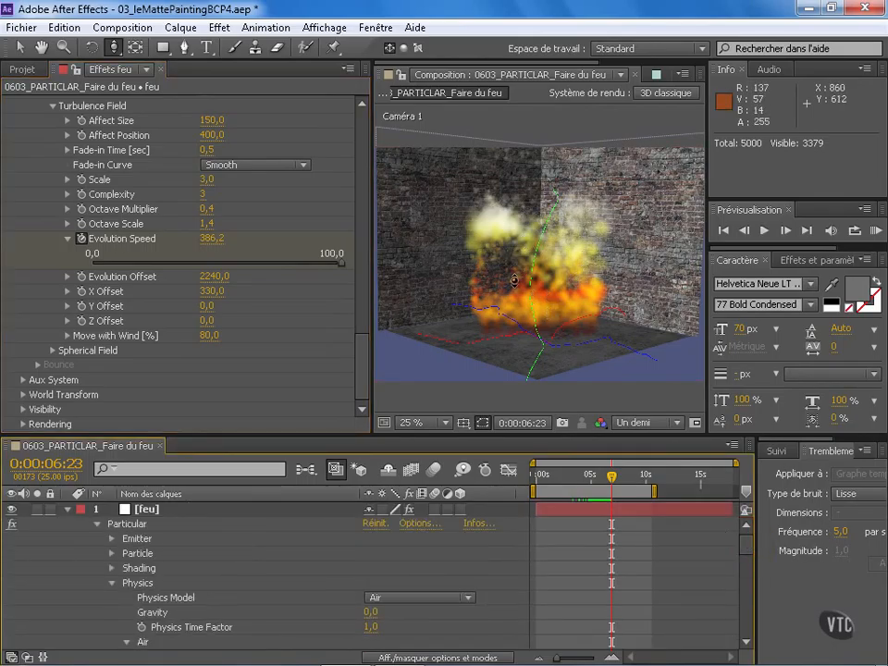
pyautogui.moveTo(592, 483); pyautogui.dragTo(573, 478)
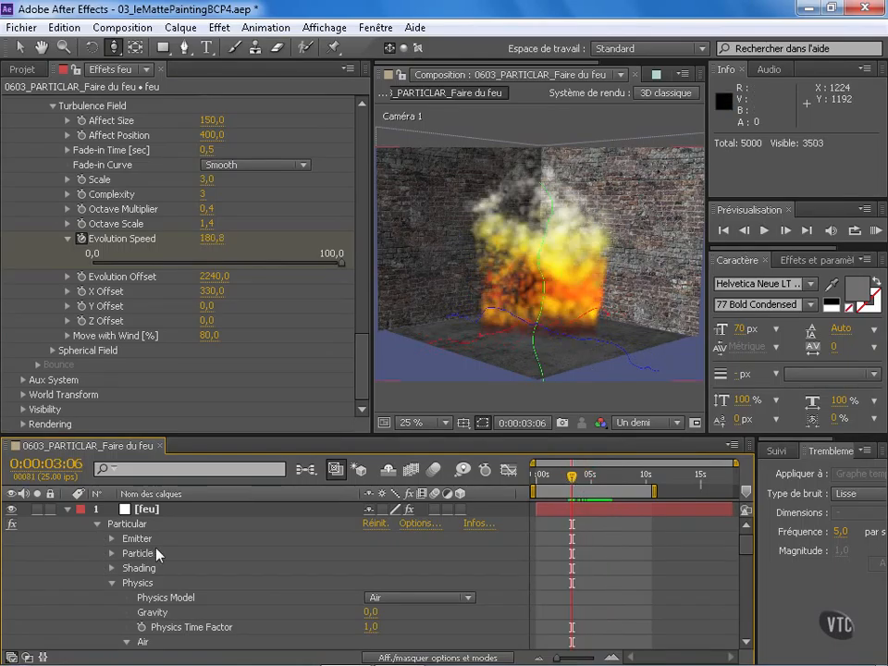
pyautogui.click(148, 510)
pyautogui.click(357, 362)
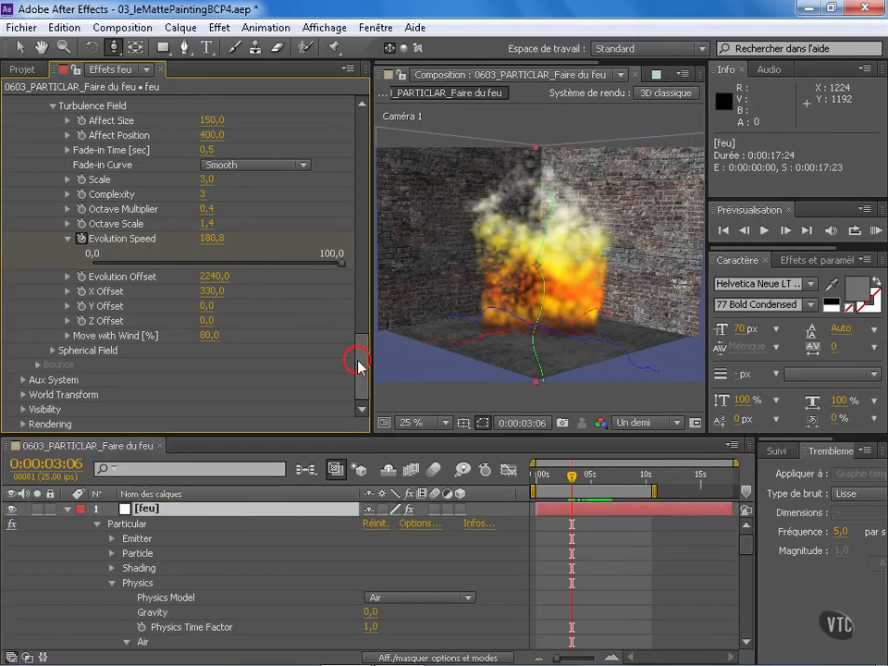
pyautogui.click(24, 424)
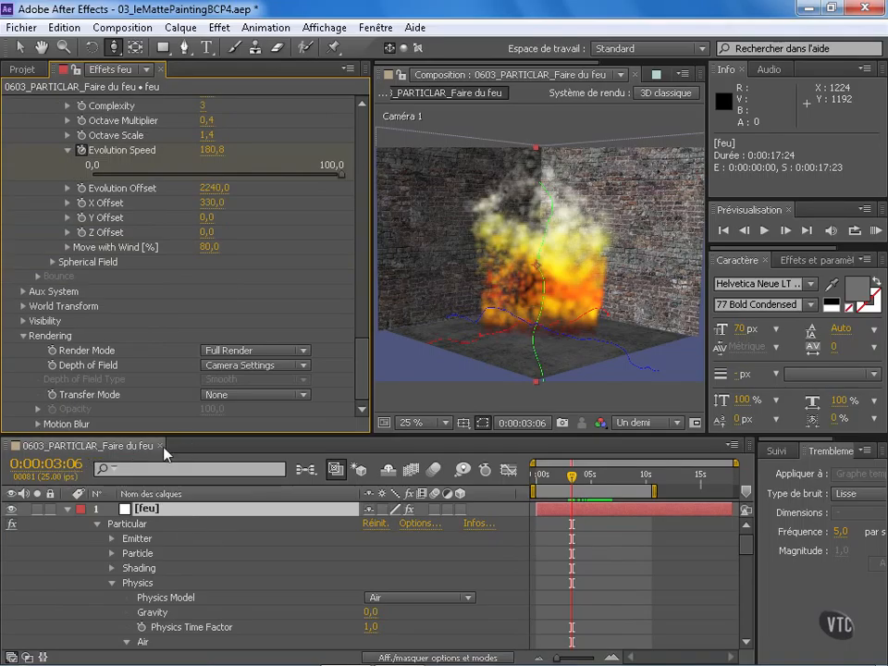
pyautogui.click(24, 336)
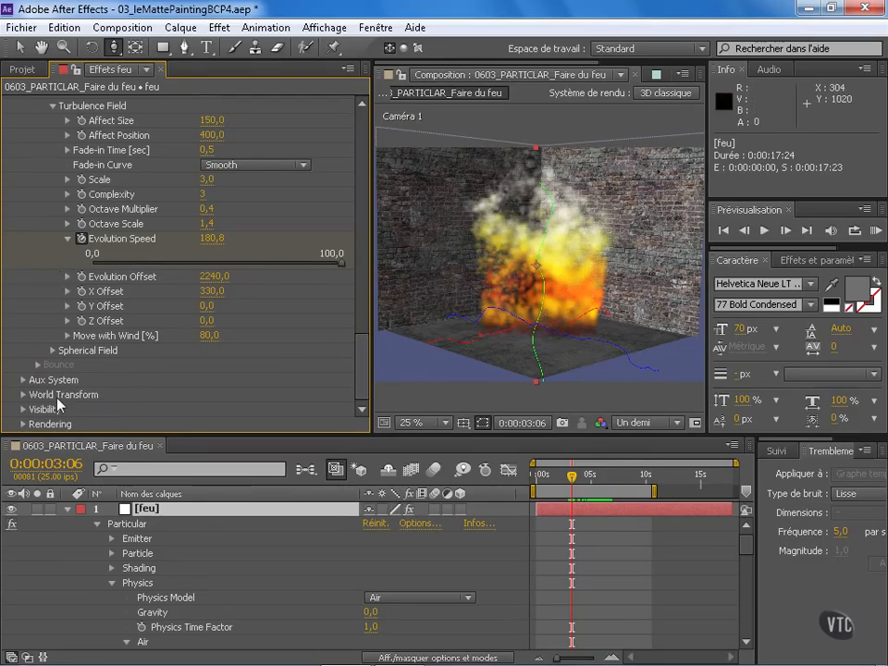
pyautogui.click(23, 424)
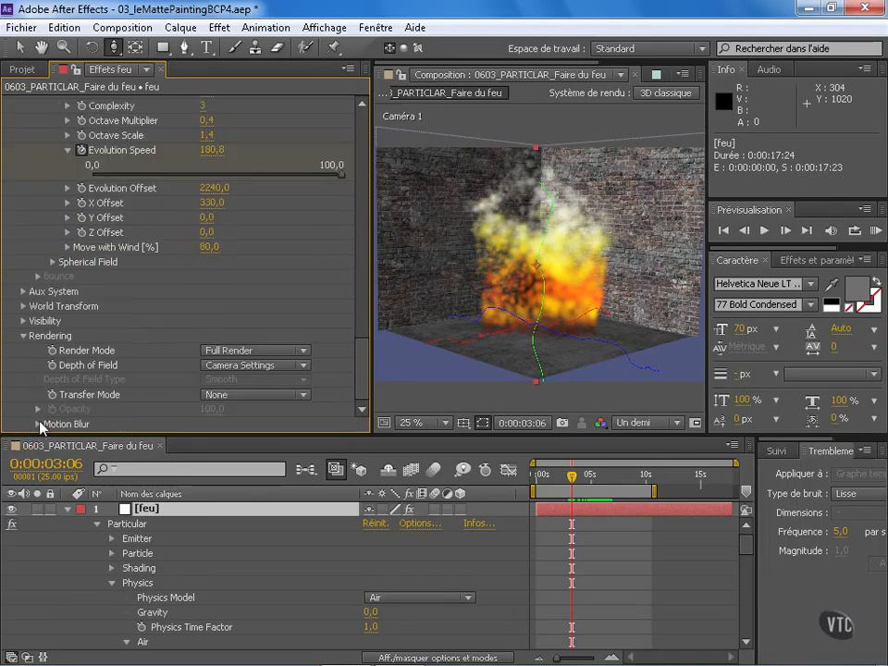
pyautogui.click(38, 424)
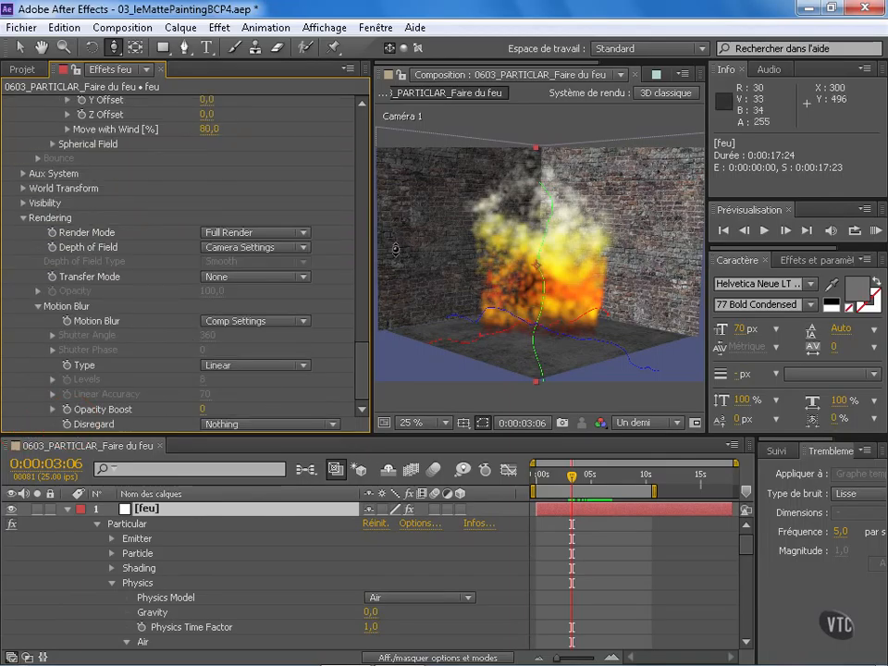
# - Apply the CC Force Motion Blur effect to the feu layer and check the fire at 0:00:03:04
pyautogui.click(218, 27)
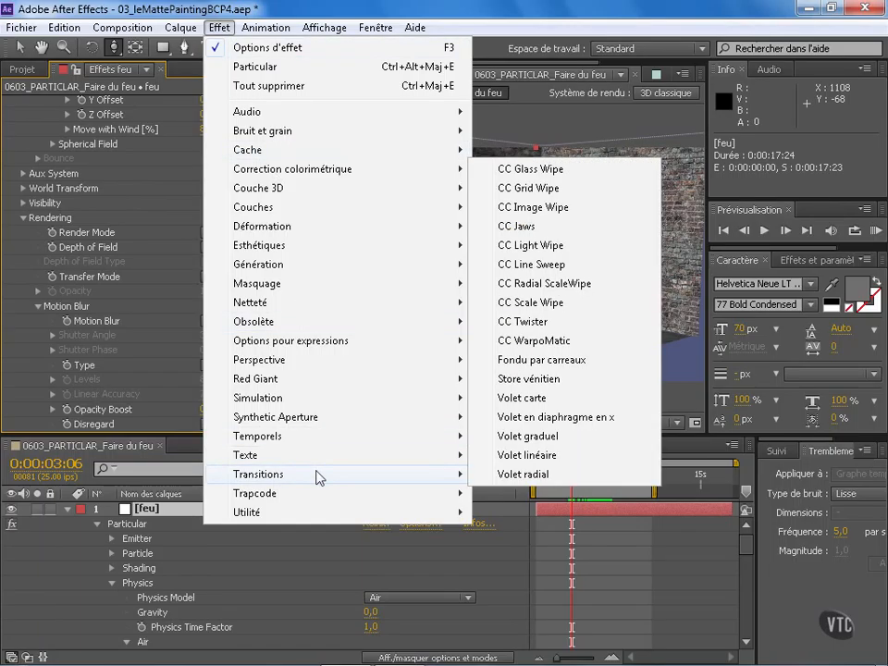
pyautogui.moveTo(318, 443)
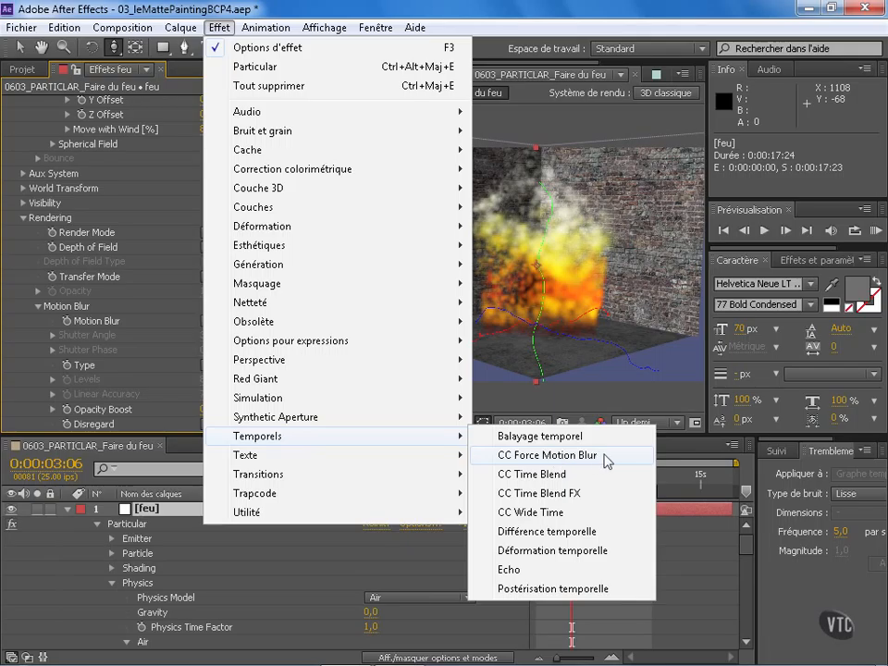
pyautogui.click(610, 460)
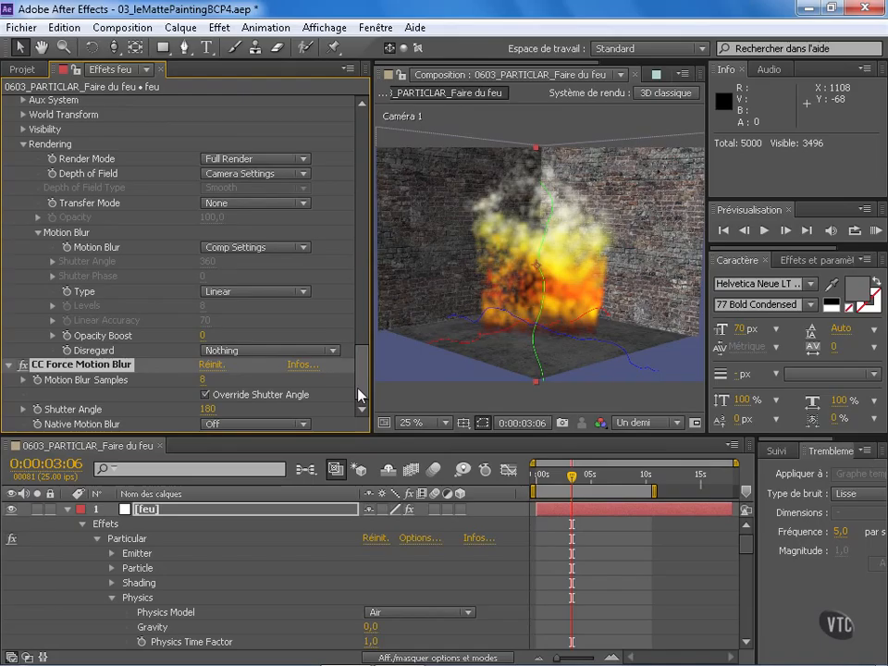
pyautogui.moveTo(361, 396); pyautogui.dragTo(78, 400)
pyautogui.moveTo(566, 476); pyautogui.dragTo(570, 476)
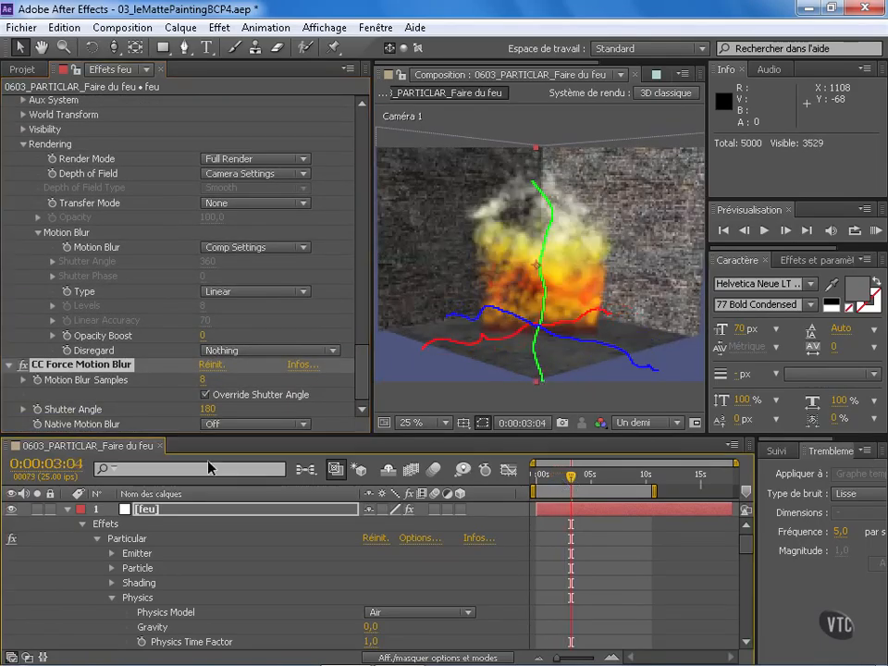
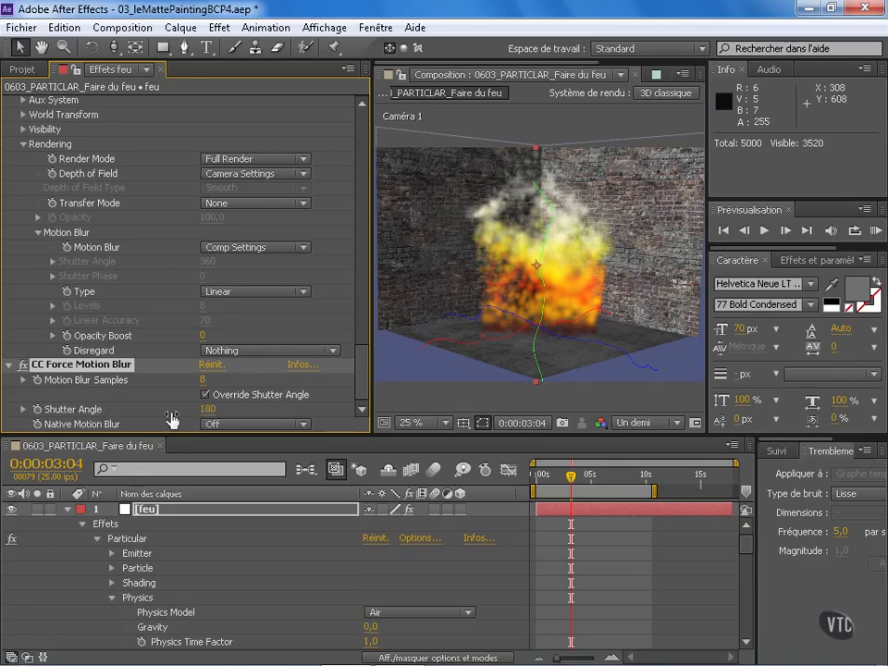
# - Set the CC Force Motion Blur Shutter Angle to 1000 and check the fire at 0:00:01:01
pyautogui.click(205, 411)
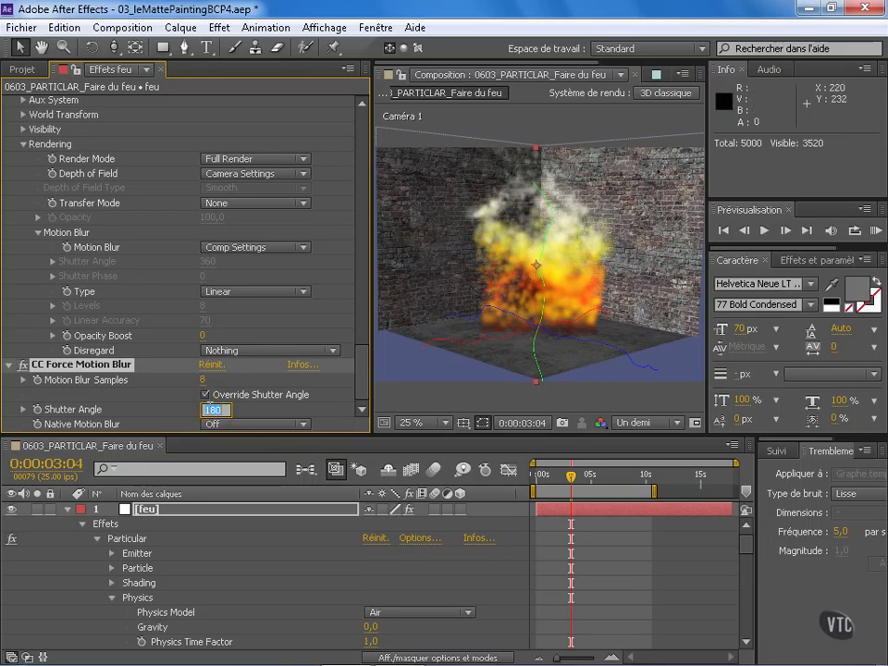
pyautogui.write('1000')
pyautogui.press('Return')
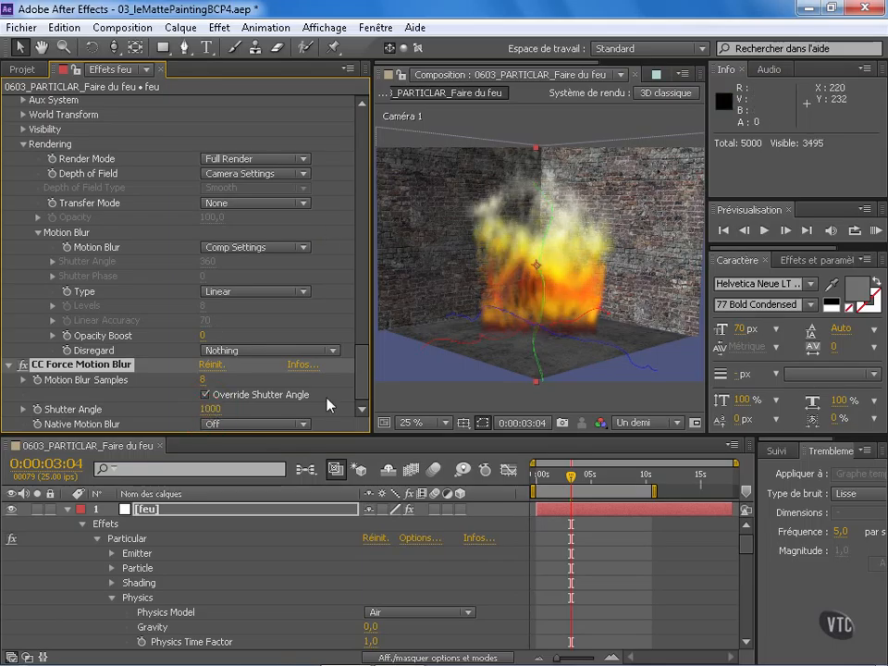
pyautogui.moveTo(570, 479); pyautogui.dragTo(547, 481)
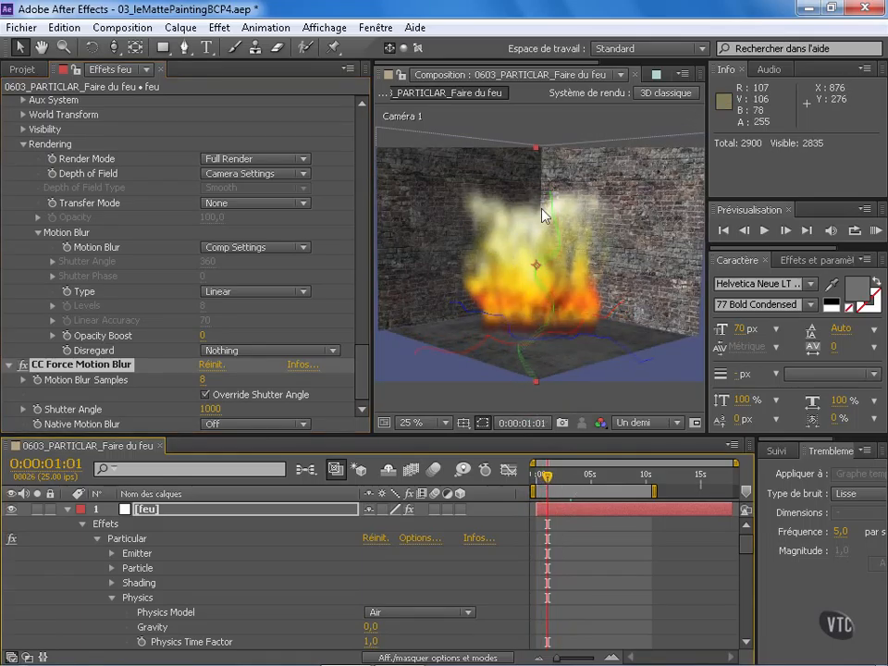
# - Set the CC Force Motion Blur samples to 10 and preview the fire from the start of the composition
pyautogui.click(200, 382)
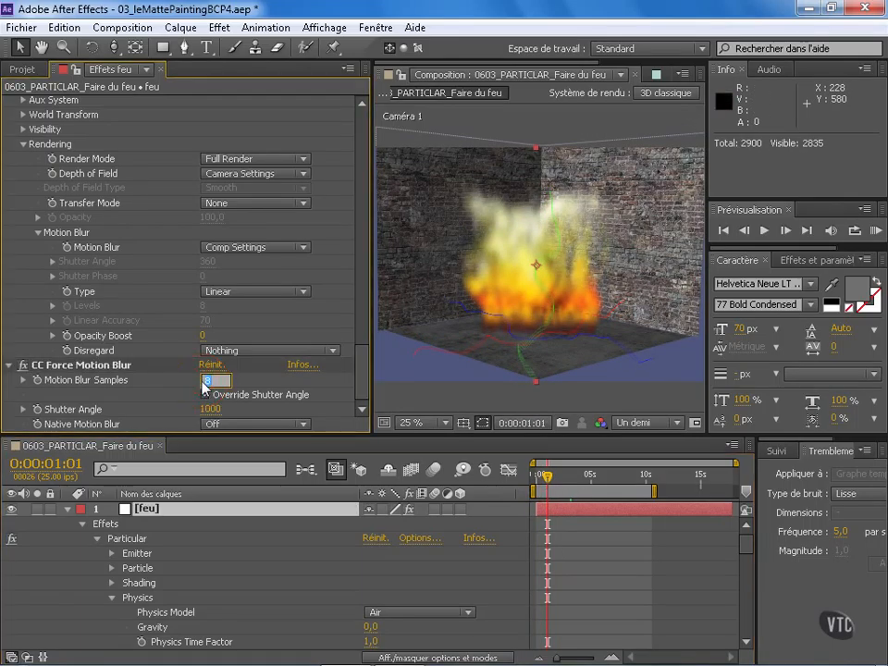
pyautogui.write('16')
pyautogui.press('Return')
pyautogui.click(205, 394)
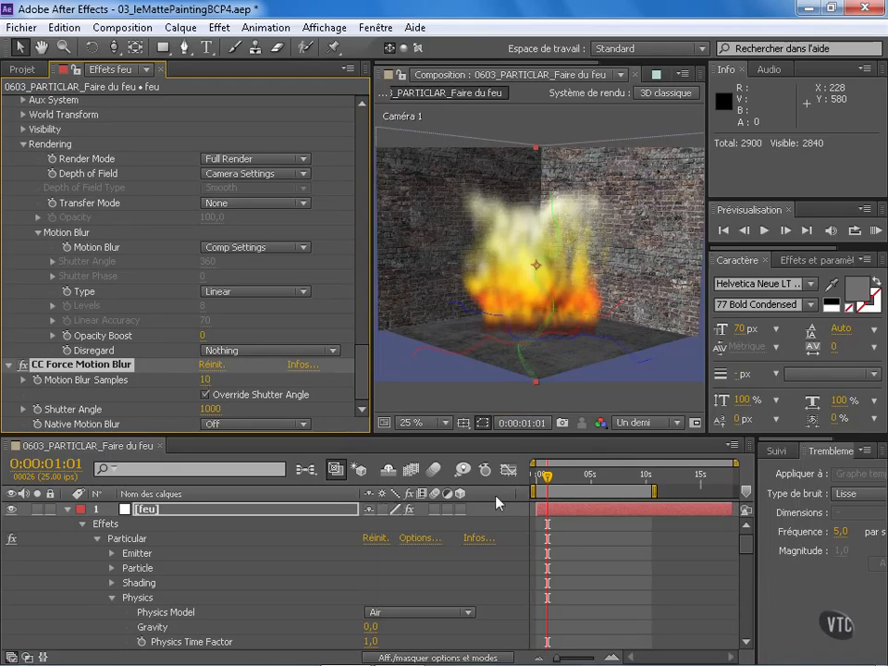
pyautogui.press('Home')
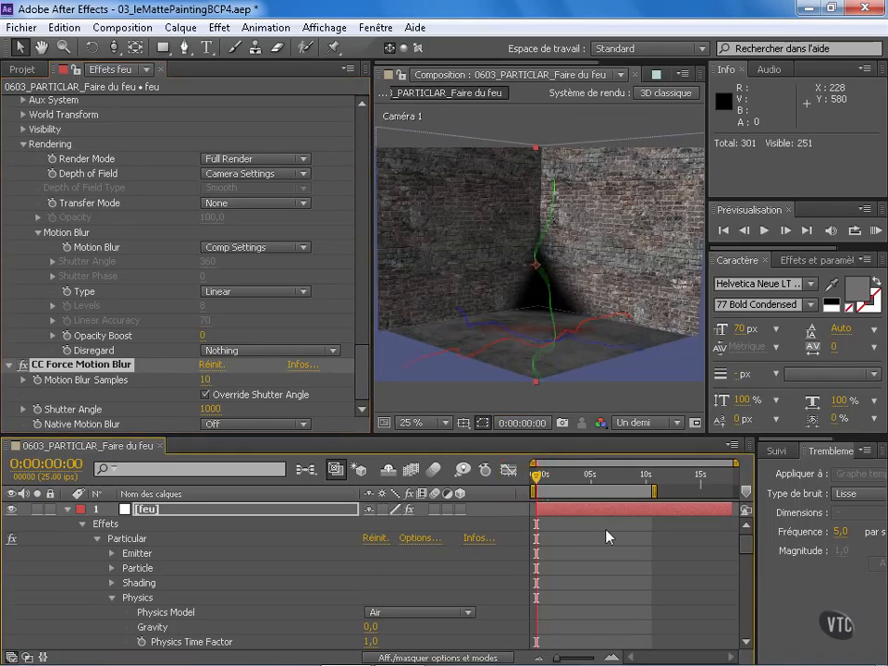
pyautogui.click(874, 232)
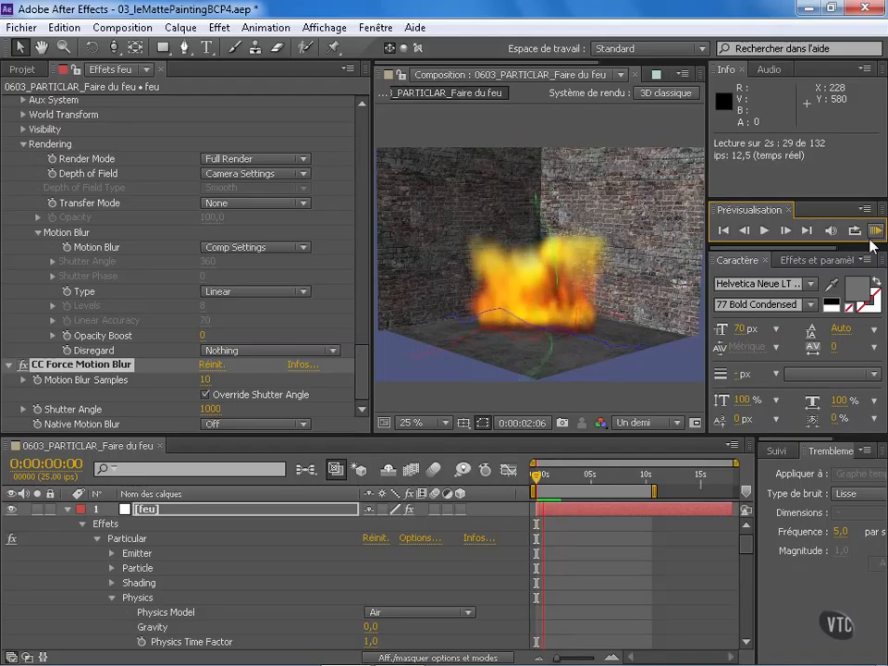
pyautogui.click(367, 389)
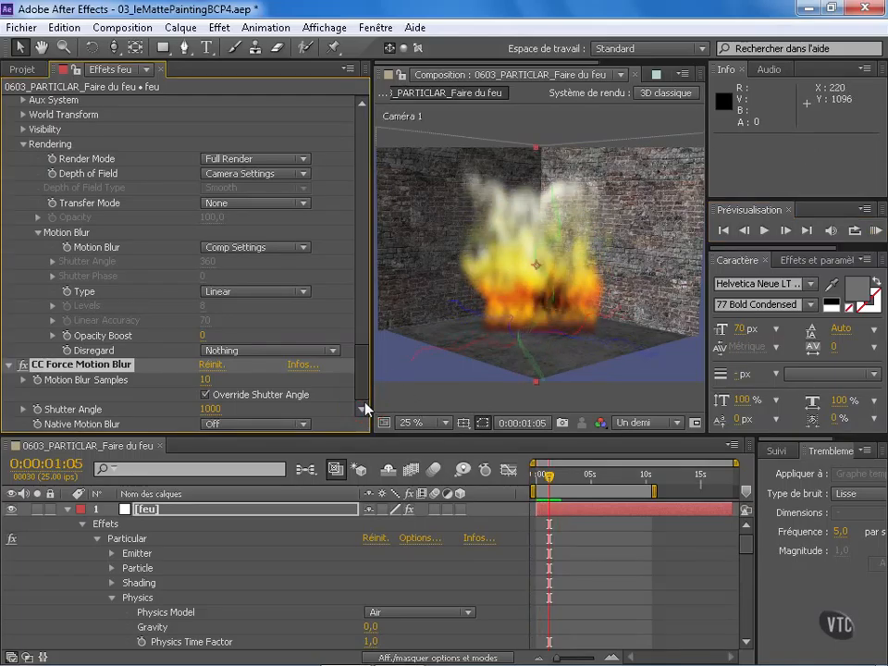
# - Expand the Shutter Angle and Motion Blur Samples sliders and check the fire at 0:00:03:06
pyautogui.click(23, 410)
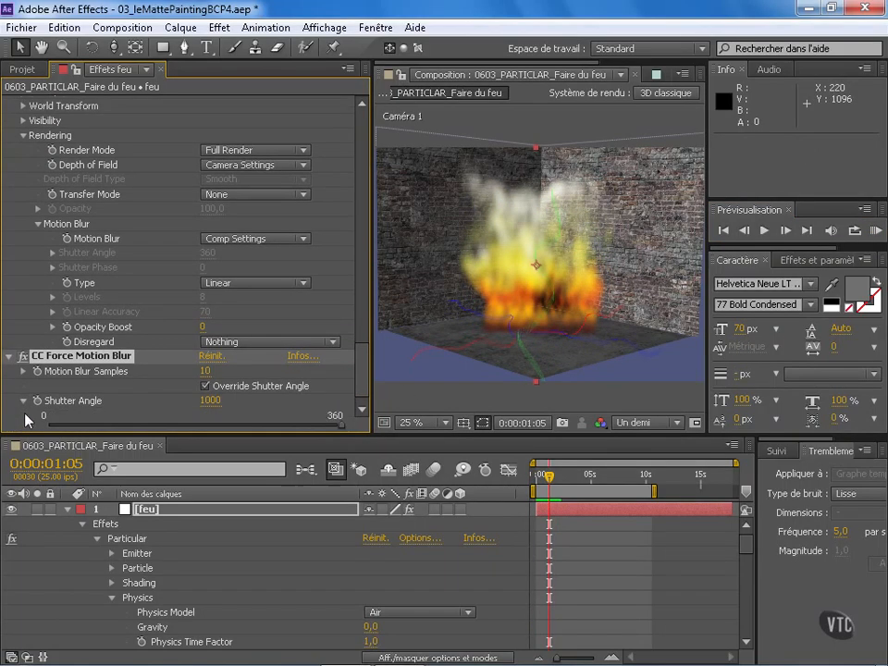
pyautogui.click(23, 357)
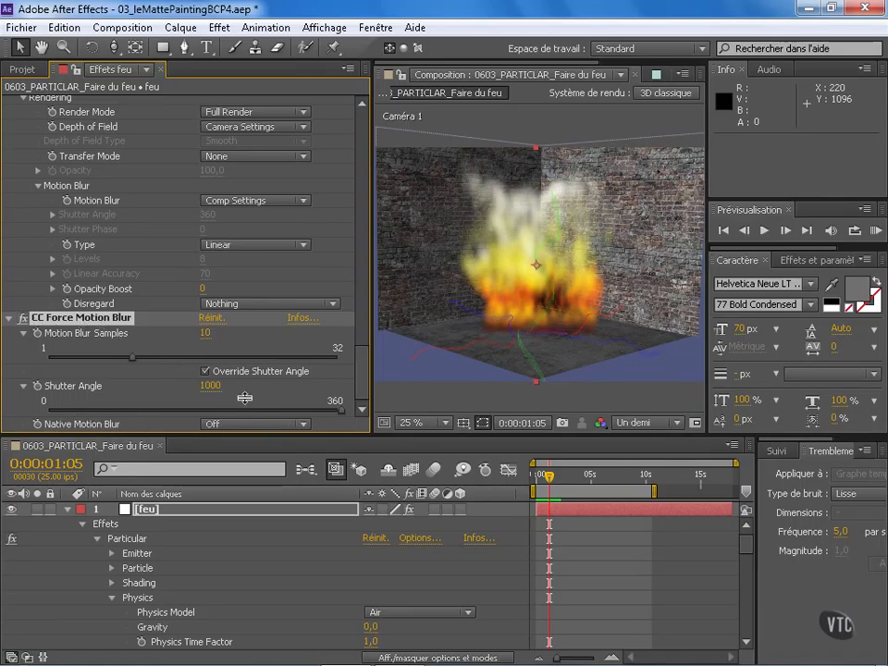
pyautogui.moveTo(558, 469)
pyautogui.mouseDown()
pyautogui.moveTo(540, 470)
pyautogui.moveTo(572, 474)
pyautogui.mouseUp()
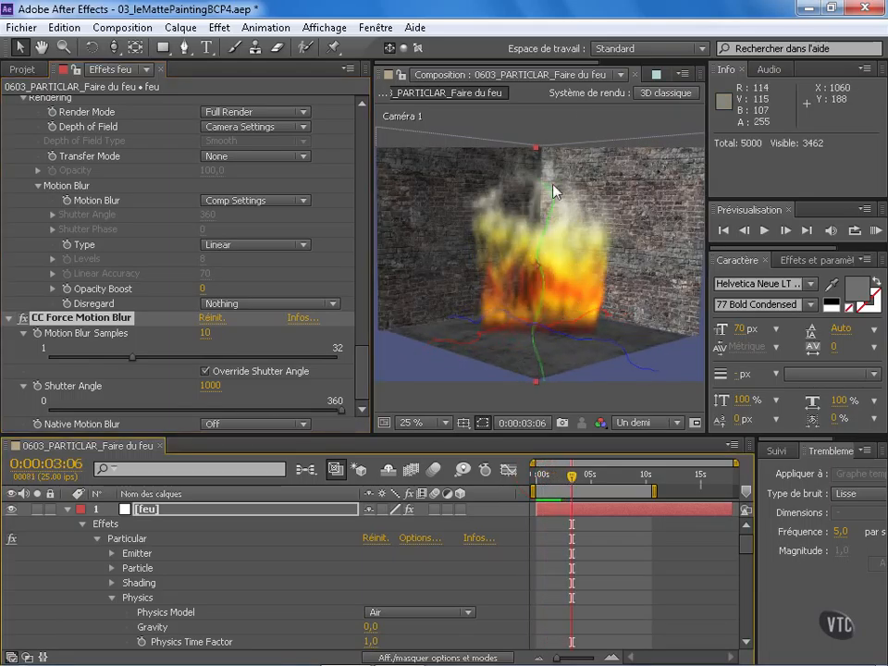
# - Set Particular's emitter to 3500 particles per second
pyautogui.moveTo(358, 357); pyautogui.dragTo(352, 121)
pyautogui.click(206, 149)
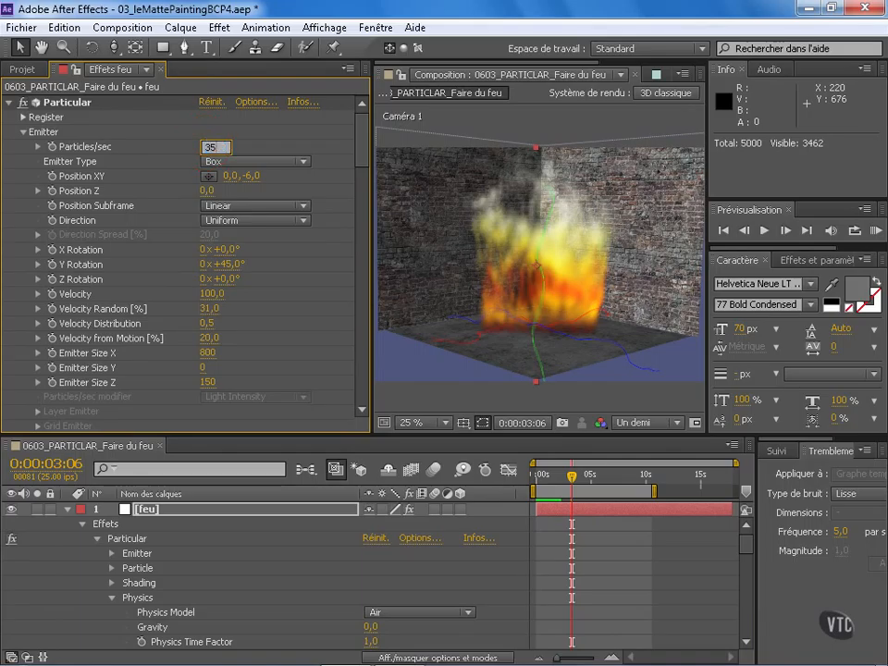
pyautogui.press('Return')
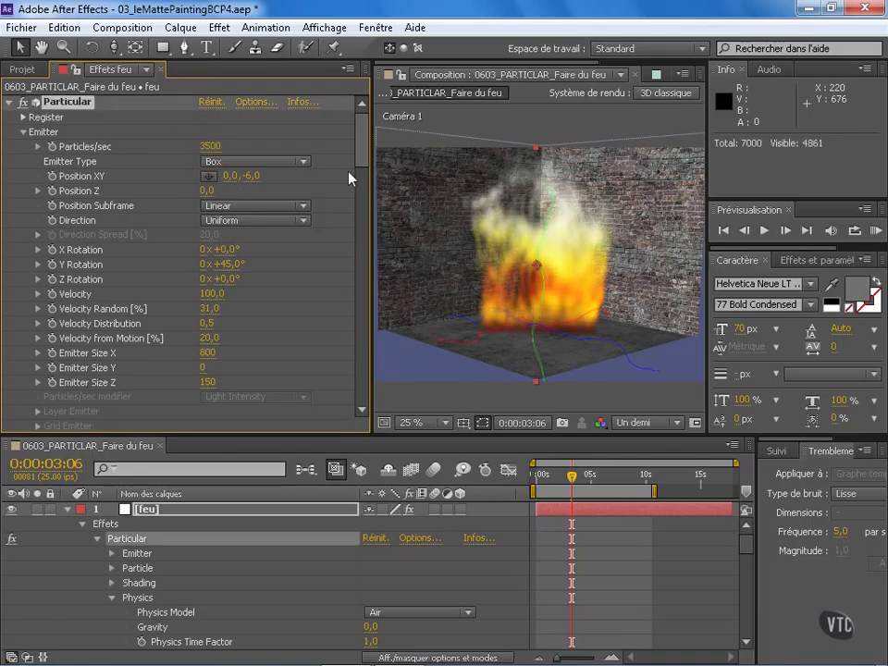
# - Apply the Courbes colour-correction effect to the feu layer after CC Force Motion Blur
pyautogui.moveTo(359, 154); pyautogui.dragTo(379, 425)
pyautogui.click(119, 320)
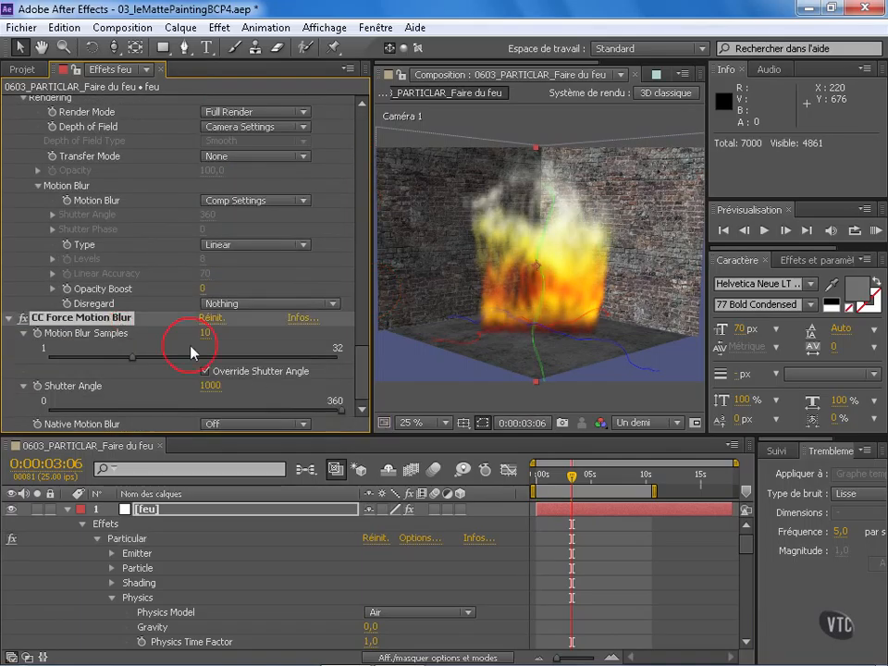
pyautogui.click(222, 27)
pyautogui.moveTo(342, 175)
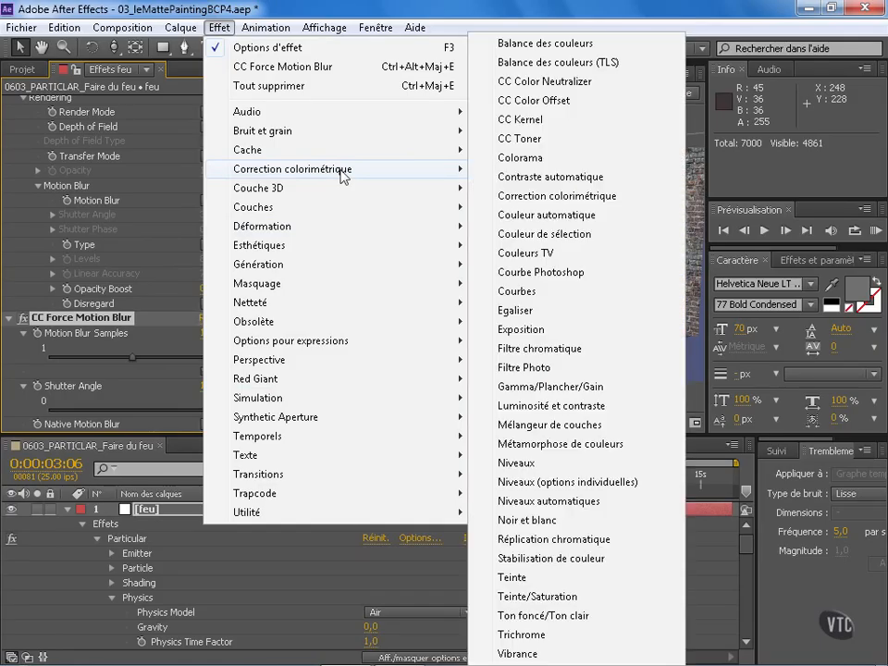
pyautogui.click(273, 7)
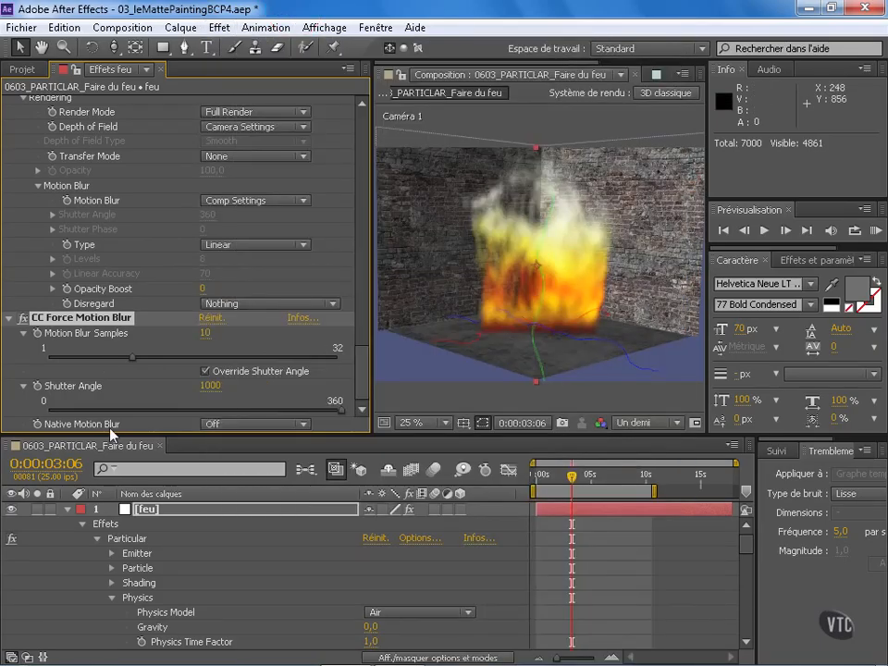
pyautogui.click(219, 27)
pyautogui.click(181, 27)
pyautogui.click(220, 27)
pyautogui.moveTo(305, 266)
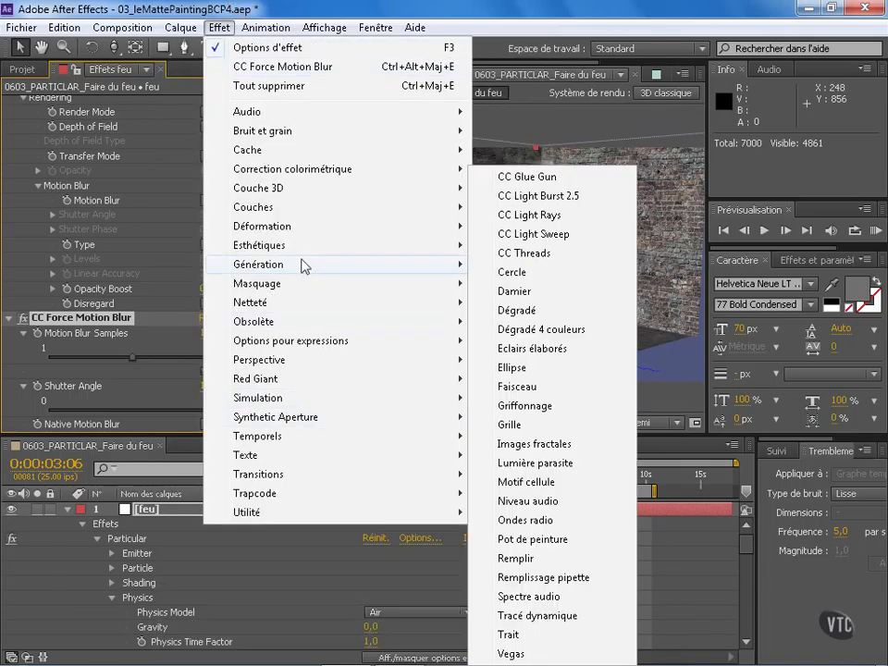
pyautogui.moveTo(307, 169)
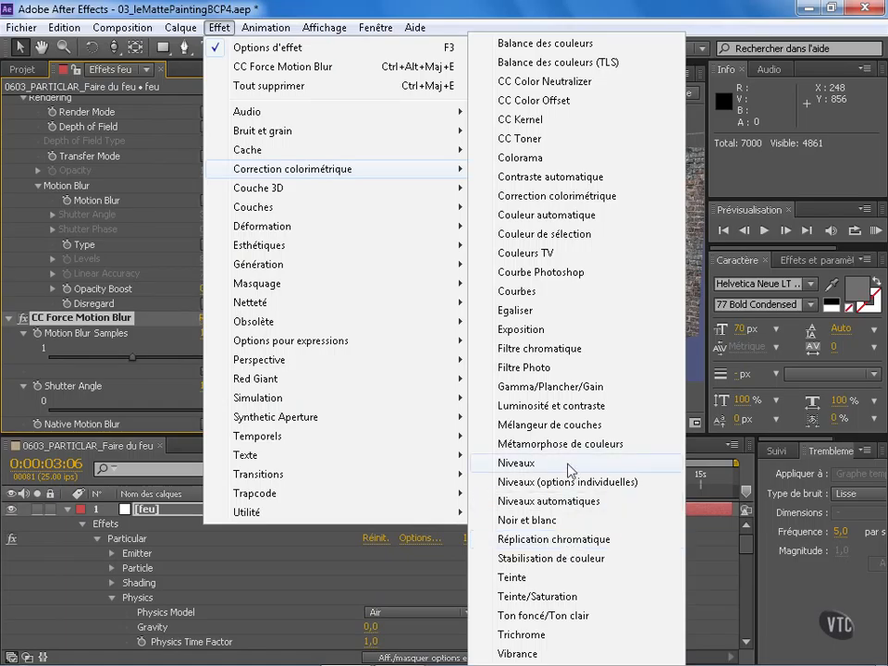
pyautogui.click(518, 291)
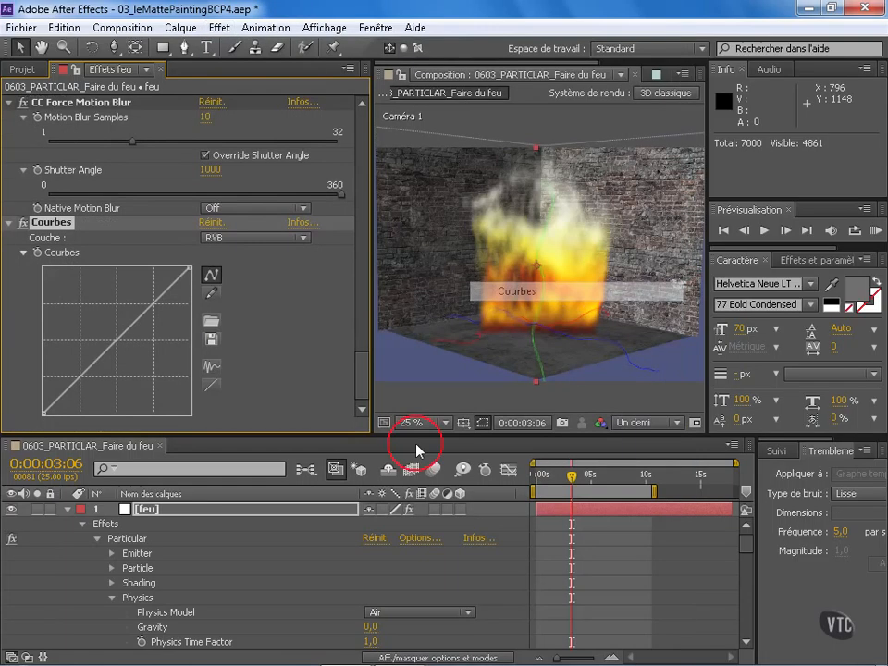
# - Deepen the fire's contrast by pulling the middle of the RVB curve down and moving its white point inward
pyautogui.moveTo(107, 347); pyautogui.dragTo(141, 361)
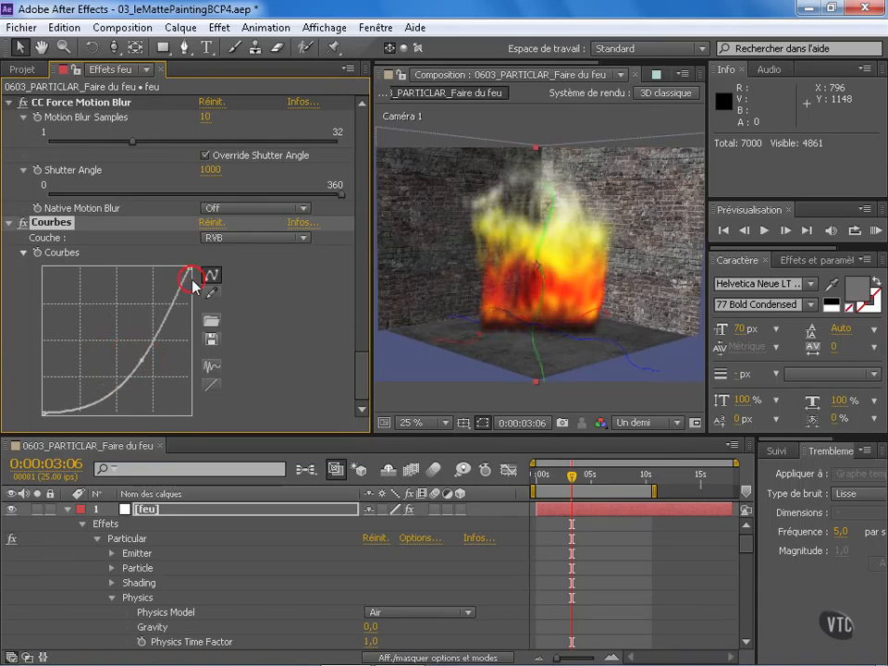
pyautogui.moveTo(191, 267)
pyautogui.mouseDown()
pyautogui.moveTo(194, 315)
pyautogui.moveTo(192, 254)
pyautogui.moveTo(173, 261)
pyautogui.moveTo(181, 262)
pyautogui.mouseUp()
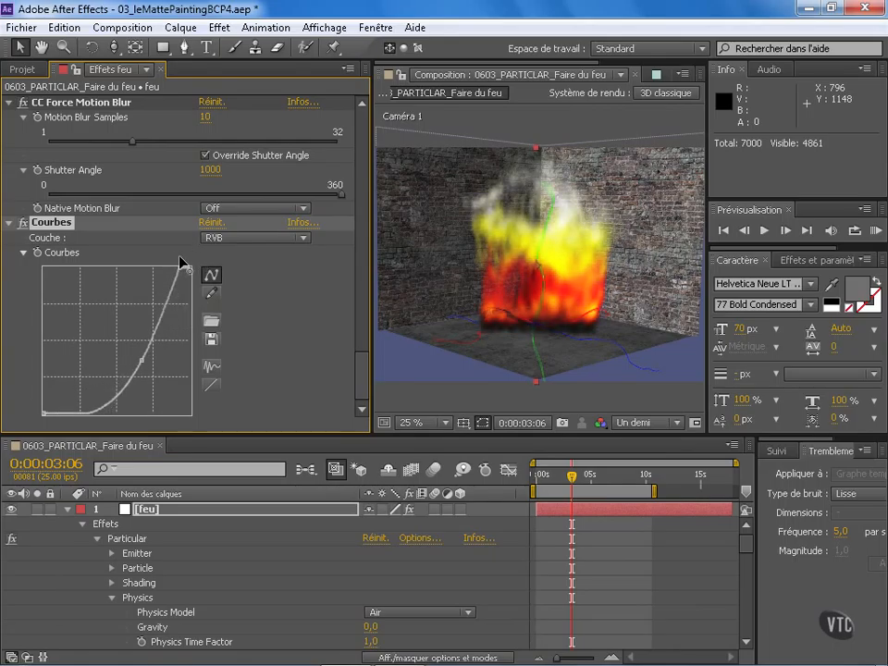
pyautogui.click(139, 355)
pyautogui.moveTo(44, 411); pyautogui.dragTo(84, 412)
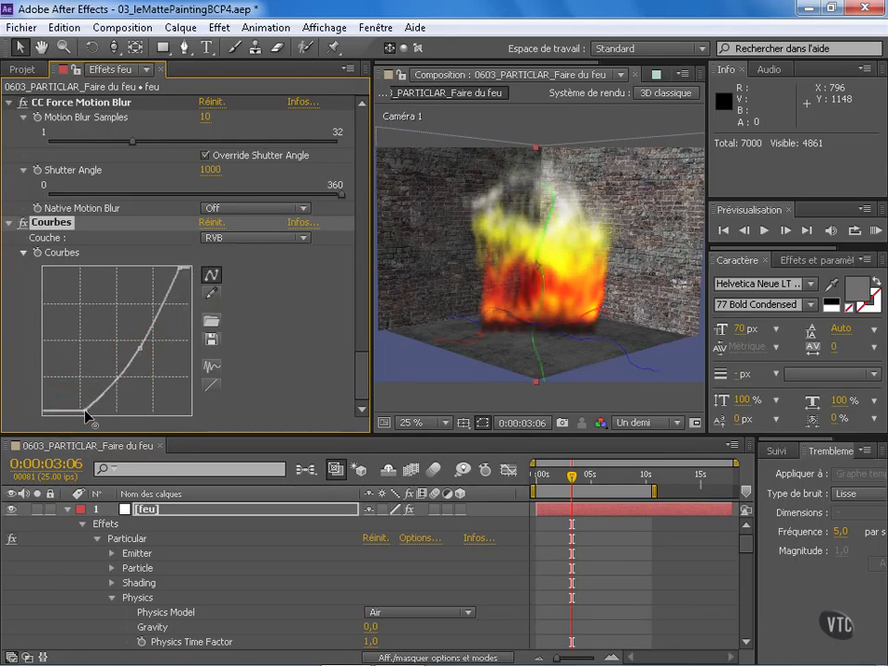
pyautogui.moveTo(139, 354); pyautogui.dragTo(150, 354)
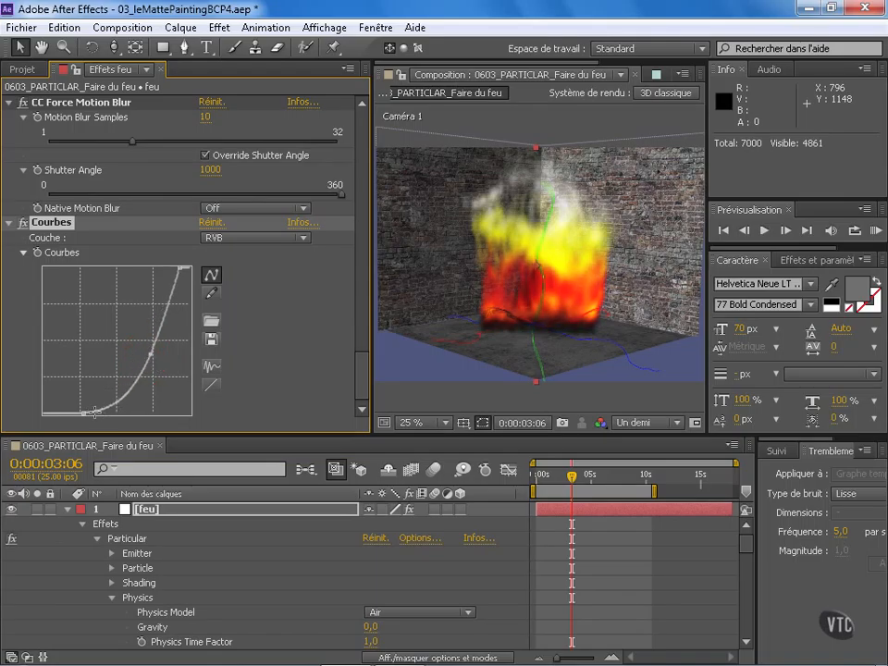
pyautogui.moveTo(81, 410); pyautogui.dragTo(11, 418)
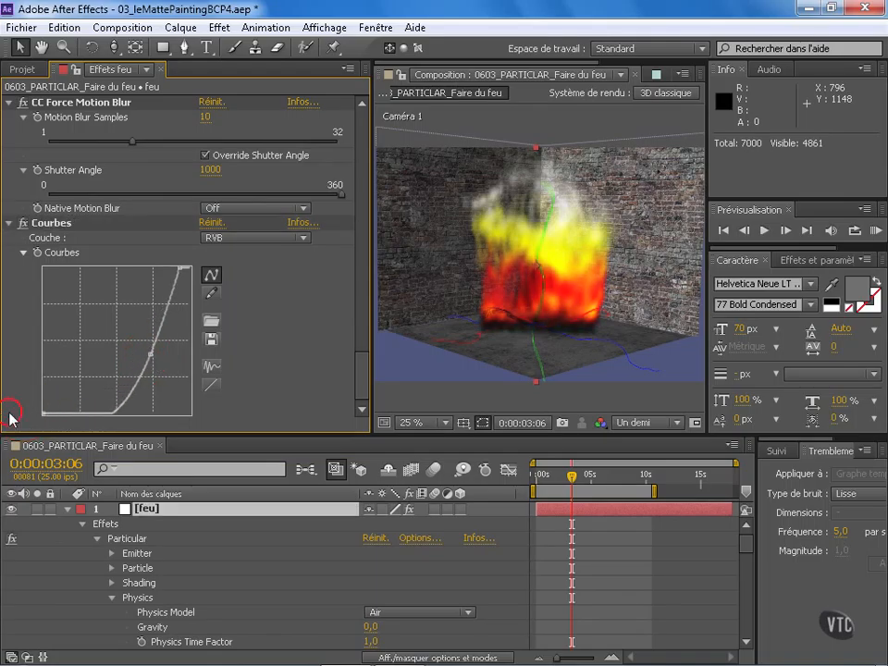
# - Soften the RVB curve into a gentle downward bow and return its white point to the corner
pyautogui.moveTo(150, 360); pyautogui.dragTo(143, 356)
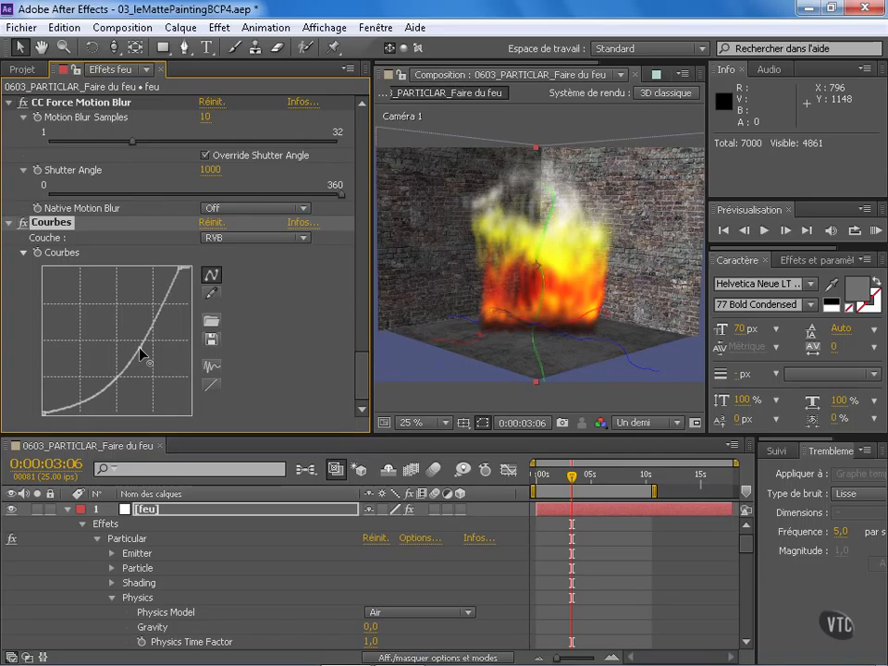
pyautogui.click(605, 548)
pyautogui.click(132, 349)
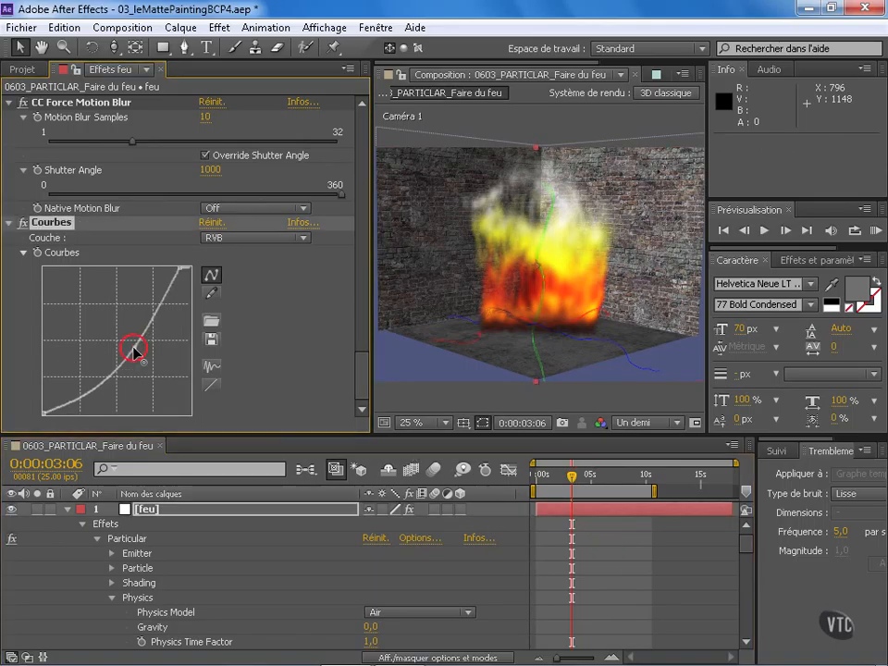
pyautogui.moveTo(178, 266); pyautogui.dragTo(191, 267)
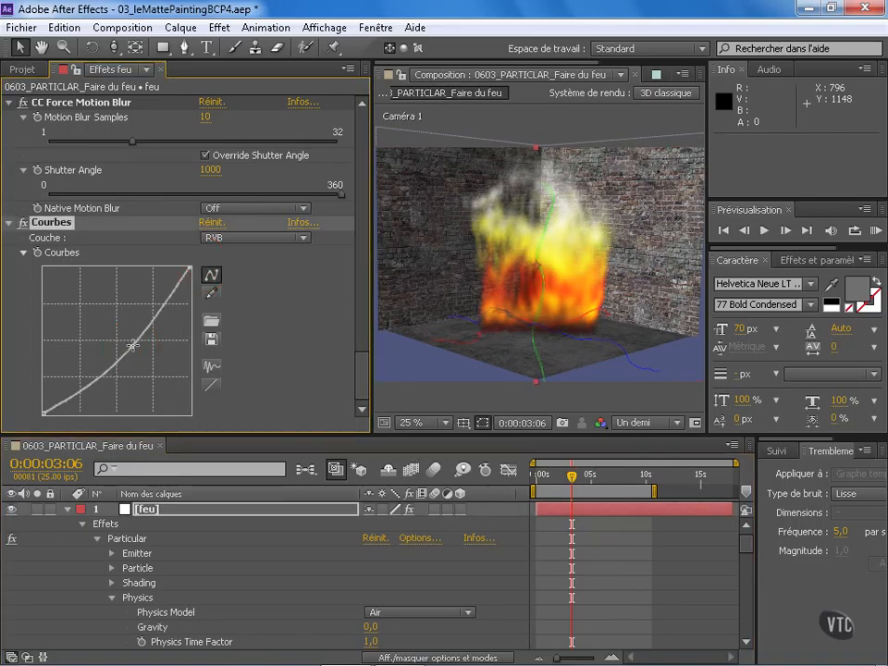
pyautogui.moveTo(132, 346)
pyautogui.mouseDown()
pyautogui.moveTo(113, 333)
pyautogui.moveTo(141, 344)
pyautogui.mouseUp()
# - Compare Courbes with a Luminosité et contraste effect set to Contraste 25, leave only Courbes enabled, and check the fire at 0:00:02:17
pyautogui.click(24, 223)
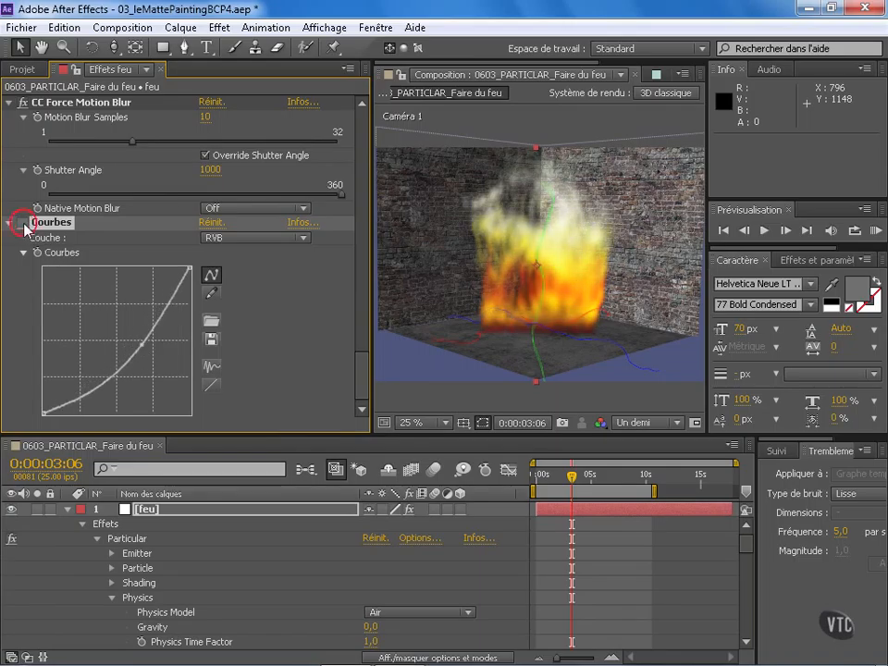
pyautogui.click(218, 28)
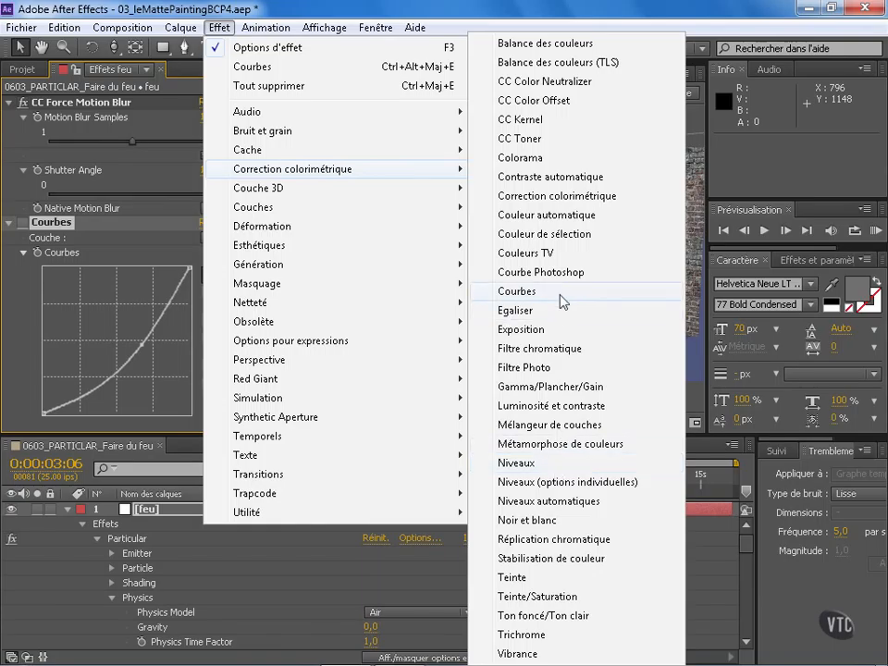
pyautogui.click(597, 407)
pyautogui.moveTo(203, 427); pyautogui.dragTo(239, 425)
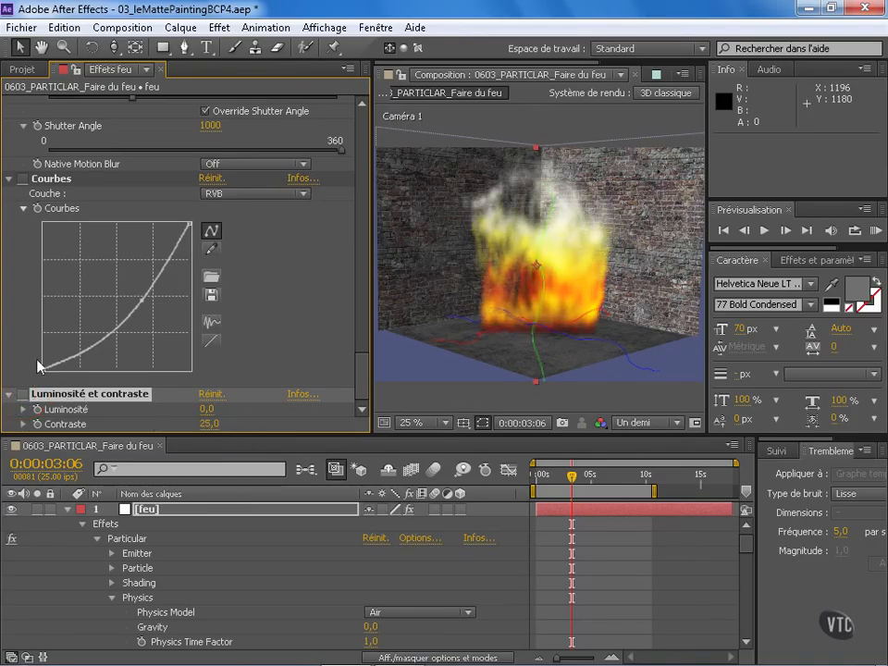
pyautogui.click(23, 179)
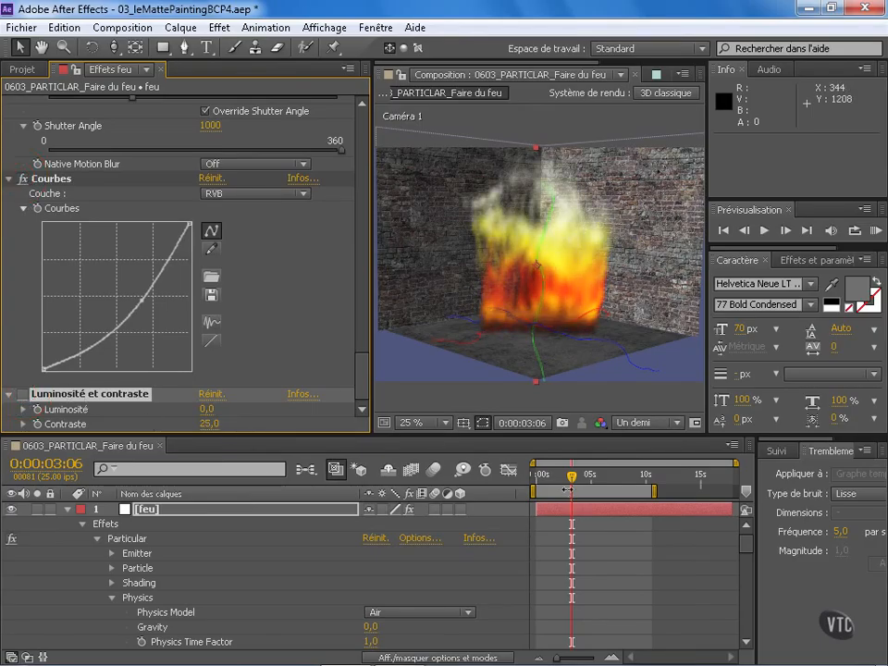
pyautogui.moveTo(568, 489); pyautogui.dragTo(565, 488)
# - Turn off Visualize Fields in Particular's Air physics and preview the fire from the start
pyautogui.moveTo(359, 398); pyautogui.dragTo(403, 288)
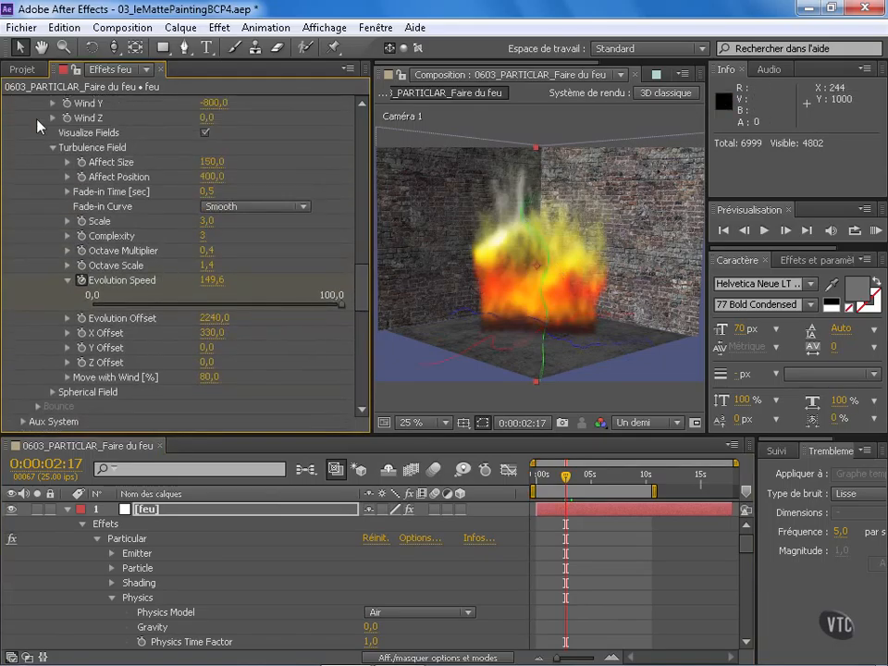
pyautogui.moveTo(360, 313); pyautogui.dragTo(362, 285)
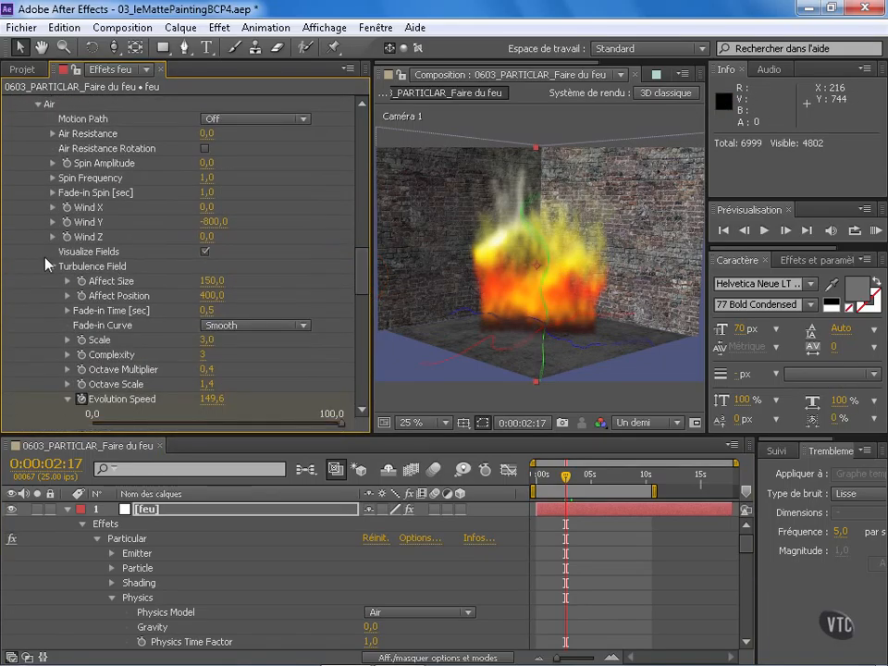
pyautogui.click(205, 252)
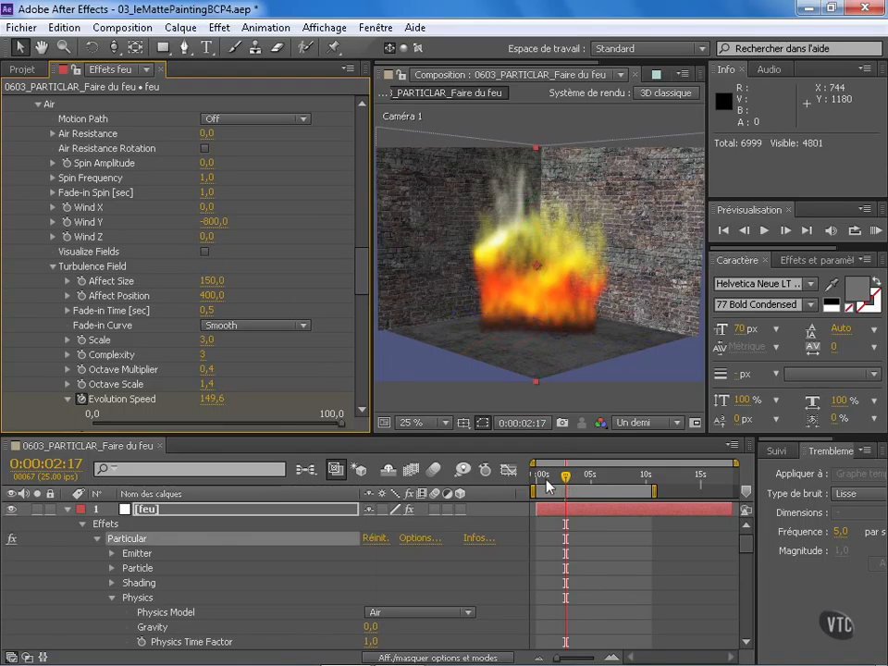
pyautogui.press('Home')
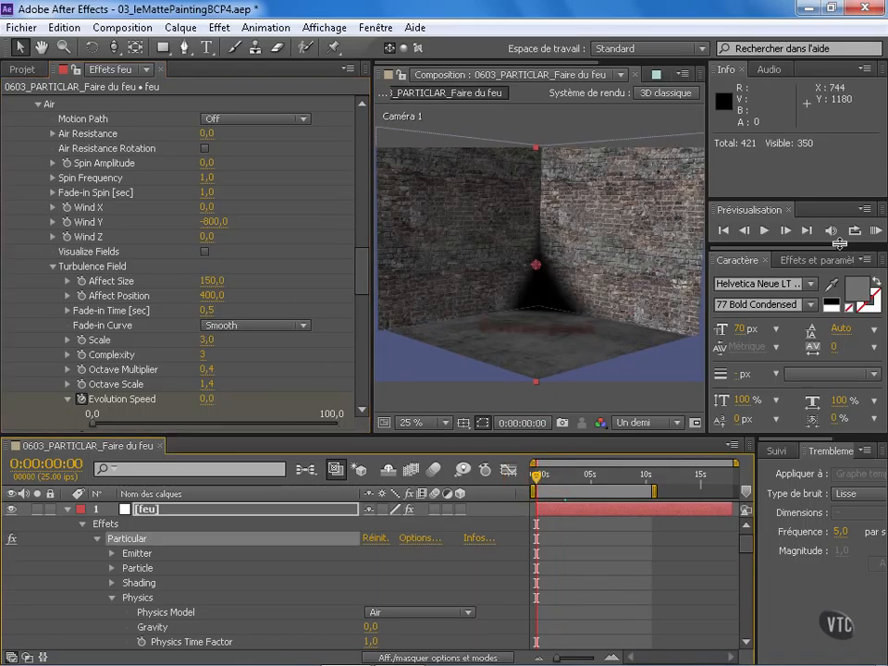
pyautogui.press('KP_0')
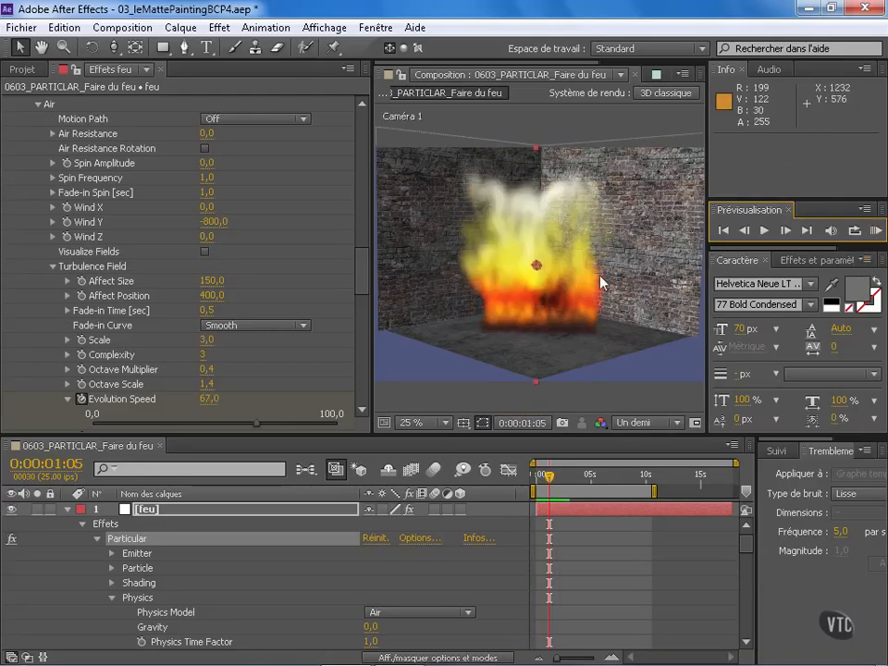
# - Examine Particular's Emitter and Particle settings, including Color over Life, and return to the composition's first frame
pyautogui.moveTo(361, 269); pyautogui.dragTo(363, 212)
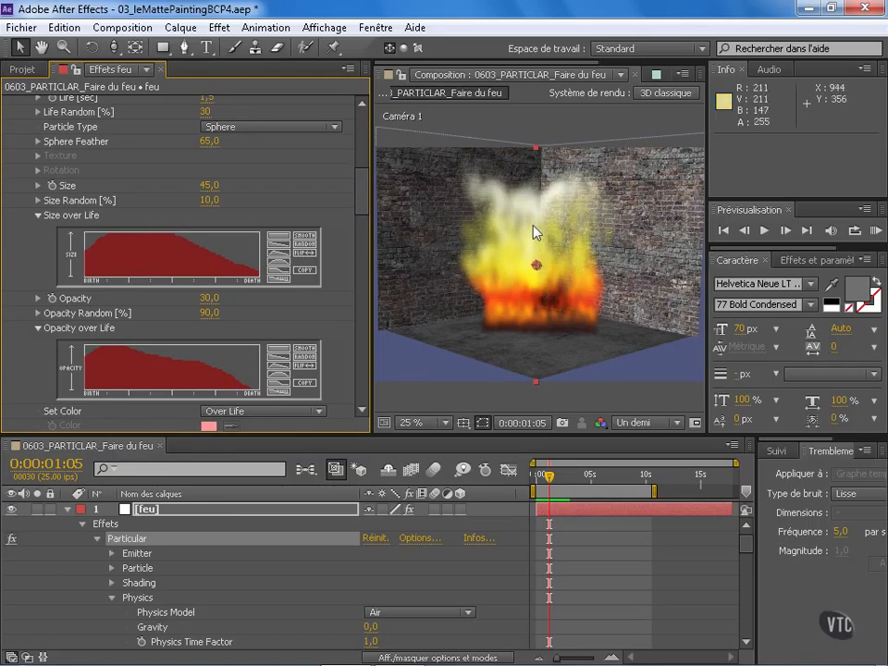
pyautogui.moveTo(363, 201); pyautogui.dragTo(367, 150)
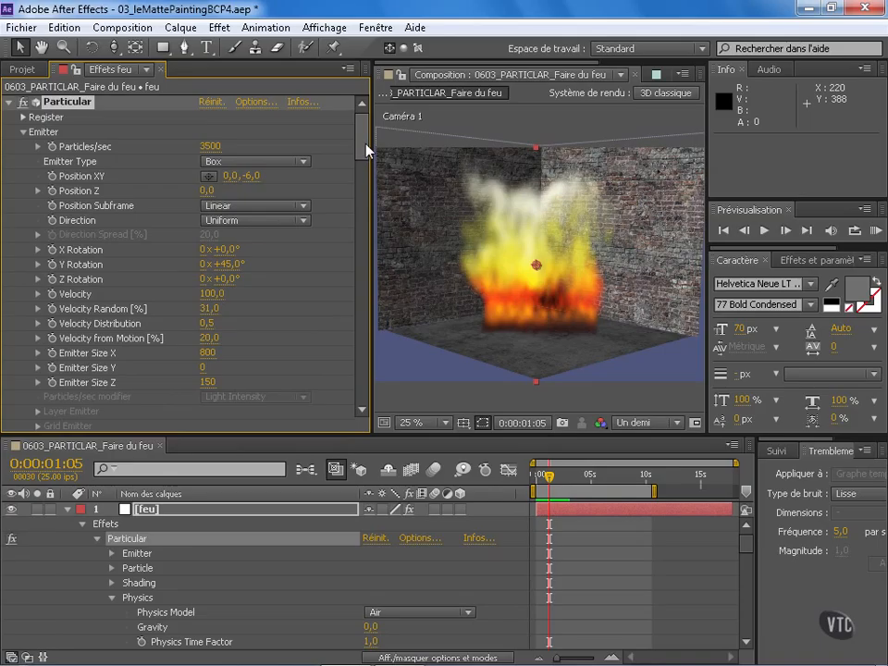
pyautogui.moveTo(368, 150); pyautogui.dragTo(370, 238)
pyautogui.click(531, 473)
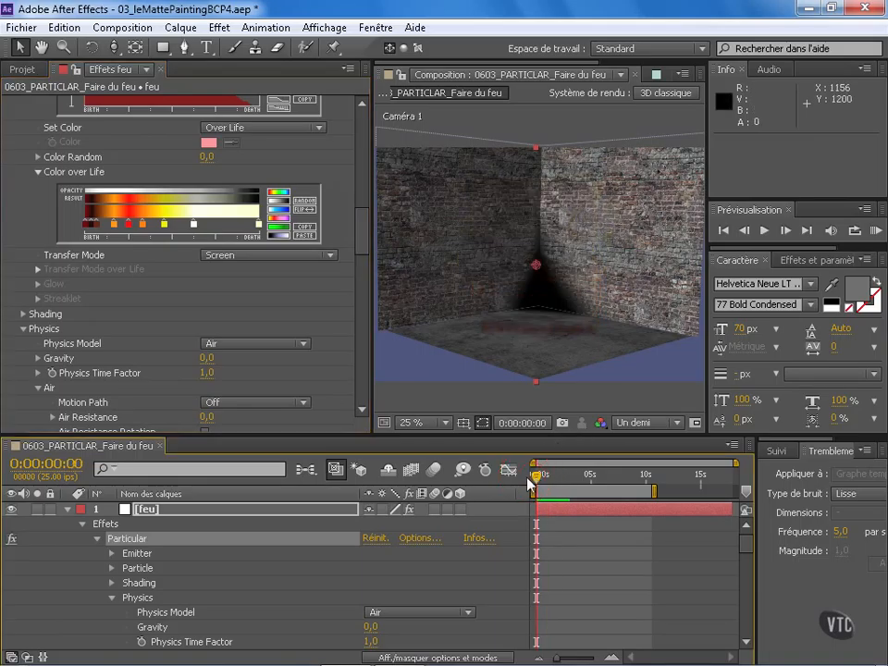